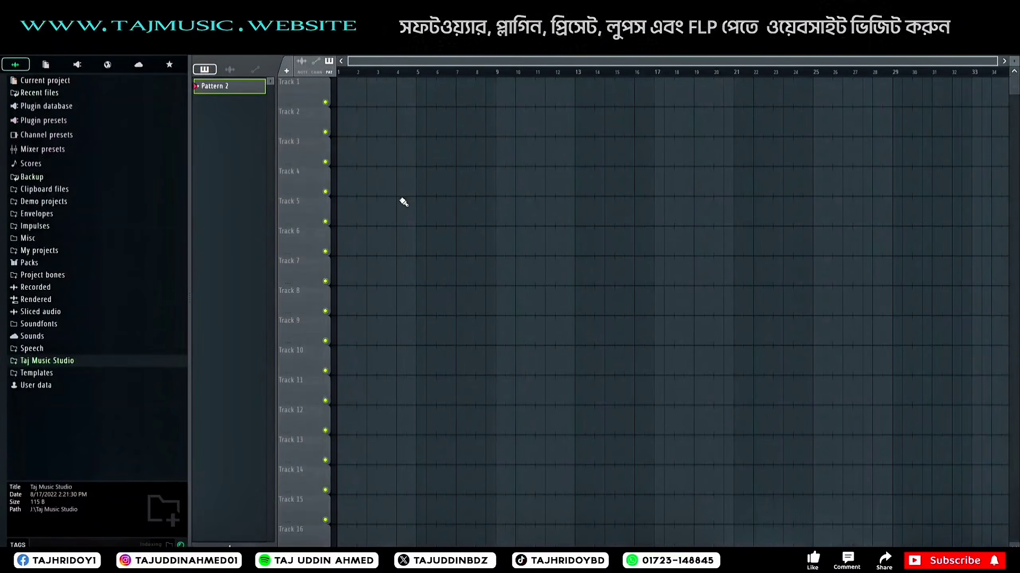
Step: Set the project tempo for the new song
{"action": "right_click", "coordinate": [262, 12]}
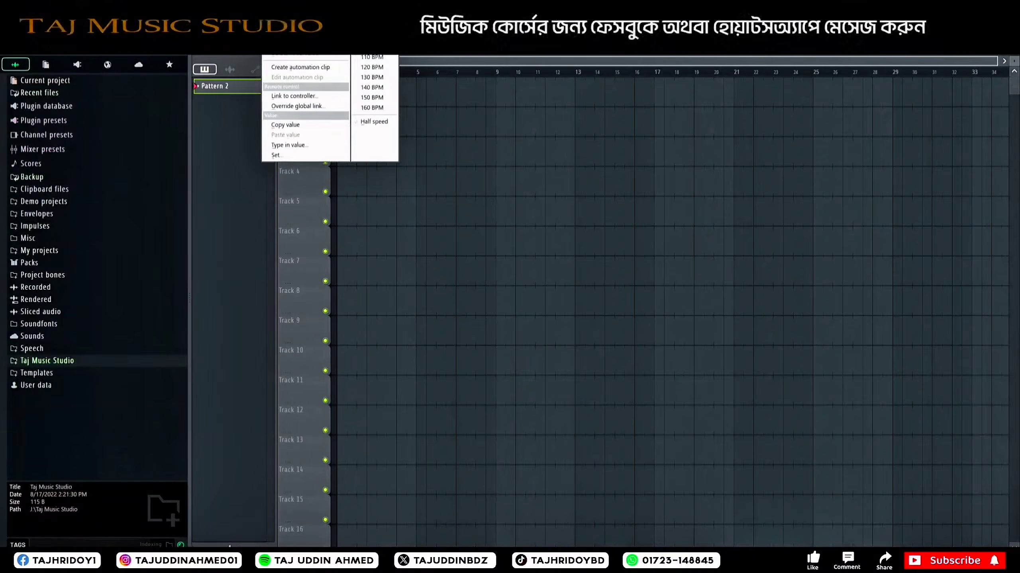
{"action": "left_click", "coordinate": [392, 47]}
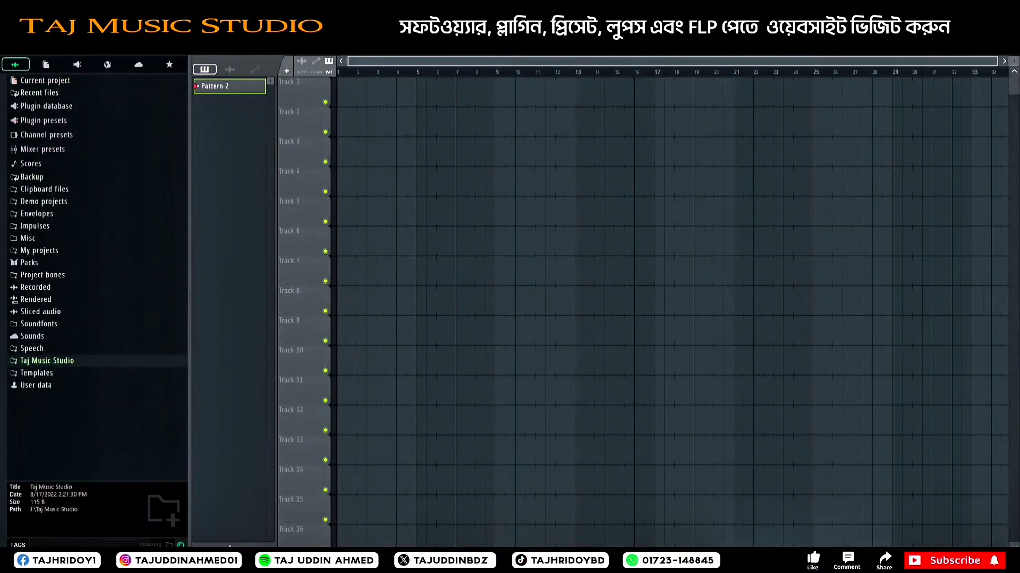
{"action": "right_click", "coordinate": [262, 16]}
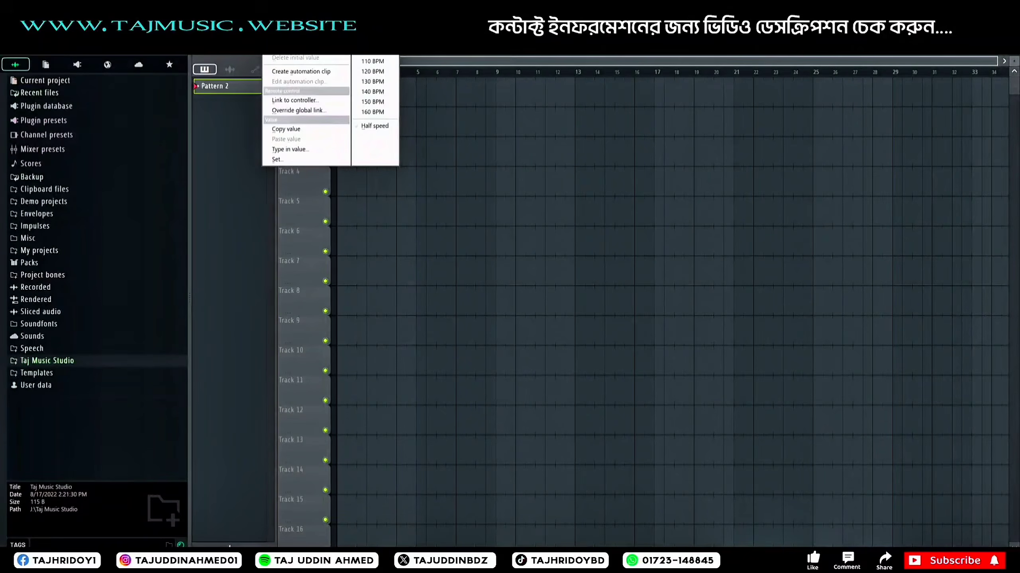
{"action": "left_click", "coordinate": [371, 111]}
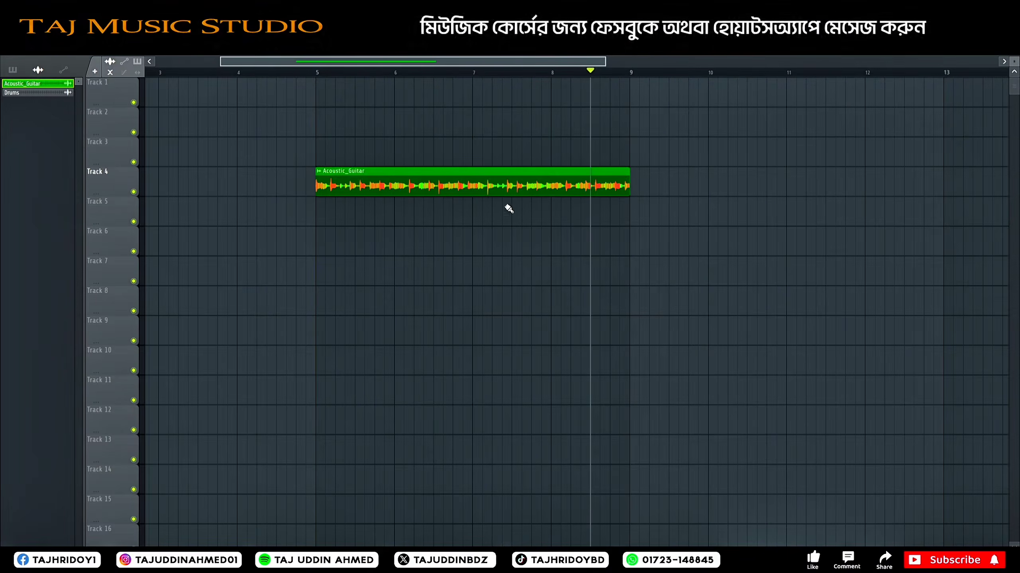
Step: Play the guitar from bar 5 and add a second Acoustic_Guitar clip on Track 4 at bar 9
{"action": "left_click", "coordinate": [317, 73]}
{"action": "scroll", "coordinate": [315, 76], "scroll_direction": "down", "scroll_amount": 3}
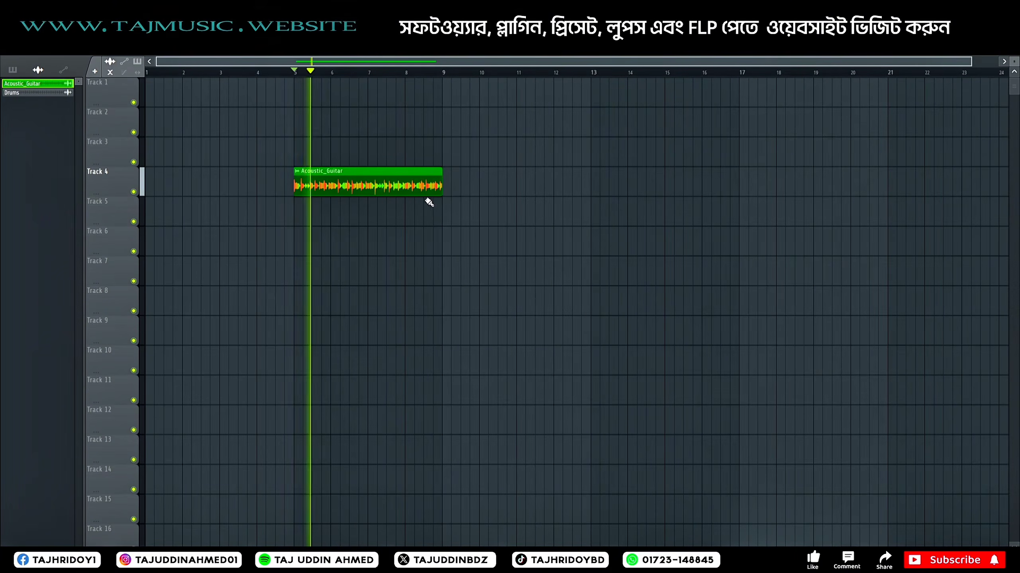
{"action": "left_click", "coordinate": [445, 186]}
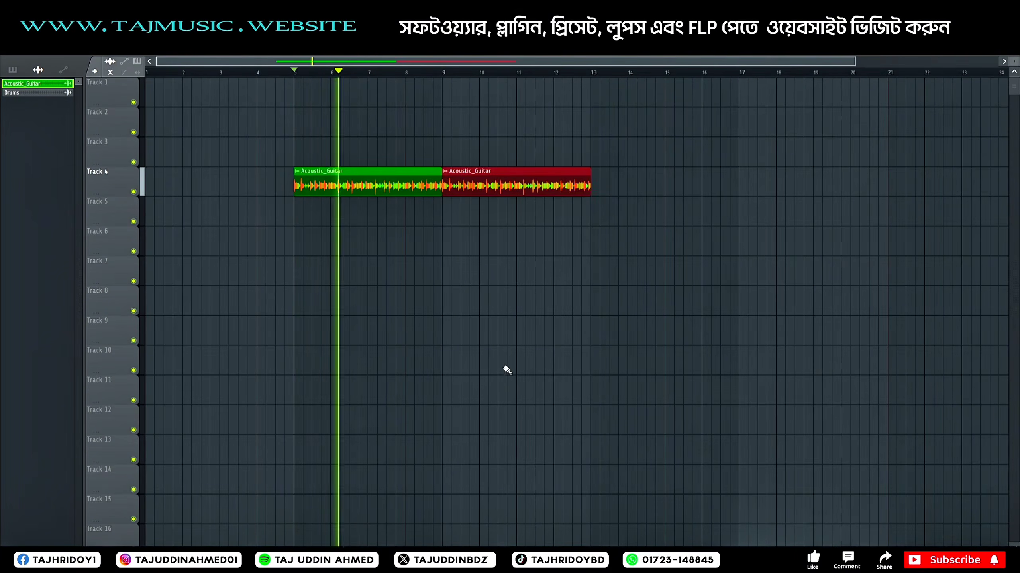
{"action": "left_click", "coordinate": [477, 290]}
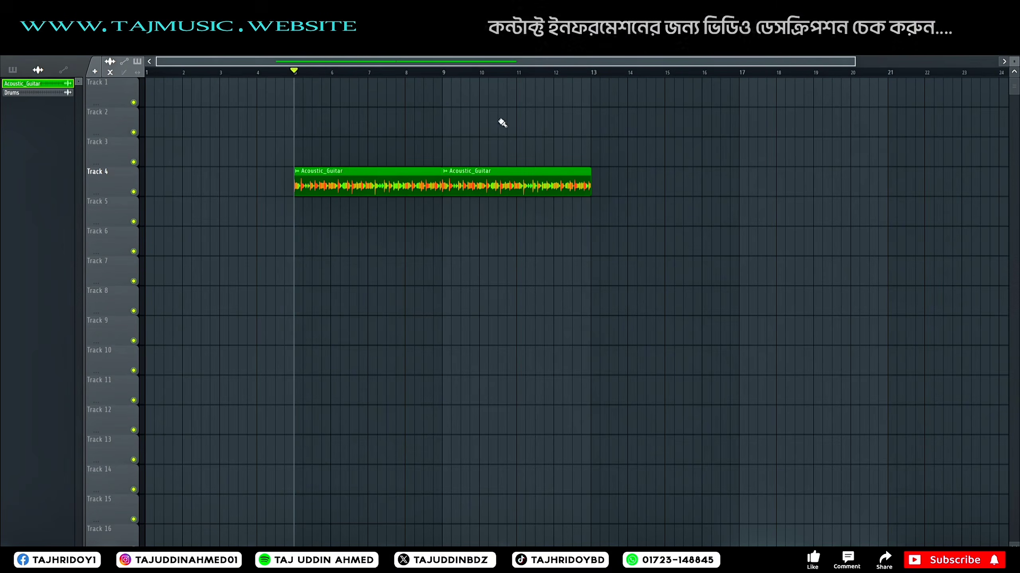
Step: Duplicate the two Acoustic_Guitar clips on Track 4 so they fill bars 13 to 21, and play back from bar 5
{"action": "scroll", "coordinate": [394, 81], "scroll_direction": "down", "scroll_amount": 2}
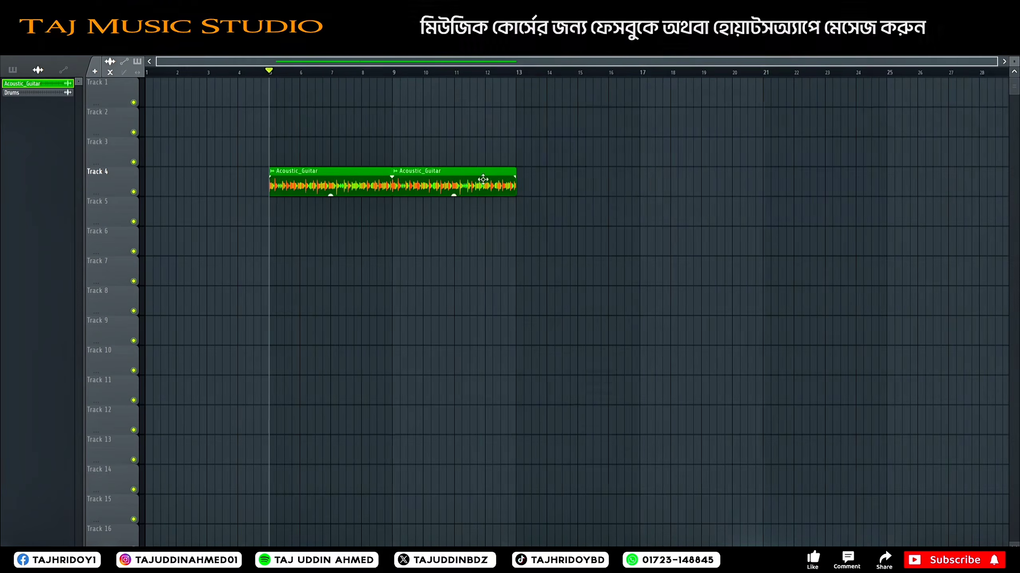
{"action": "left_click_drag", "start_coordinate": [475, 178], "coordinate": [684, 184]}
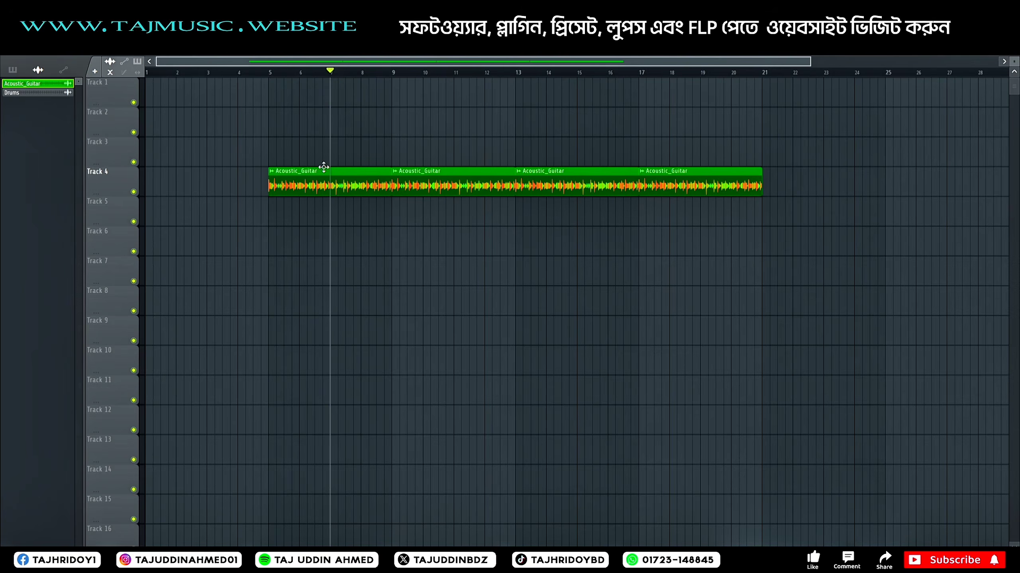
{"action": "left_click", "coordinate": [270, 71]}
{"action": "key", "text": "space"}
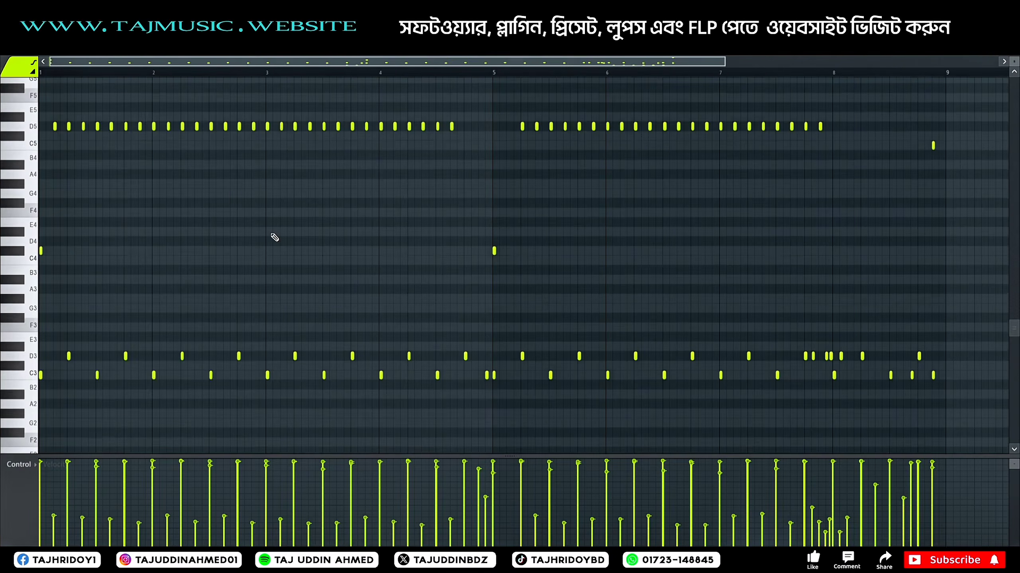
Step: Examine the Drums pattern's notes across its full pitch range and play back several sections of it
{"action": "scroll", "coordinate": [166, 171], "scroll_direction": "down", "scroll_amount": 3}
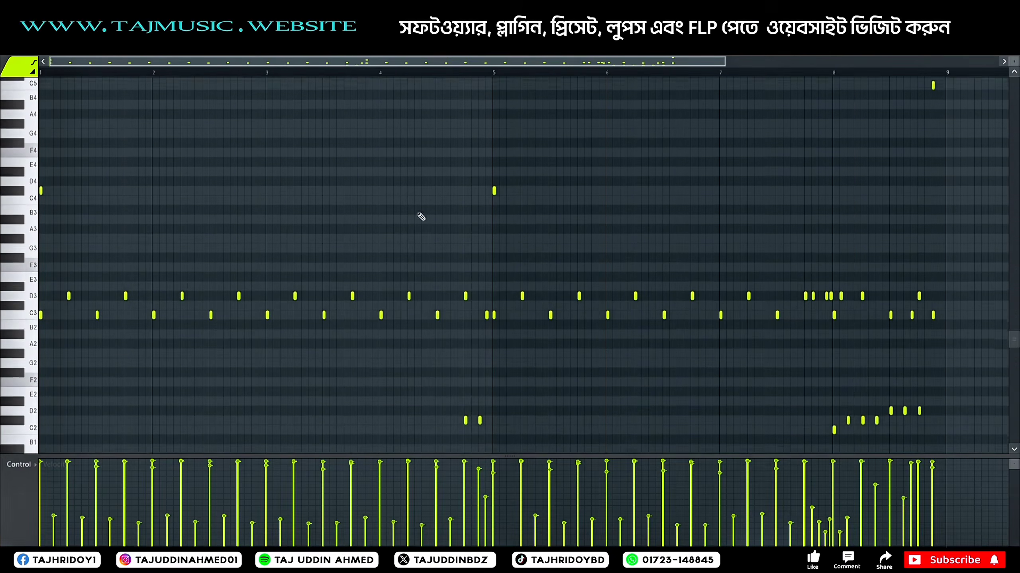
{"action": "left_click_drag", "start_coordinate": [1014, 62], "coordinate": [1014, 69]}
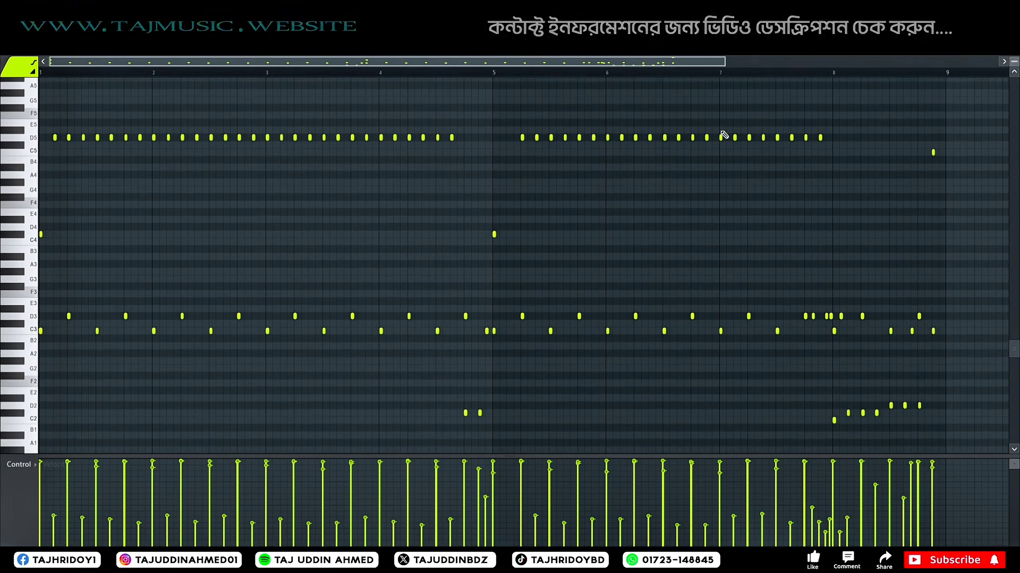
{"action": "scroll", "coordinate": [230, 130], "scroll_direction": "down", "scroll_amount": 3}
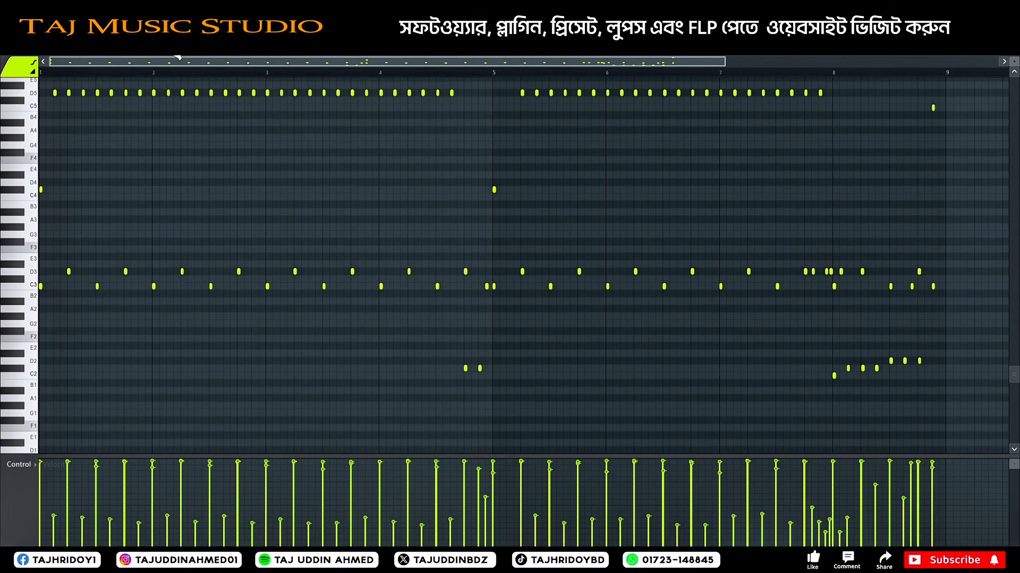
{"action": "scroll", "coordinate": [203, 211], "scroll_direction": "down", "scroll_amount": 2}
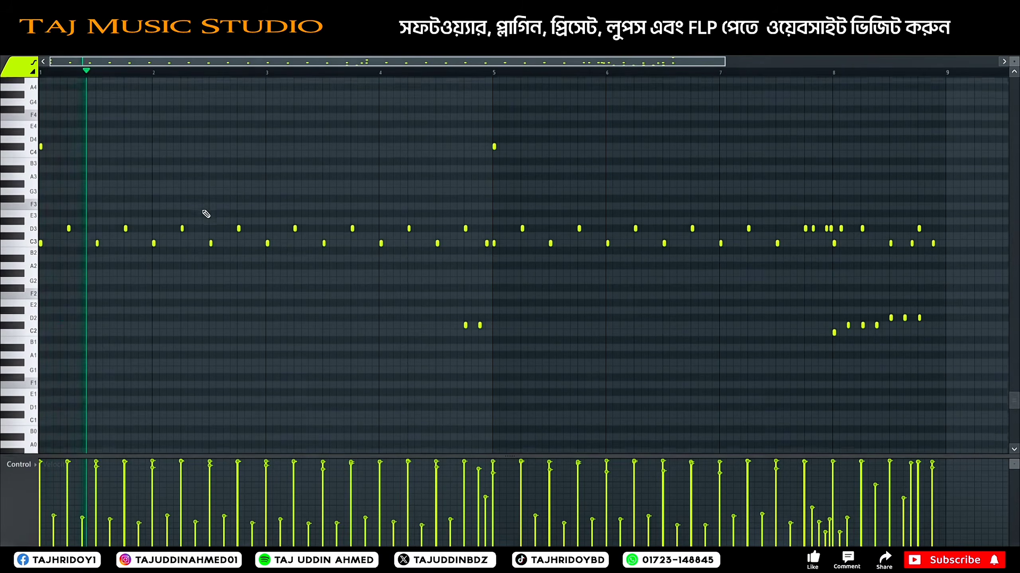
{"action": "scroll", "coordinate": [203, 211], "scroll_direction": "up", "scroll_amount": 2}
{"action": "scroll", "coordinate": [206, 214], "scroll_direction": "up", "scroll_amount": 1}
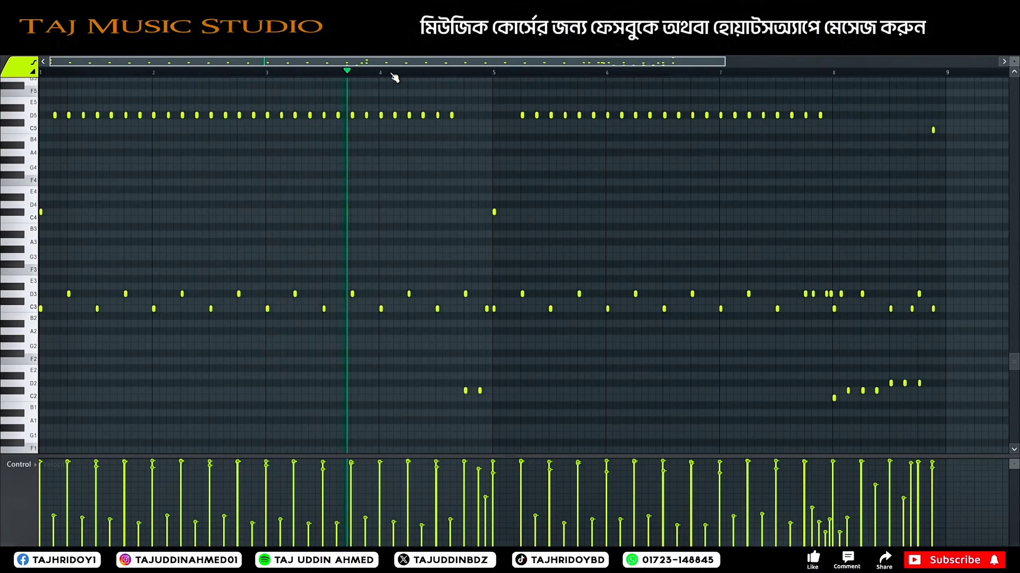
{"action": "left_click", "coordinate": [415, 73]}
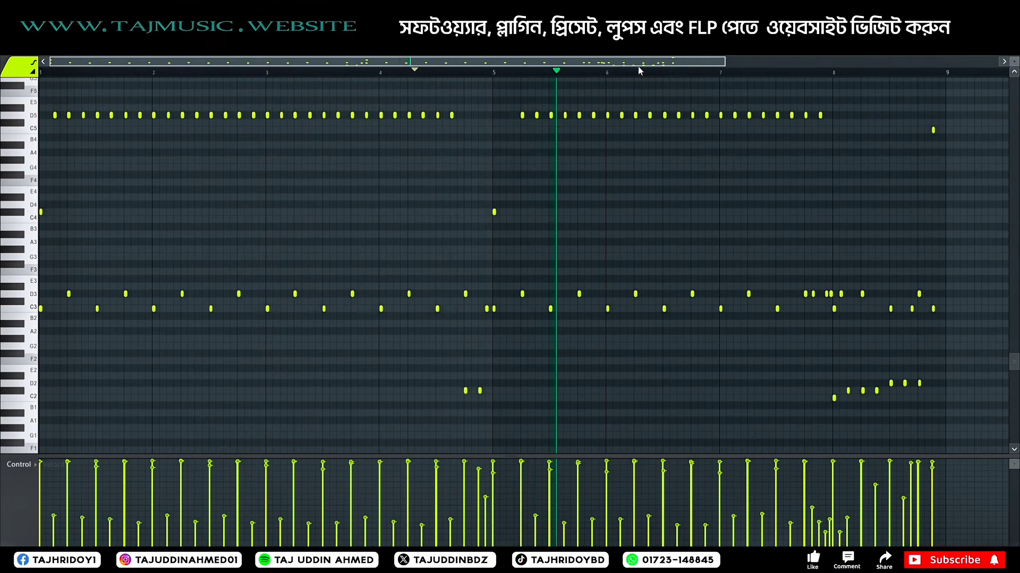
{"action": "left_click_drag", "start_coordinate": [637, 62], "coordinate": [674, 62]}
{"action": "left_click", "coordinate": [743, 73]}
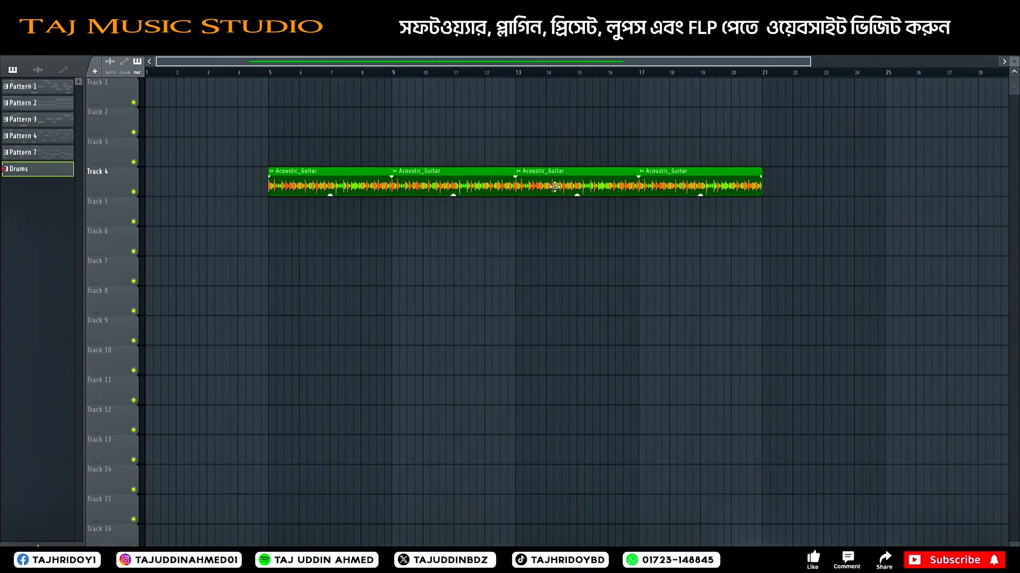
Step: Place a Drums pattern clip on Track 5 starting at bar 9
{"action": "left_click", "coordinate": [483, 227]}
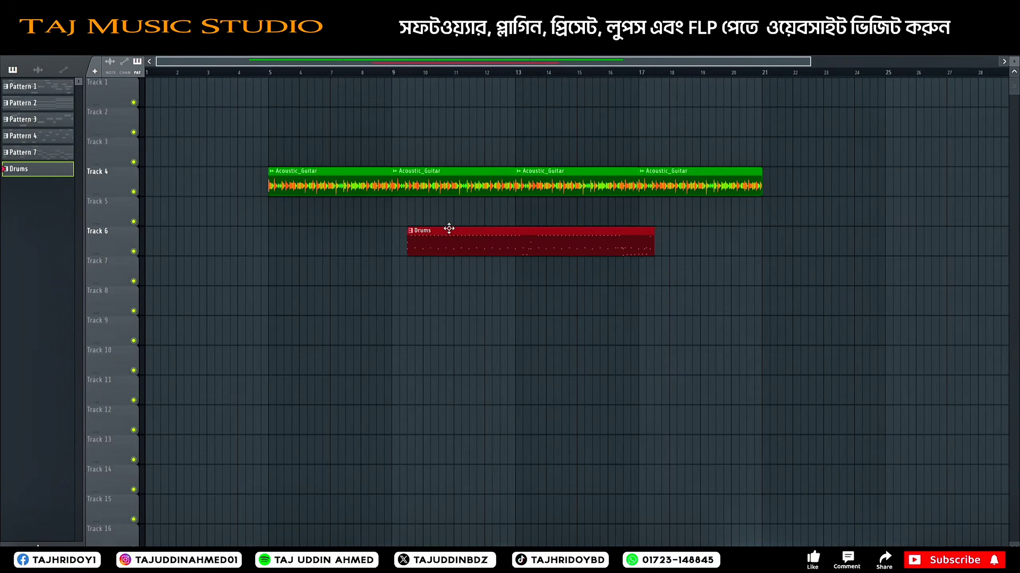
{"action": "left_click_drag", "start_coordinate": [496, 207], "coordinate": [455, 193]}
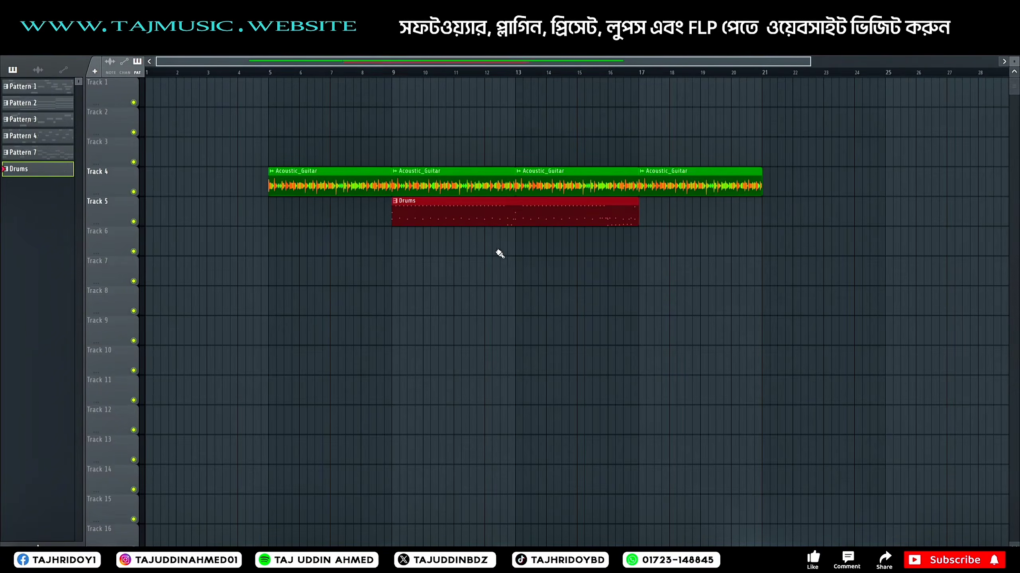
{"action": "key", "text": "ctrl+d"}
Step: Add another Acoustic_Guitar clip on Track 4 at bar 21, directly after the existing guitar clips
{"action": "left_click", "coordinate": [664, 187]}
{"action": "left_click", "coordinate": [776, 188]}
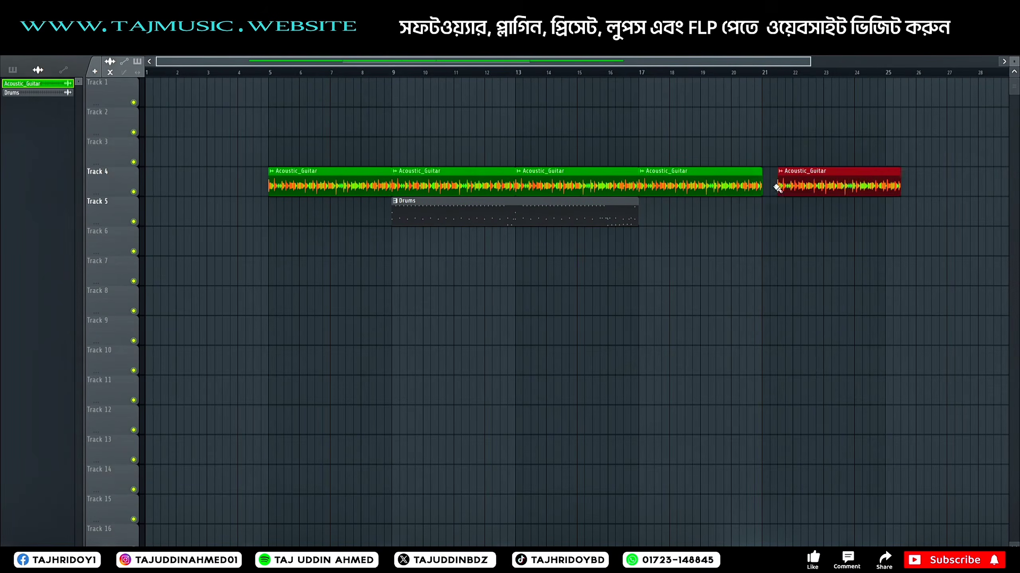
{"action": "mouse_move", "coordinate": [812, 183]}
{"action": "left_mouse_down"}
{"action": "mouse_move", "coordinate": [790, 182]}
{"action": "mouse_move", "coordinate": [807, 182]}
{"action": "left_mouse_up"}
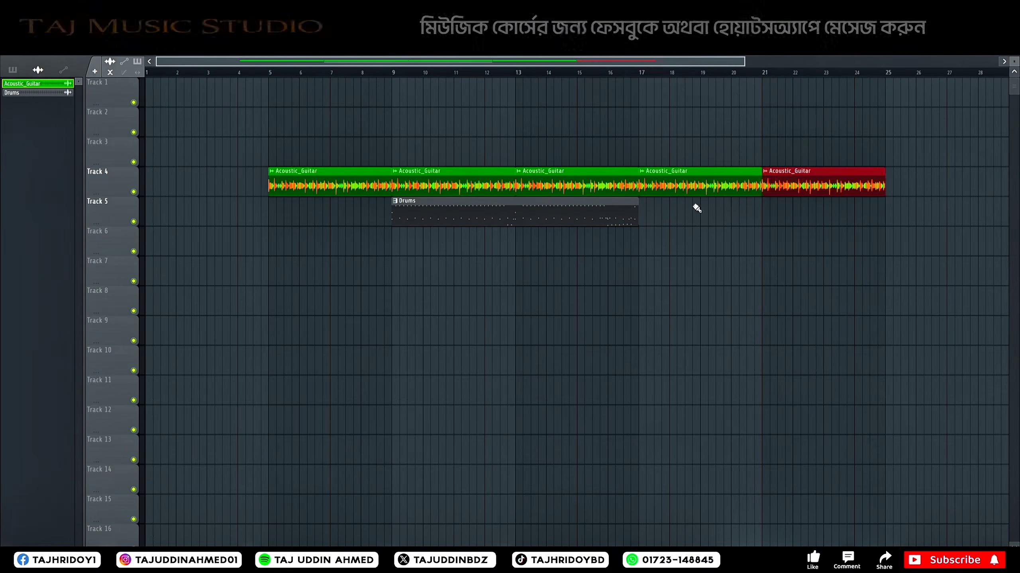
Step: Add a second Drums pattern clip on Track 5 at bar 17 and play the arrangement from just before bar 9
{"action": "left_click", "coordinate": [616, 211]}
{"action": "left_click", "coordinate": [645, 210]}
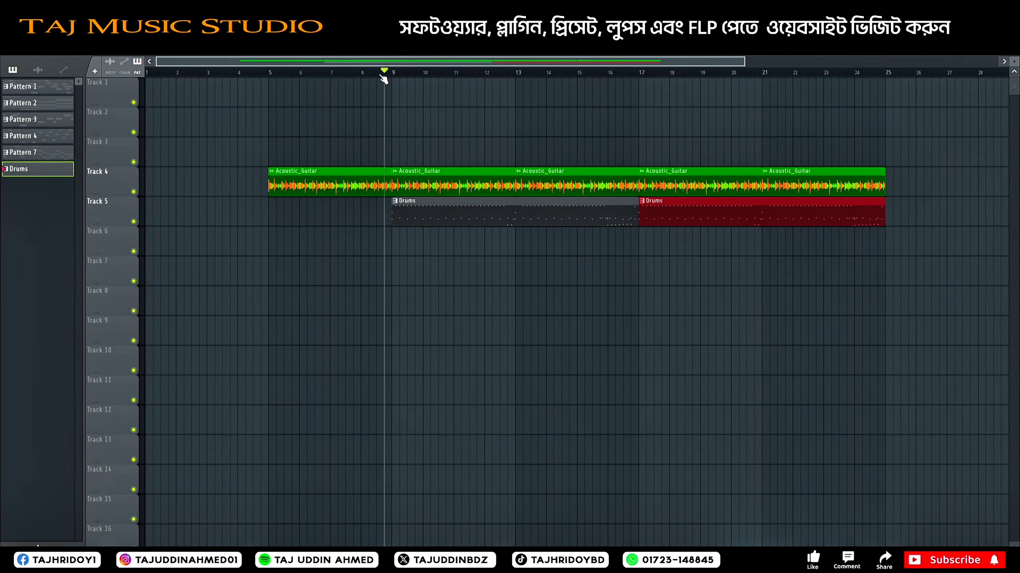
{"action": "key", "text": "space"}
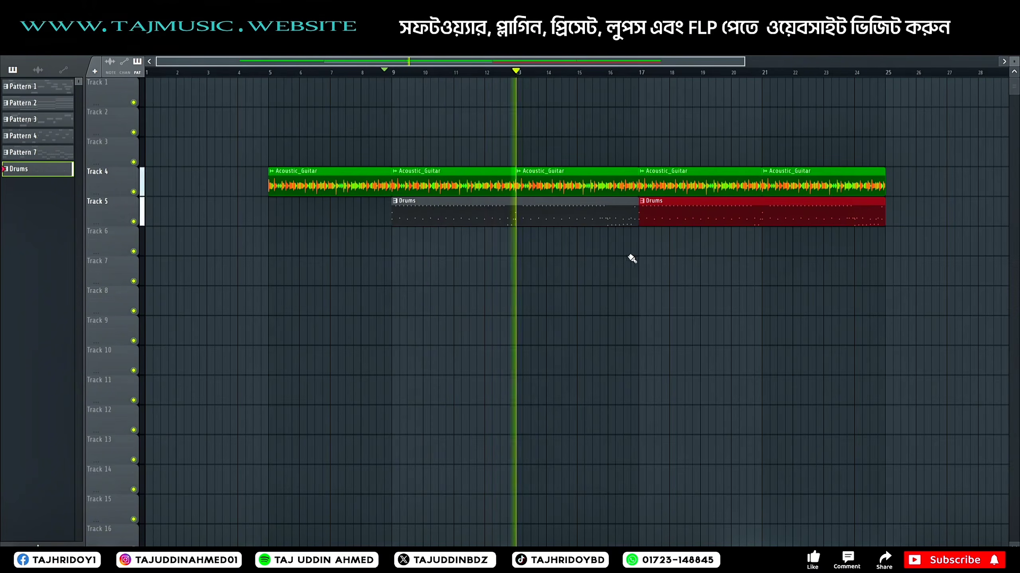
{"action": "left_click_drag", "start_coordinate": [526, 62], "coordinate": [589, 63]}
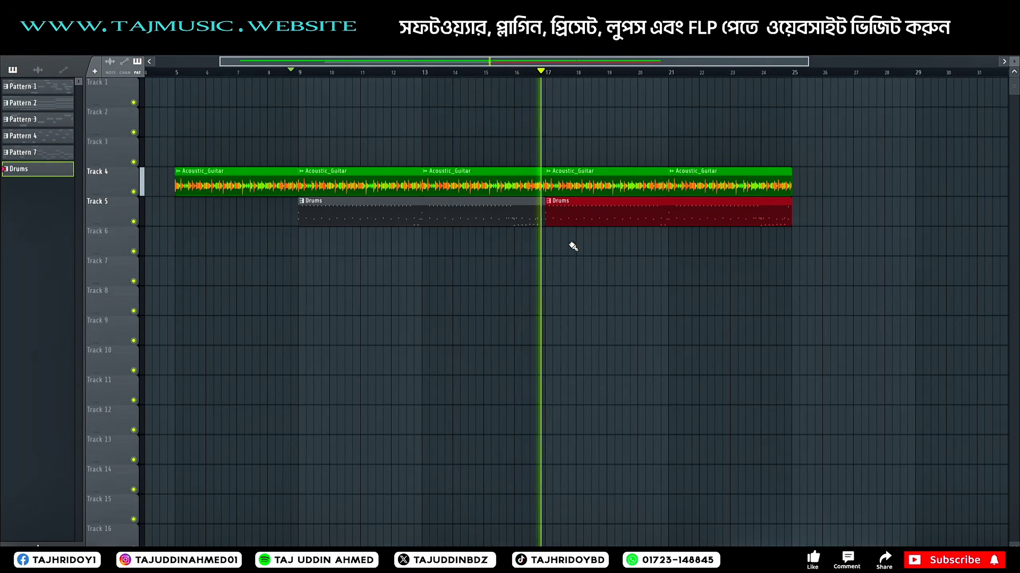
{"action": "key", "text": "space"}
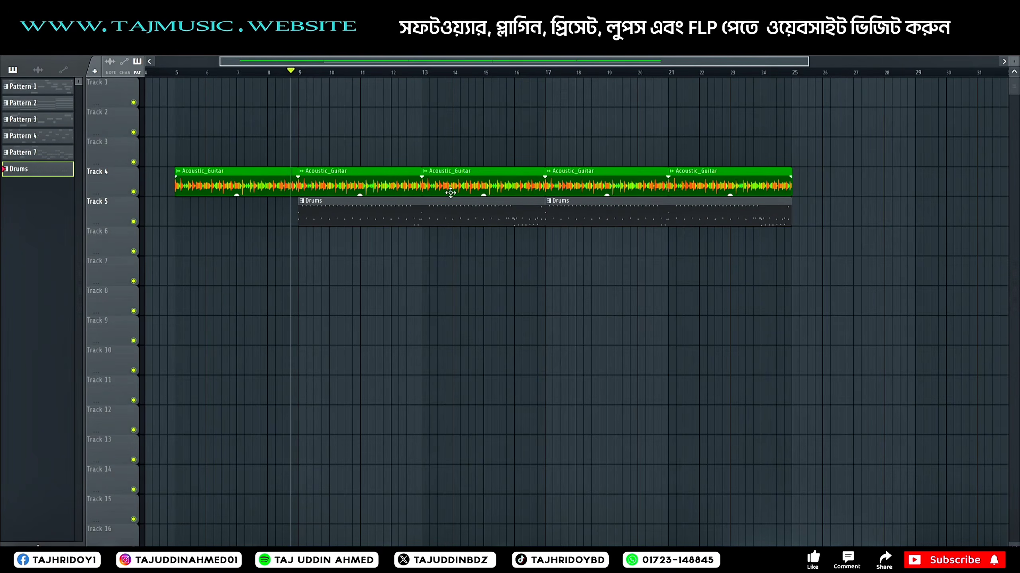
Step: Lay Drums audio clips on Track 5 at bars 9 and 17 in place of the pattern clips, and play back the arrangement
{"action": "left_click_drag", "start_coordinate": [551, 201], "coordinate": [602, 235]}
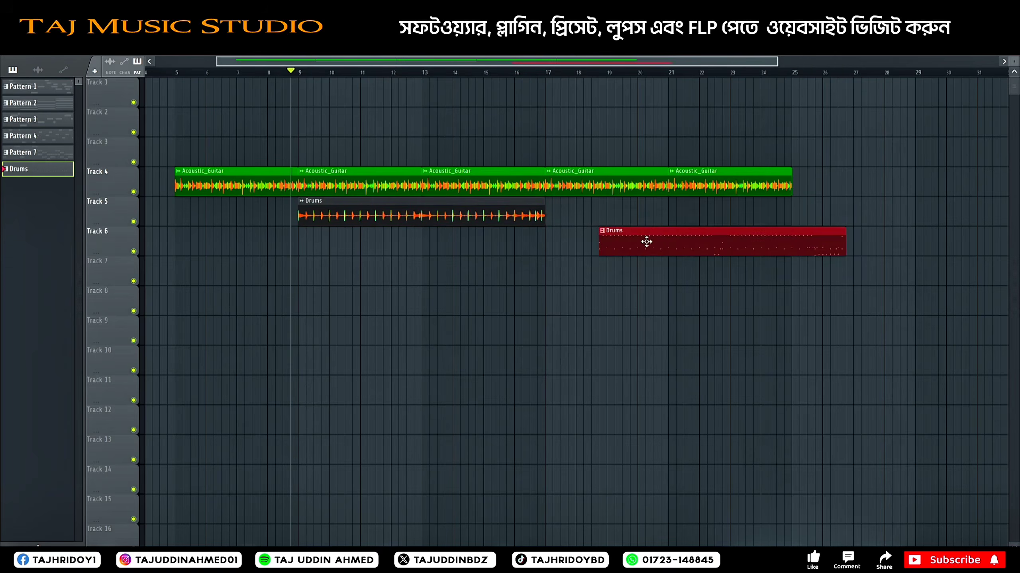
{"action": "right_click", "coordinate": [647, 241]}
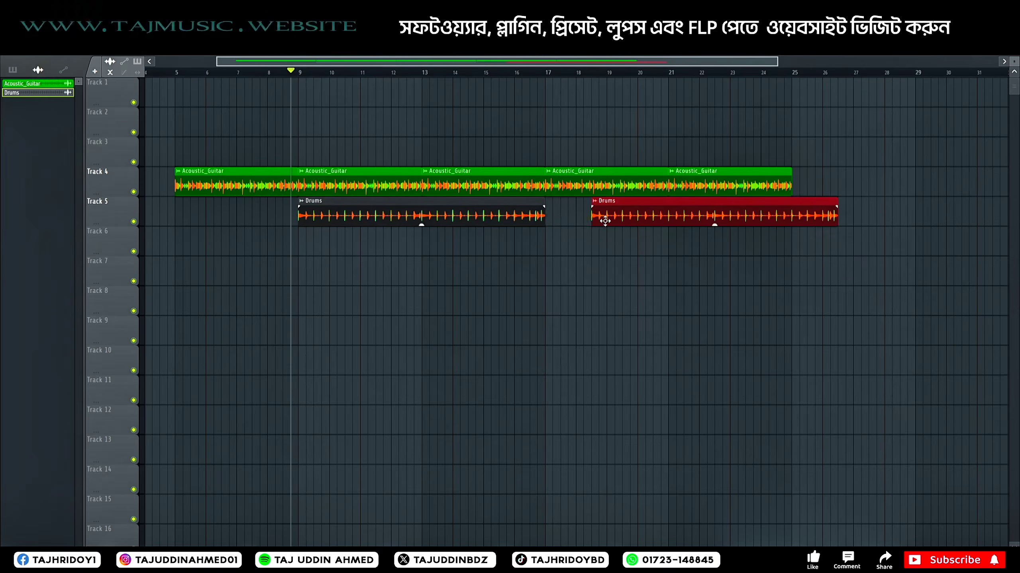
{"action": "left_click_drag", "start_coordinate": [609, 206], "coordinate": [569, 206]}
{"action": "key", "text": "space"}
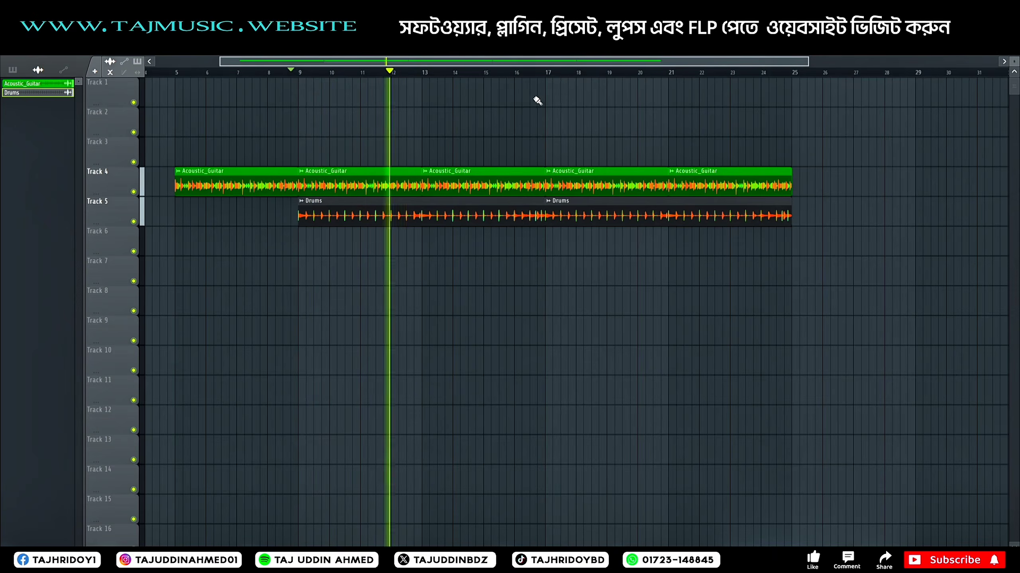
{"action": "left_click", "coordinate": [500, 73]}
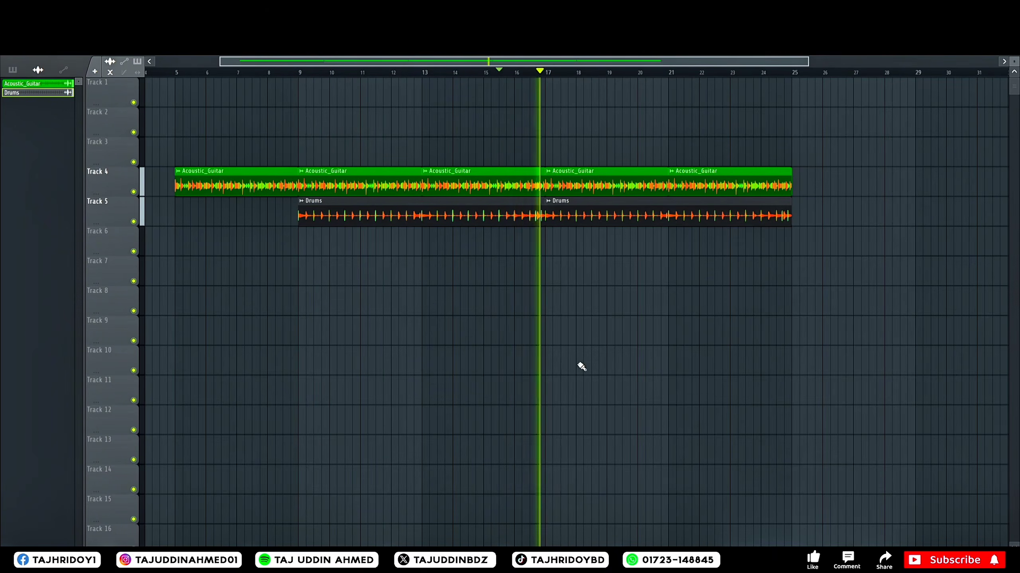
{"action": "key", "text": "space"}
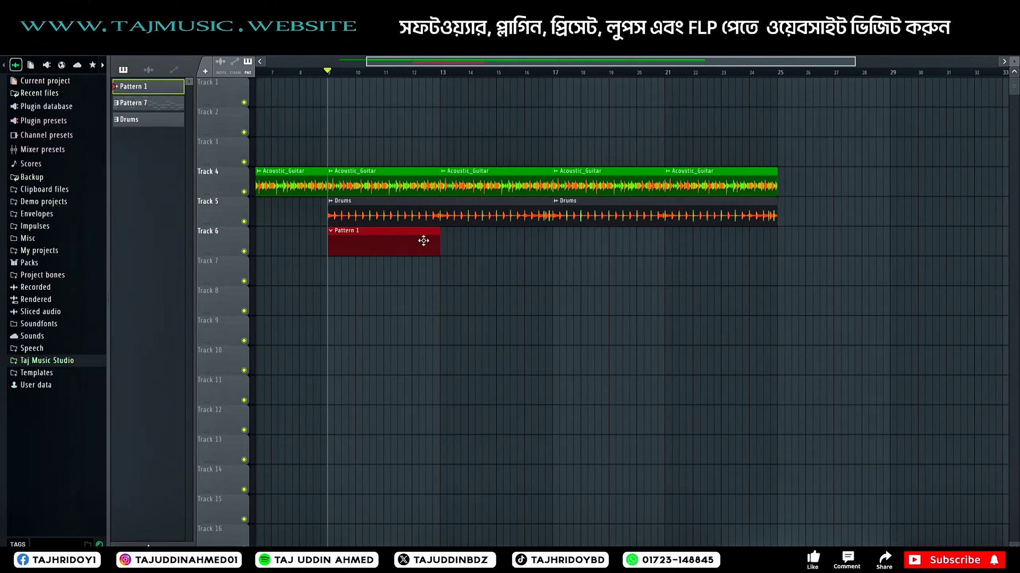
Step: Open the piano roll of the fingered-instrument channel above Drum for Pattern 1 and show its note range around the fifth octave
{"action": "double_click", "coordinate": [399, 240]}
{"action": "right_click", "coordinate": [617, 243]}
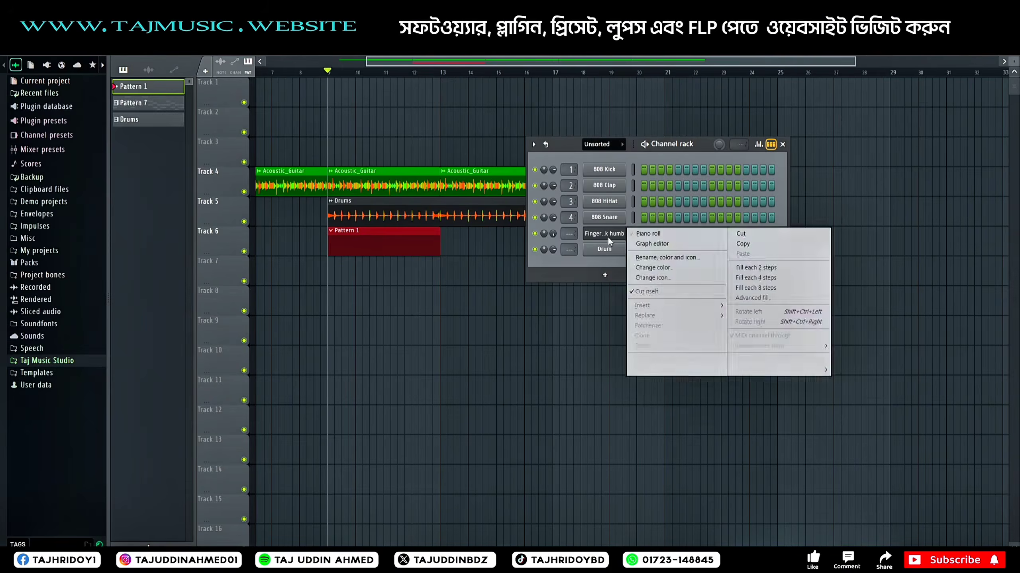
{"action": "left_click", "coordinate": [626, 228]}
{"action": "left_click", "coordinate": [783, 144]}
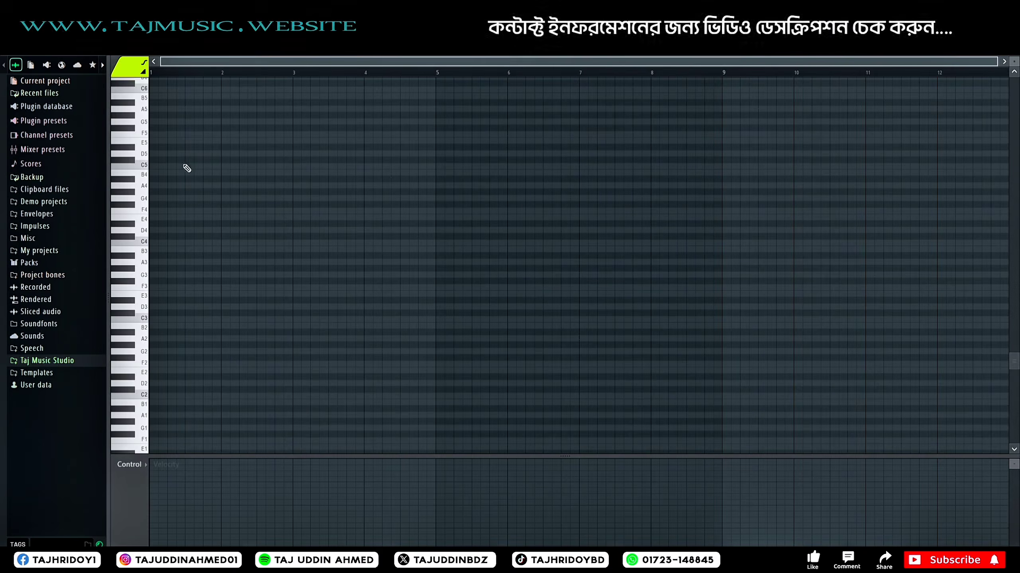
{"action": "scroll", "coordinate": [149, 297], "scroll_direction": "up", "scroll_amount": 5}
{"action": "scroll", "coordinate": [149, 281], "scroll_direction": "up", "scroll_amount": 2}
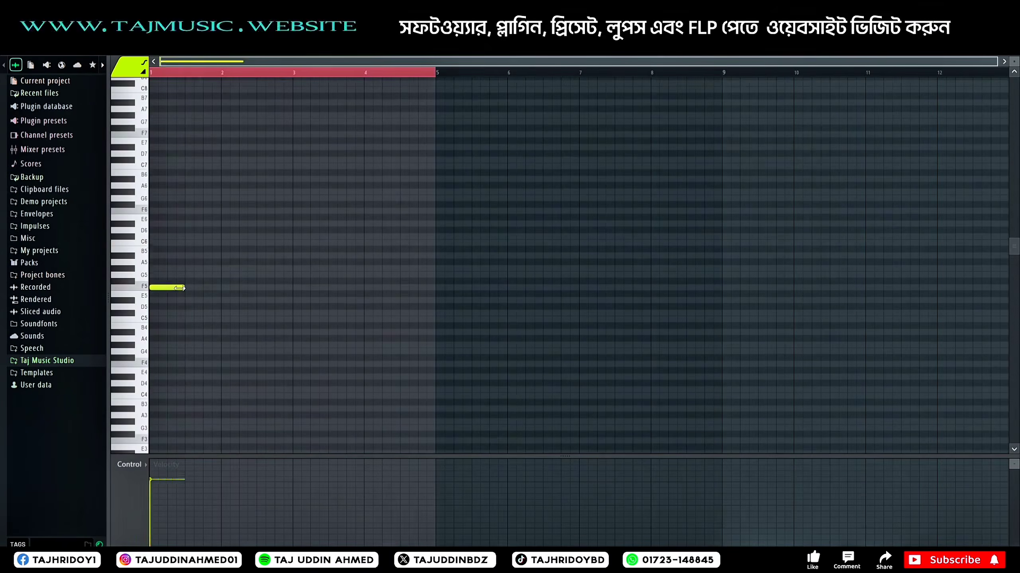
{"action": "scroll", "coordinate": [182, 230], "scroll_direction": "down", "scroll_amount": 3}
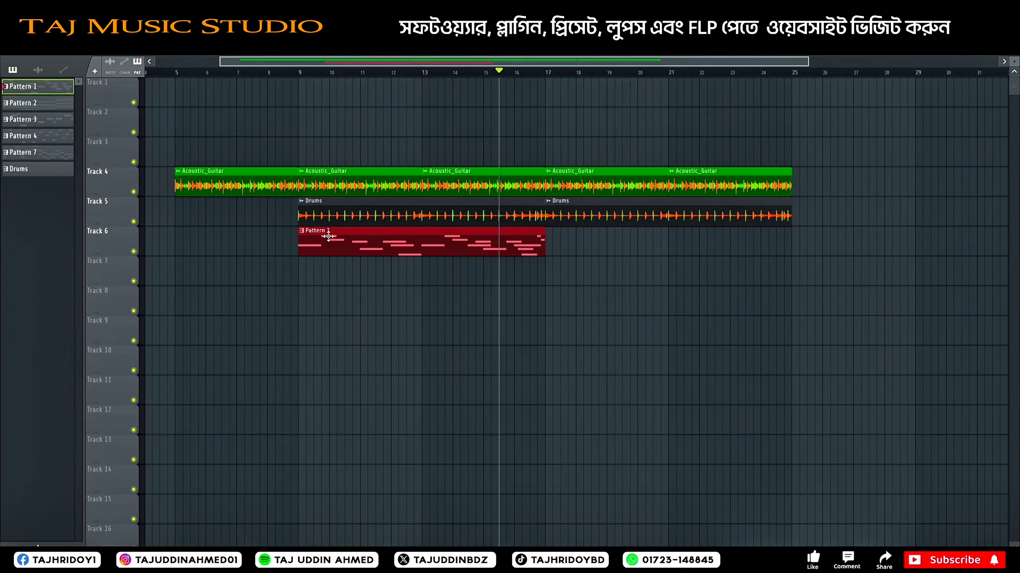
Step: Review the pattern's melody notes in the piano roll and play them back
{"action": "double_click", "coordinate": [328, 237]}
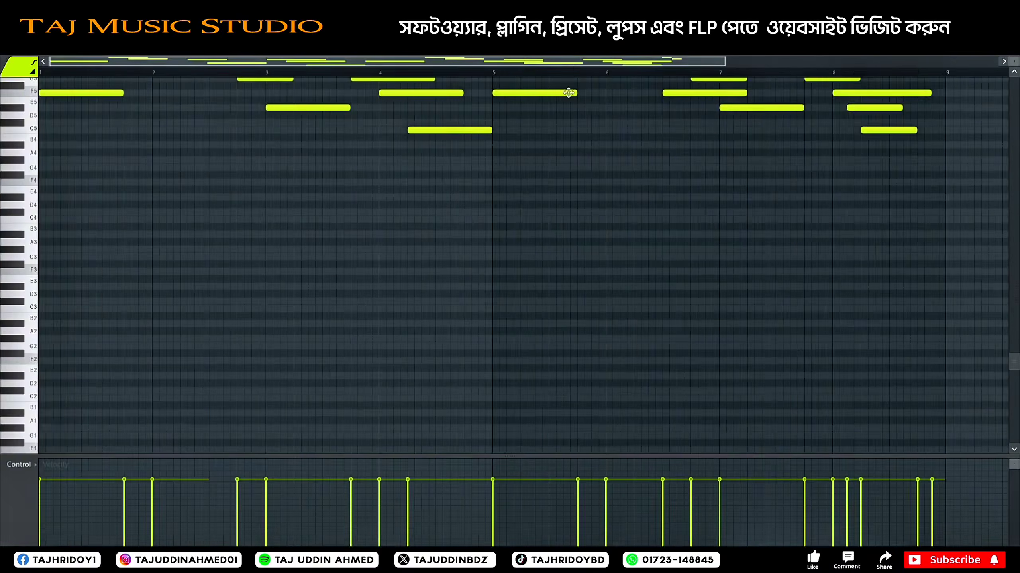
{"action": "scroll", "coordinate": [574, 70], "scroll_direction": "down", "scroll_amount": 3}
{"action": "scroll", "coordinate": [399, 216], "scroll_direction": "up", "scroll_amount": 4}
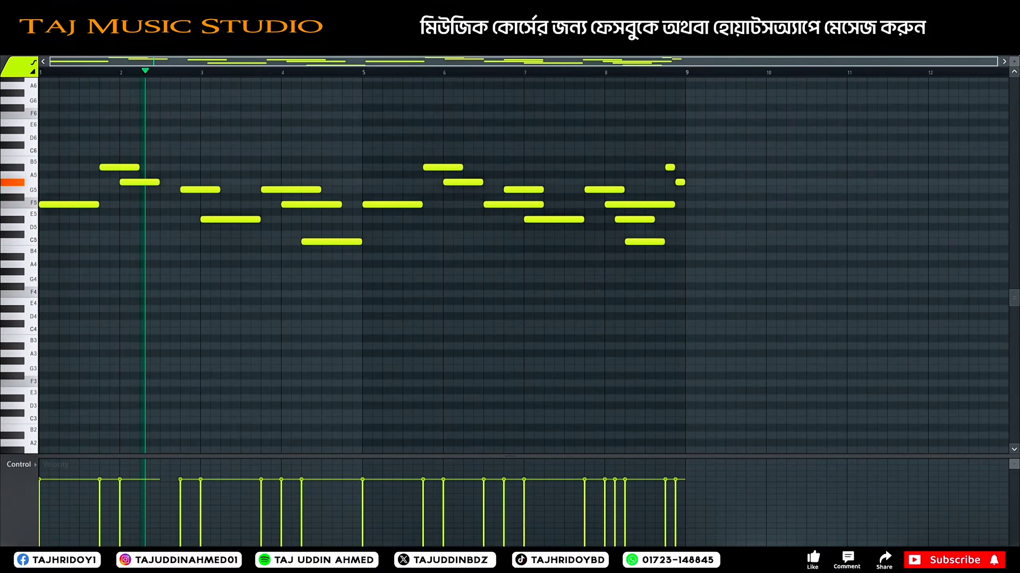
Step: Add a second Pattern 1 clip on Track 6 at bar 17 in the playlist and stop playback
{"action": "left_click", "coordinate": [1016, 53]}
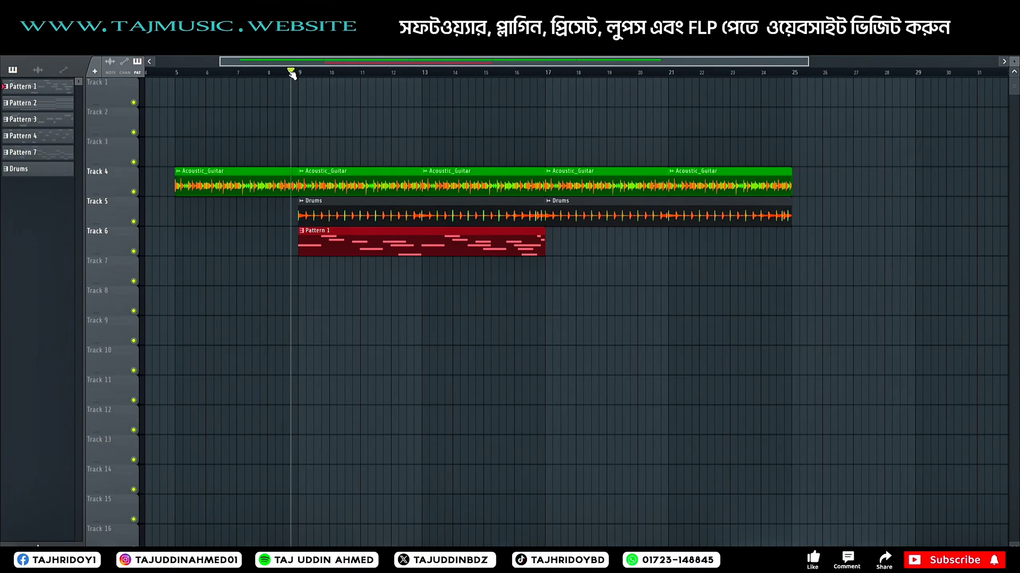
{"action": "left_click", "coordinate": [555, 243]}
{"action": "key", "text": "space"}
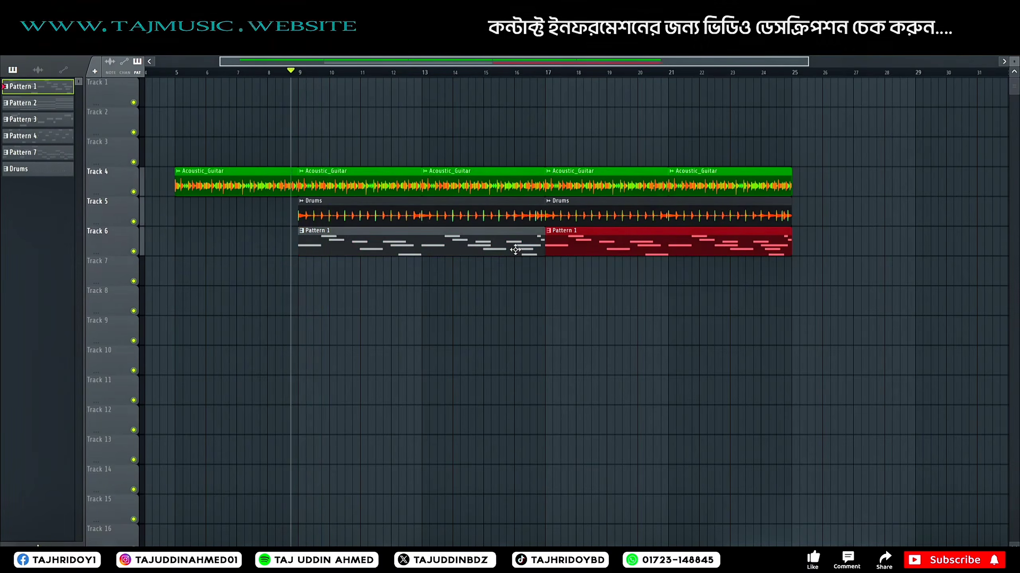
{"action": "left_click", "coordinate": [378, 237]}
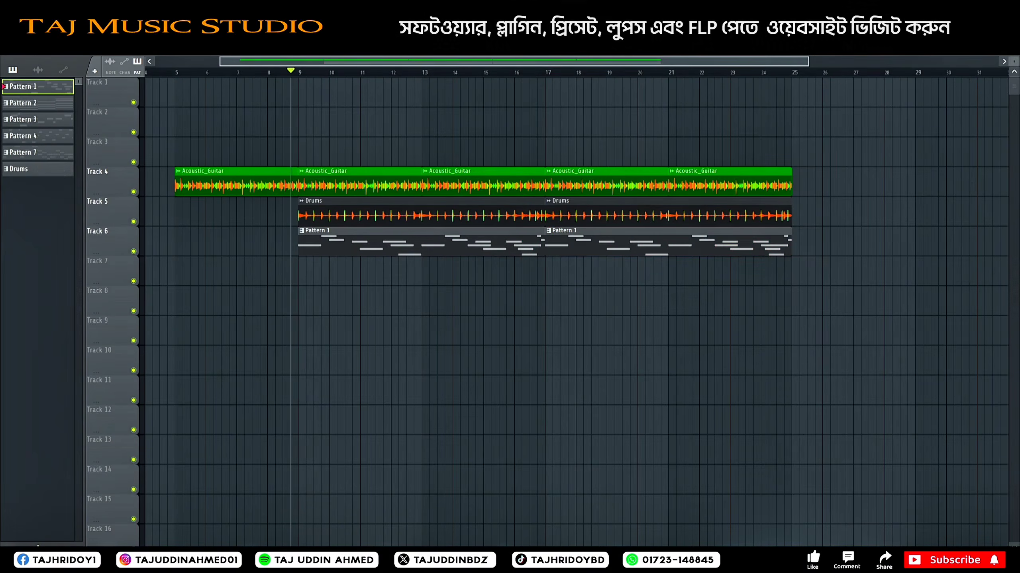
Step: Reset the pitch of the Finger neck humb channel in its FLEX instrument settings
{"action": "key", "text": "F6"}
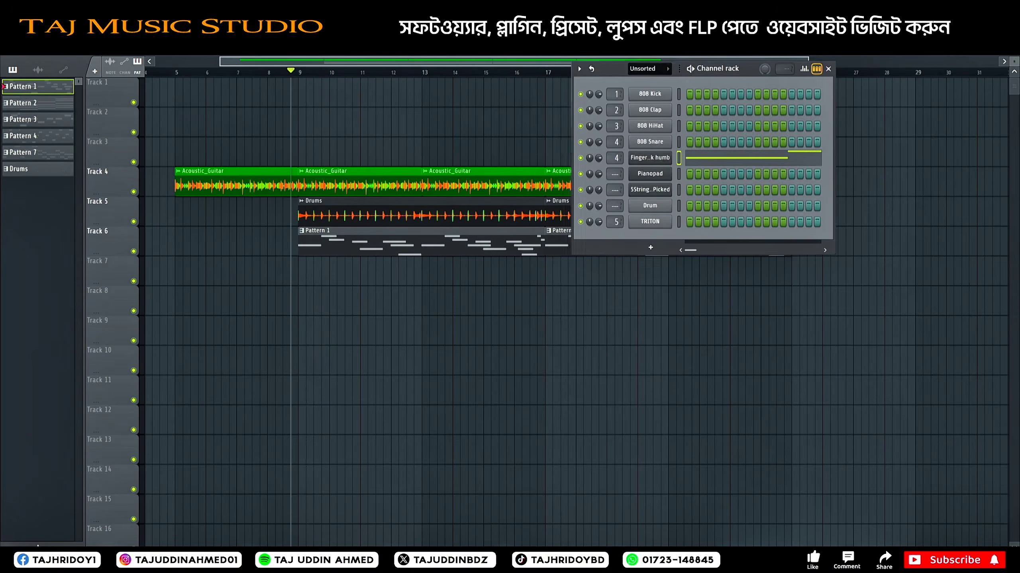
{"action": "left_click", "coordinate": [657, 159]}
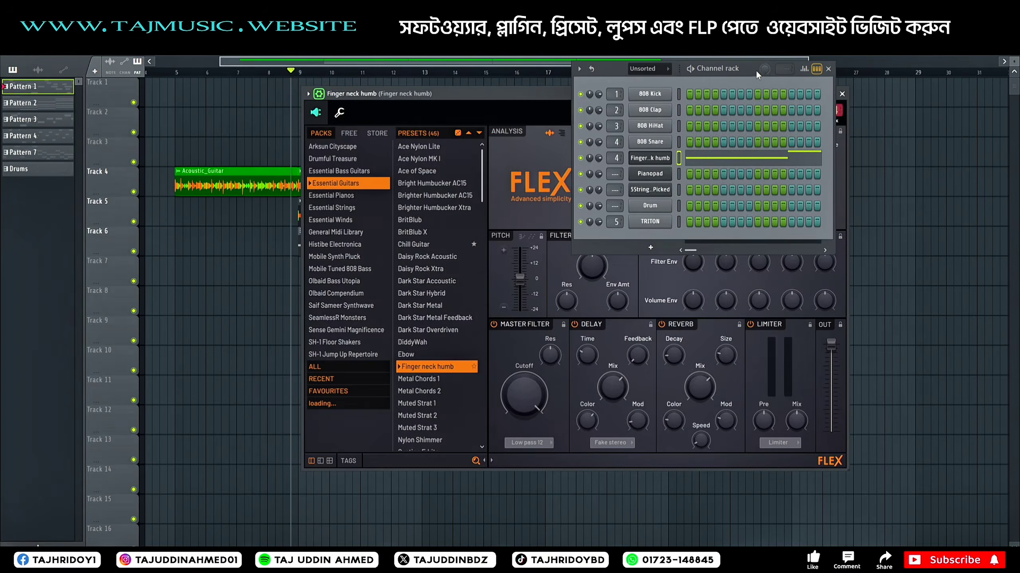
{"action": "left_click_drag", "start_coordinate": [750, 70], "coordinate": [548, 189]}
{"action": "right_click", "coordinate": [787, 110]}
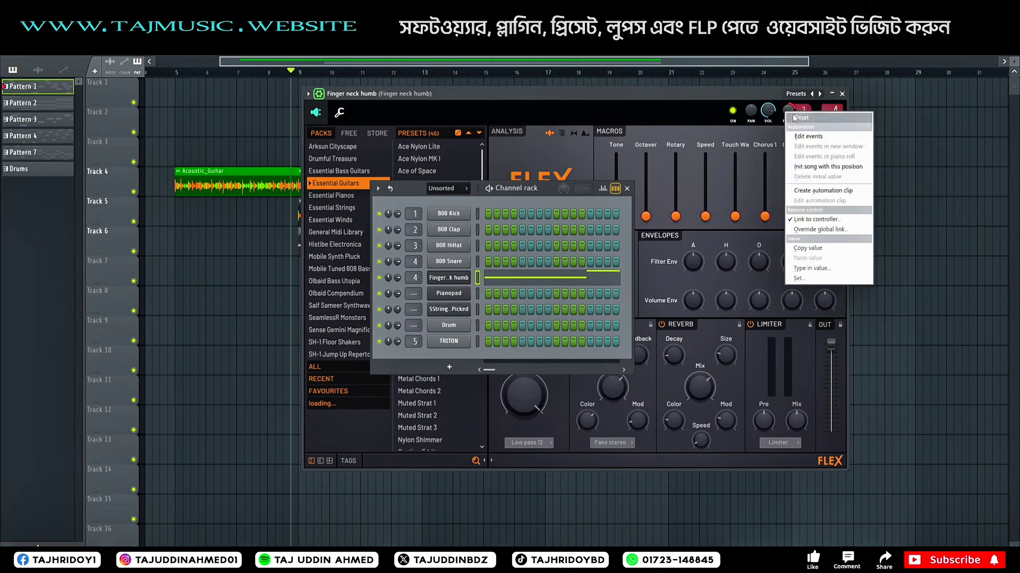
{"action": "left_click", "coordinate": [813, 116]}
{"action": "left_click", "coordinate": [843, 94]}
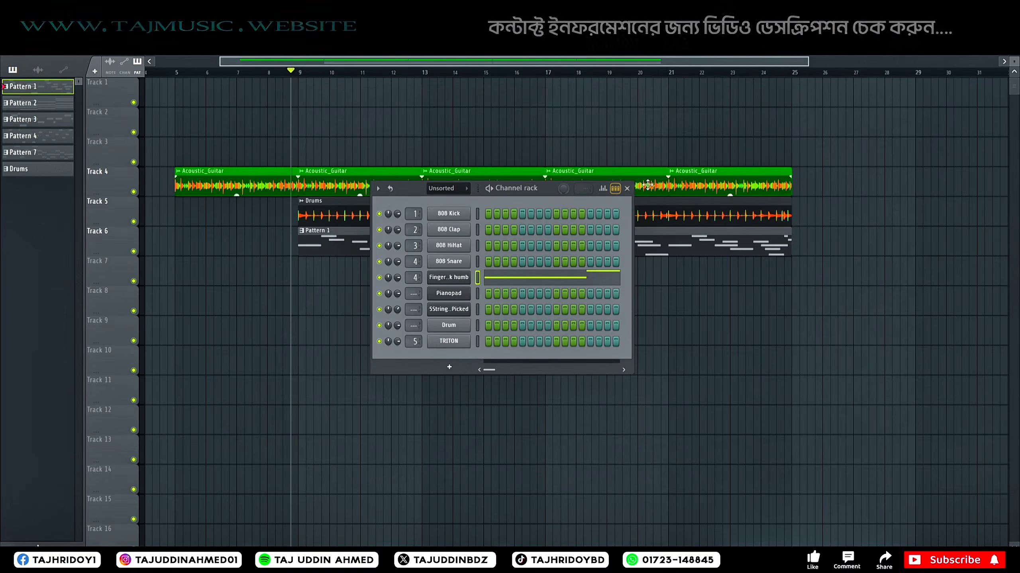
{"action": "left_click", "coordinate": [627, 189]}
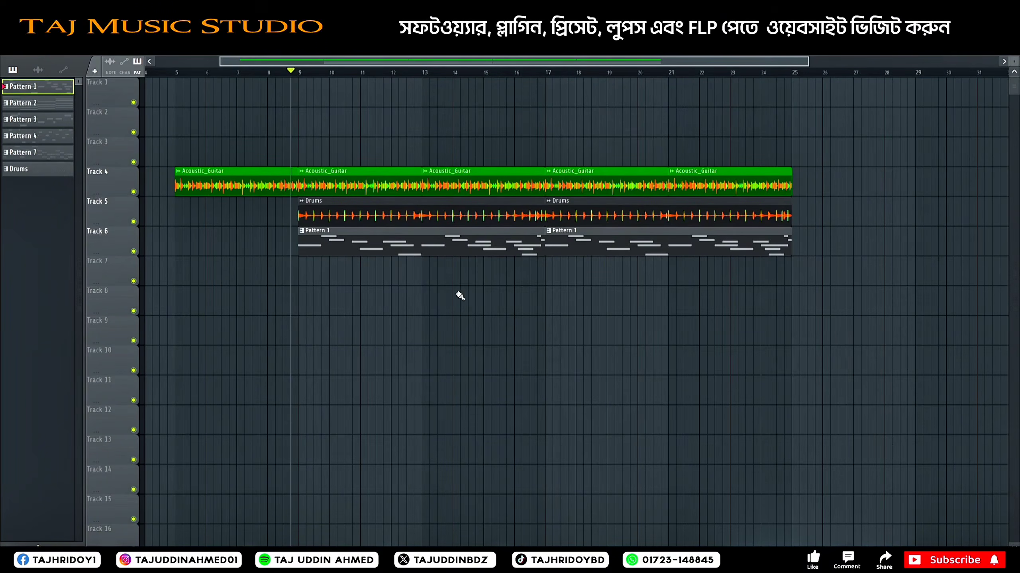
Step: Inspect the Drums audio clip's channel settings, and play the arrangement through bar 17 while checking the mixer levels
{"action": "double_click", "coordinate": [386, 209]}
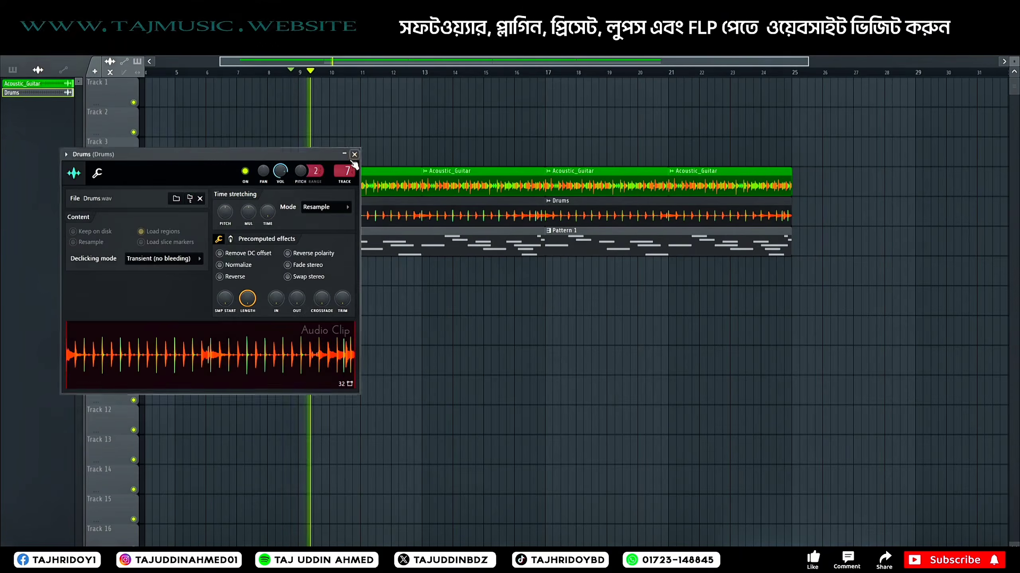
{"action": "left_click", "coordinate": [346, 171]}
{"action": "double_click", "coordinate": [358, 174]}
{"action": "left_click", "coordinate": [398, 199]}
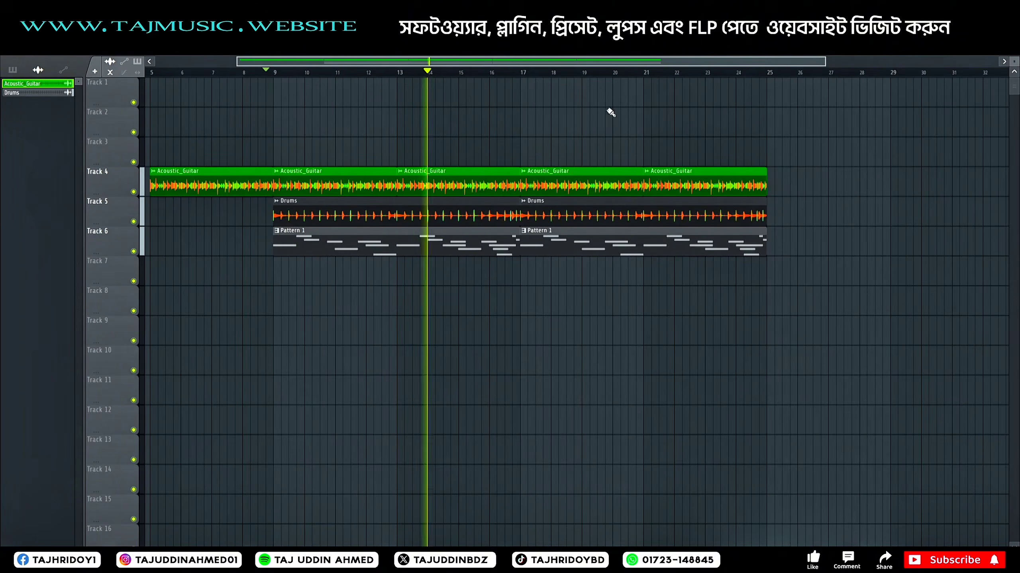
{"action": "key", "text": "F9"}
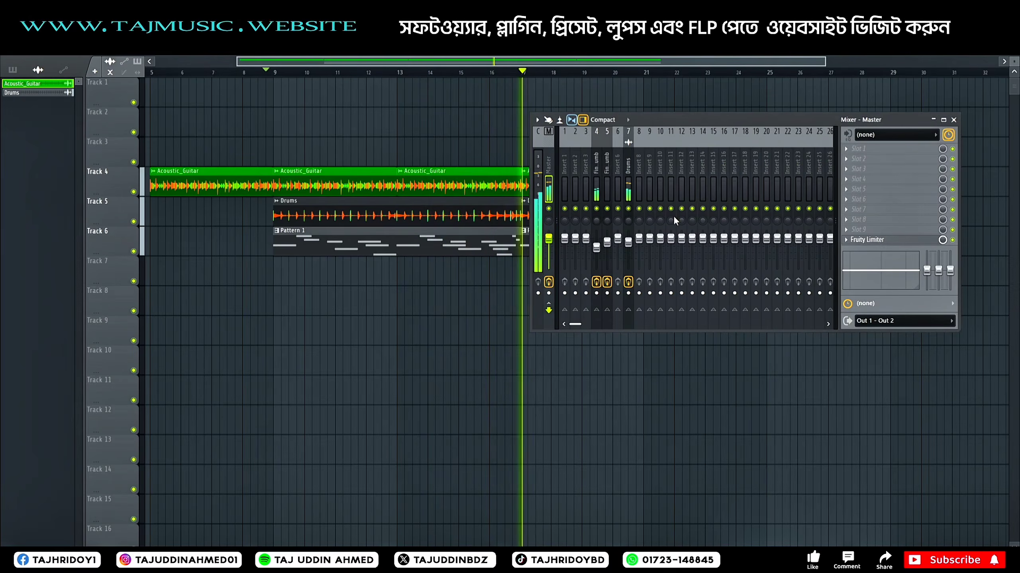
{"action": "key", "text": "space"}
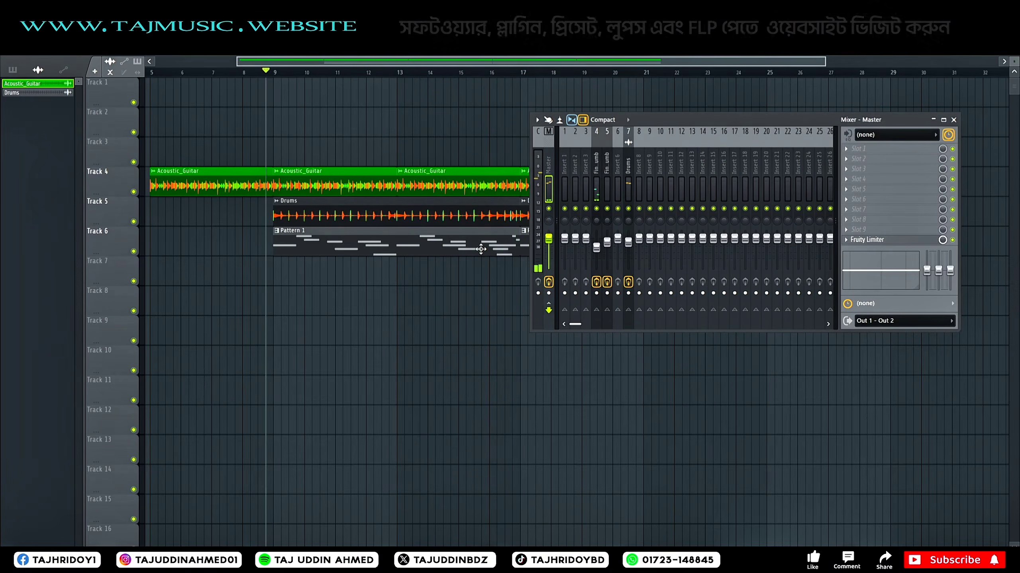
Step: Open Pattern 1 in the piano roll and lower the velocities of its first three notes to uneven levels during playback
{"action": "double_click", "coordinate": [481, 249]}
{"action": "key", "text": "F9"}
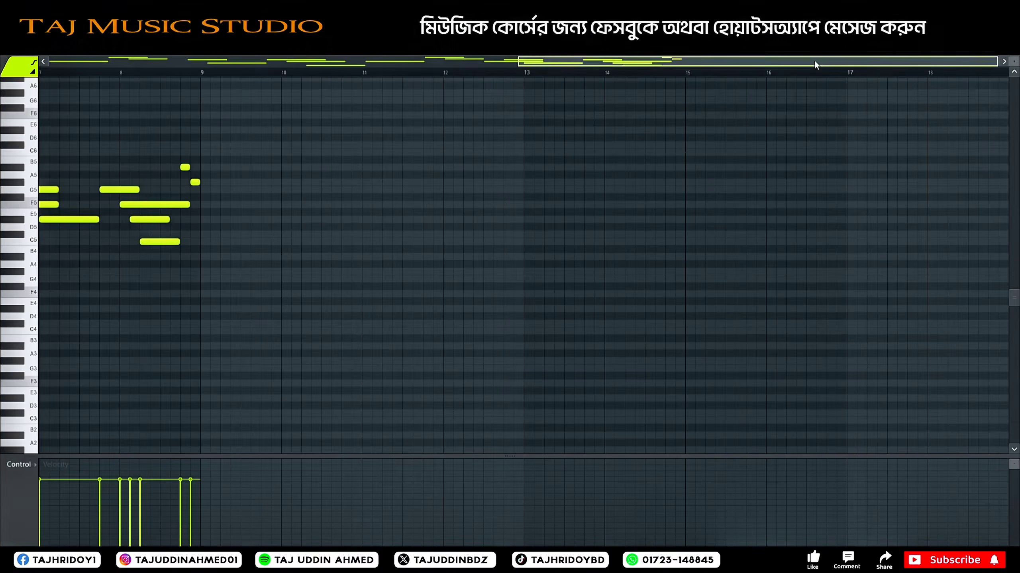
{"action": "left_click_drag", "start_coordinate": [815, 62], "coordinate": [338, 68]}
{"action": "scroll", "coordinate": [208, 329], "scroll_direction": "down", "scroll_amount": 3}
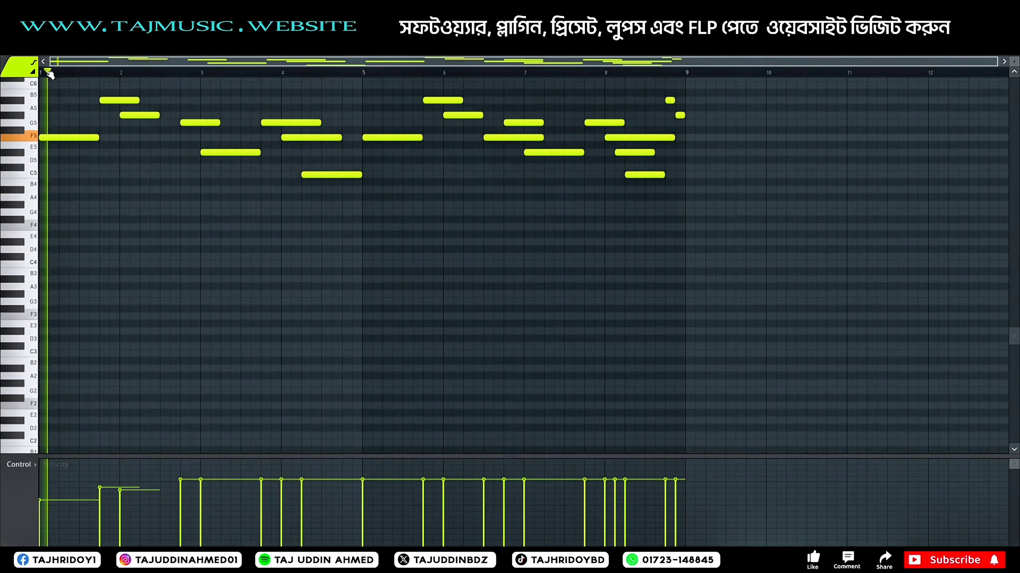
{"action": "left_click", "coordinate": [59, 495]}
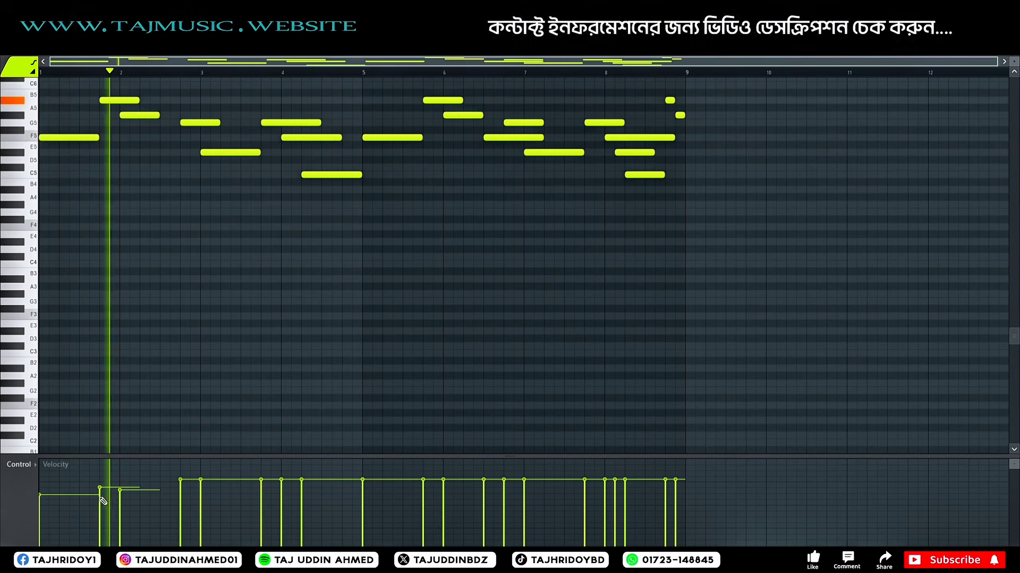
{"action": "left_click", "coordinate": [120, 501]}
{"action": "left_click", "coordinate": [100, 497]}
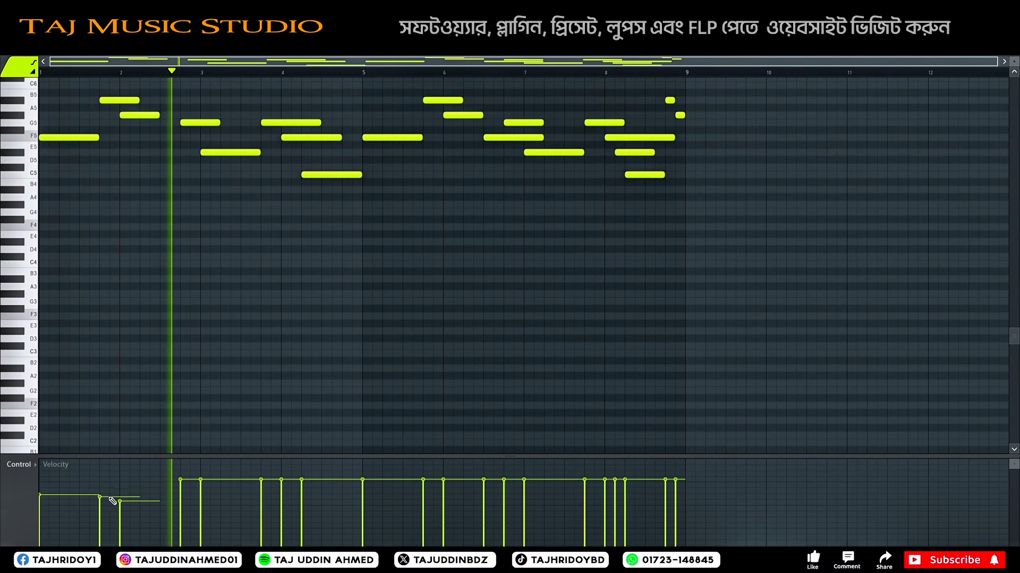
{"action": "left_click", "coordinate": [100, 510]}
{"action": "left_click", "coordinate": [119, 499]}
Step: Lower the velocities of the five notes from late bar 2 to early bar 4 to slightly different levels
{"action": "left_click", "coordinate": [200, 497]}
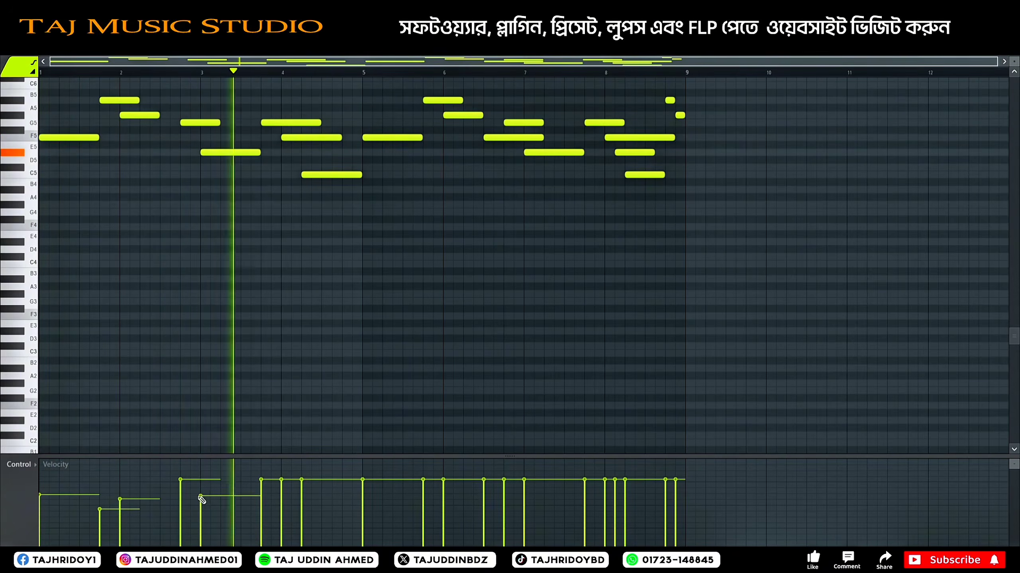
{"action": "left_click", "coordinate": [200, 485]}
{"action": "left_click", "coordinate": [180, 494]}
{"action": "left_click", "coordinate": [282, 495]}
{"action": "left_click", "coordinate": [260, 497]}
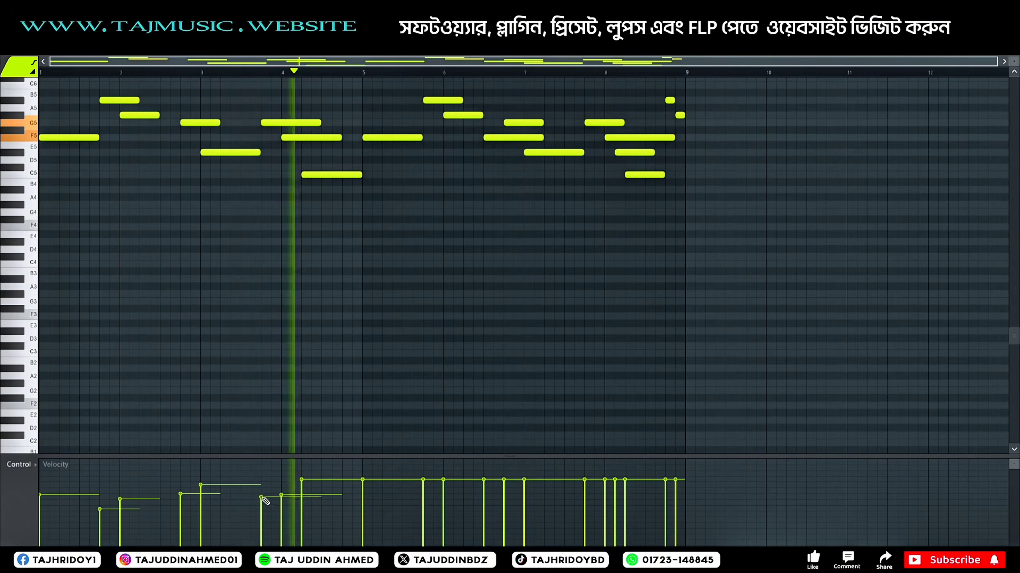
{"action": "left_click", "coordinate": [301, 495]}
Step: Lower the velocities of the last two short notes at the end of bar 8, the final one softer
{"action": "left_click", "coordinate": [665, 494]}
{"action": "left_click", "coordinate": [675, 506]}
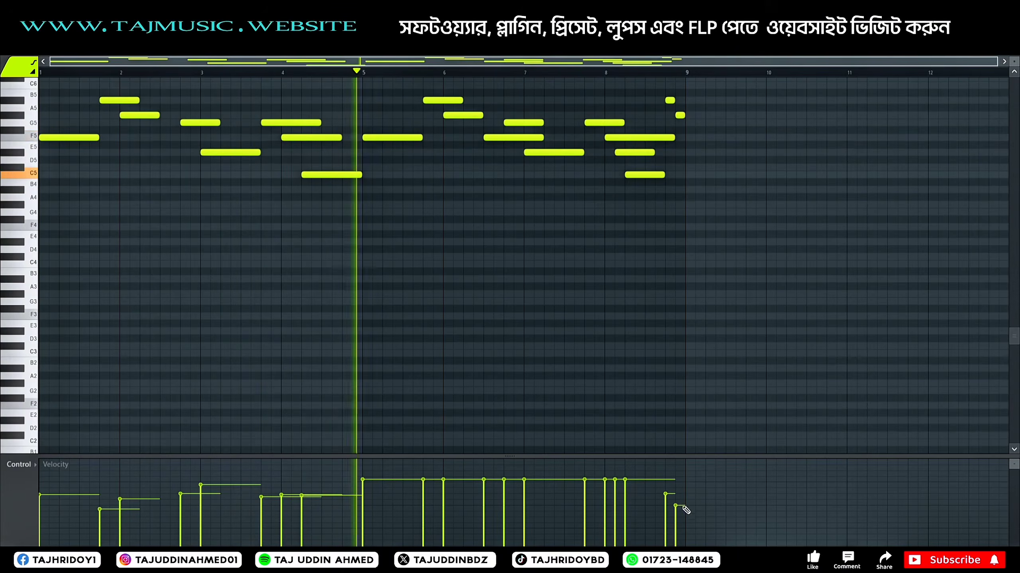
{"action": "mouse_move", "coordinate": [666, 498]}
{"action": "left_mouse_down"}
{"action": "mouse_move", "coordinate": [676, 506]}
{"action": "mouse_move", "coordinate": [687, 492]}
{"action": "mouse_move", "coordinate": [686, 511]}
{"action": "left_mouse_up"}
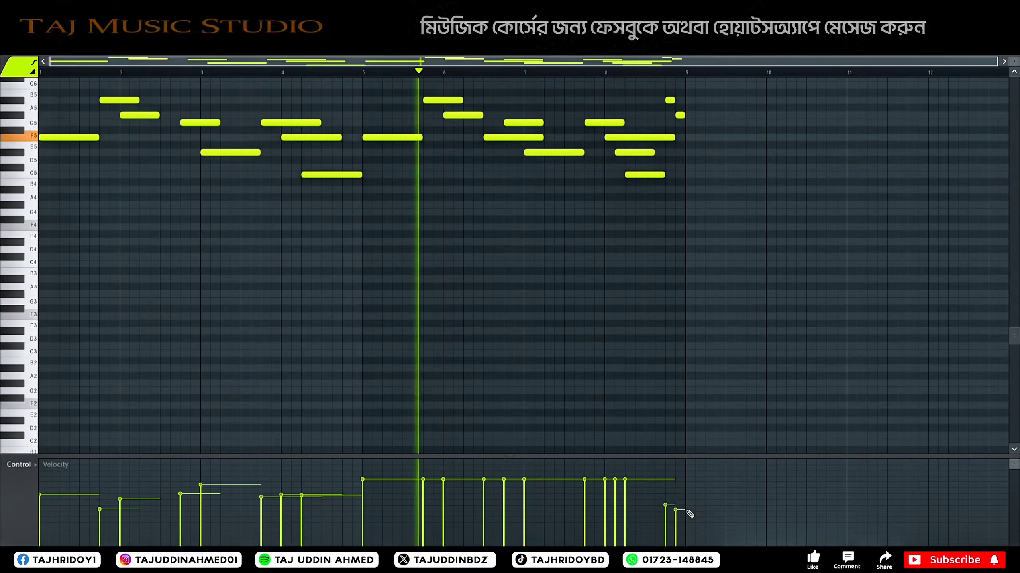
{"action": "left_click", "coordinate": [667, 497]}
{"action": "left_click", "coordinate": [678, 506]}
Step: Lower the velocities of the five notes from late bar 5 to bar 7, with the mid-bar-6 note softest
{"action": "left_click", "coordinate": [425, 492]}
{"action": "left_click", "coordinate": [445, 494]}
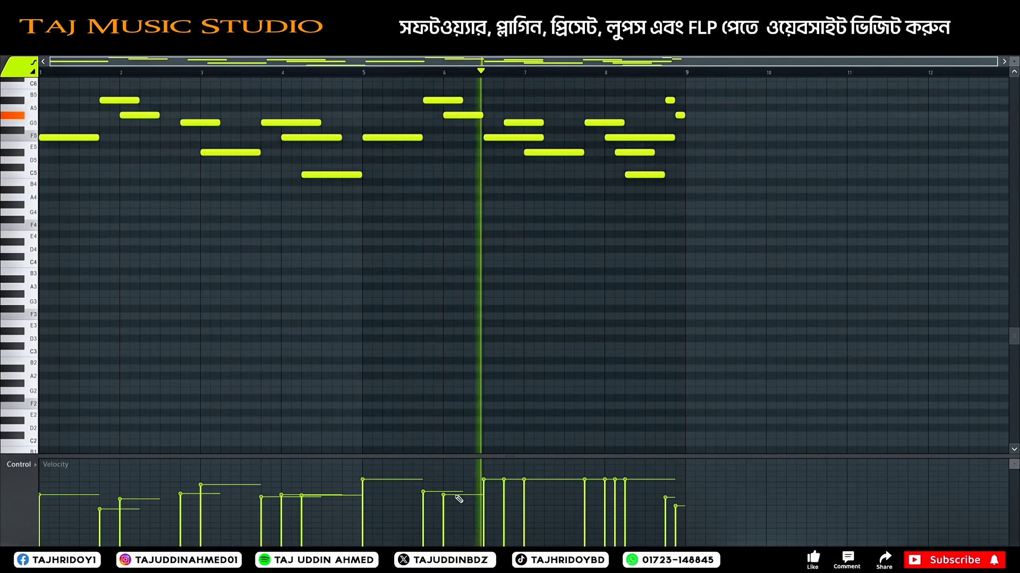
{"action": "left_click", "coordinate": [486, 495]}
{"action": "left_click", "coordinate": [528, 488]}
{"action": "left_click", "coordinate": [504, 488]}
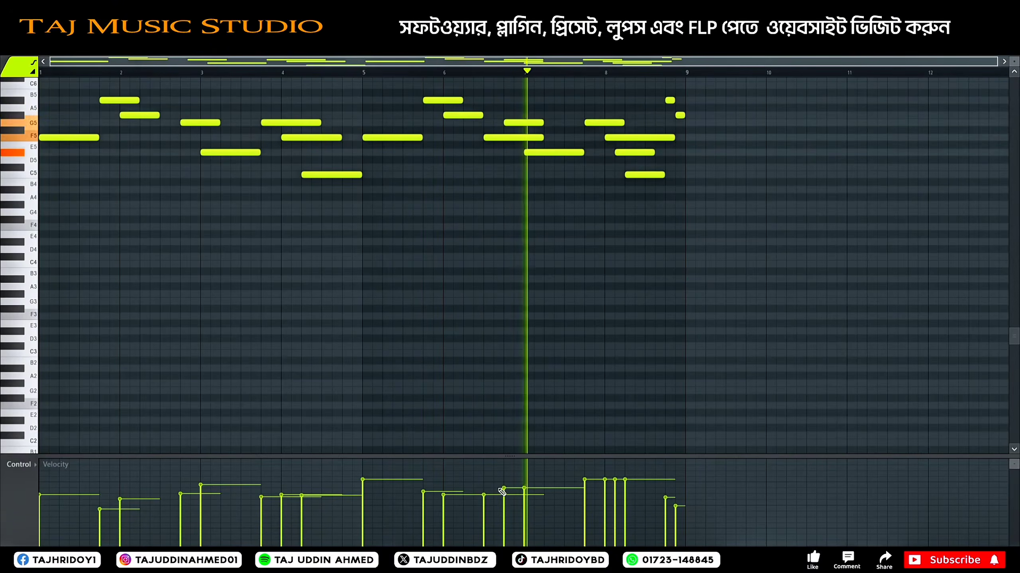
{"action": "left_click", "coordinate": [486, 506]}
Step: Vary the velocities of the four overlapping notes from late bar 7 into early bar 8
{"action": "left_click", "coordinate": [605, 489]}
{"action": "left_click", "coordinate": [586, 490]}
{"action": "left_click", "coordinate": [616, 487]}
{"action": "left_click", "coordinate": [627, 496]}
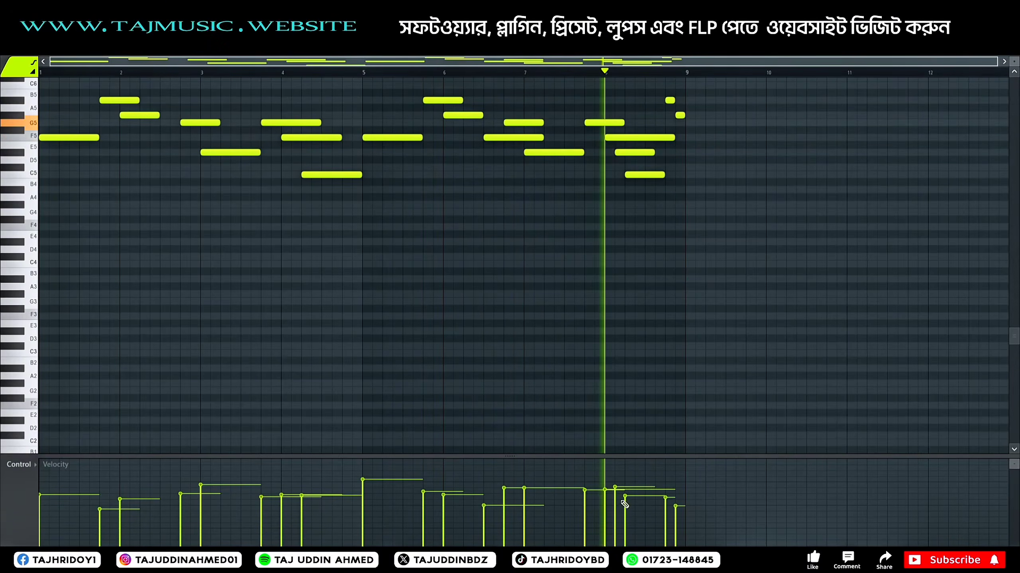
{"action": "left_click", "coordinate": [627, 482]}
{"action": "left_click", "coordinate": [607, 497]}
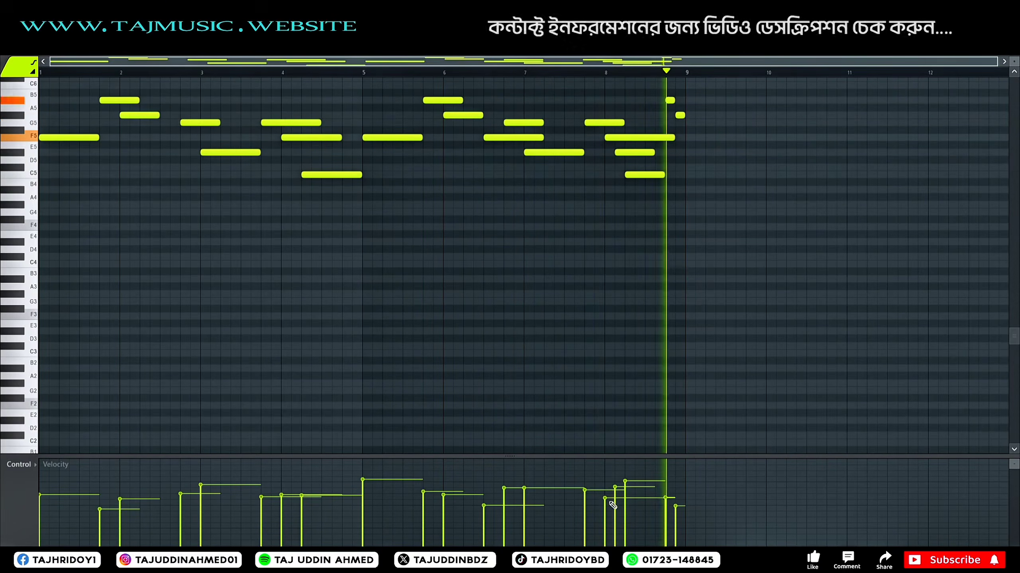
{"action": "left_click", "coordinate": [616, 493]}
{"action": "left_click", "coordinate": [607, 498]}
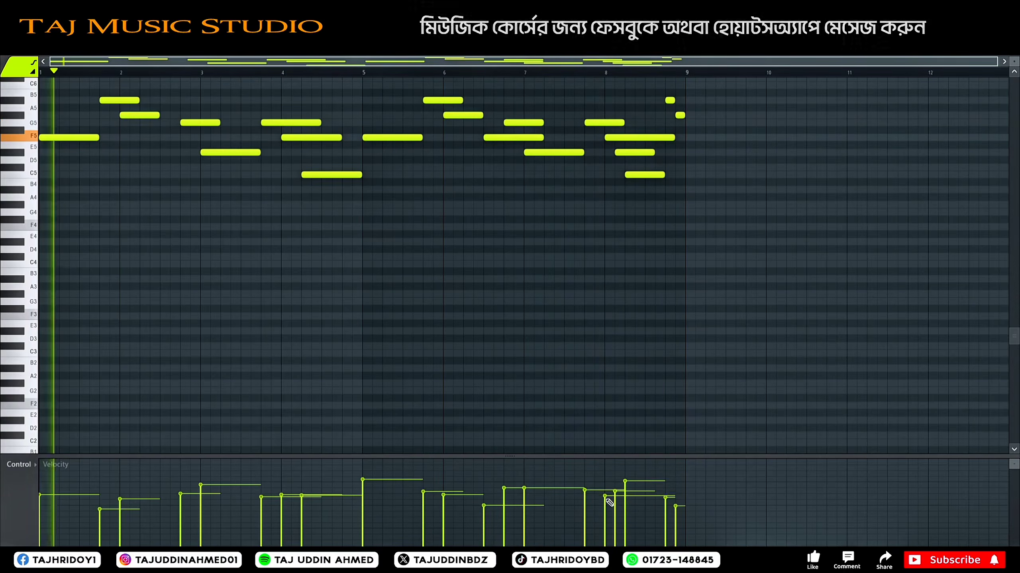
{"action": "left_click", "coordinate": [607, 506]}
Step: Replay from late bar 7, fine-tune the velocities around bar 8, and lower the velocity of the F5 note at bar 5
{"action": "left_click", "coordinate": [583, 74]}
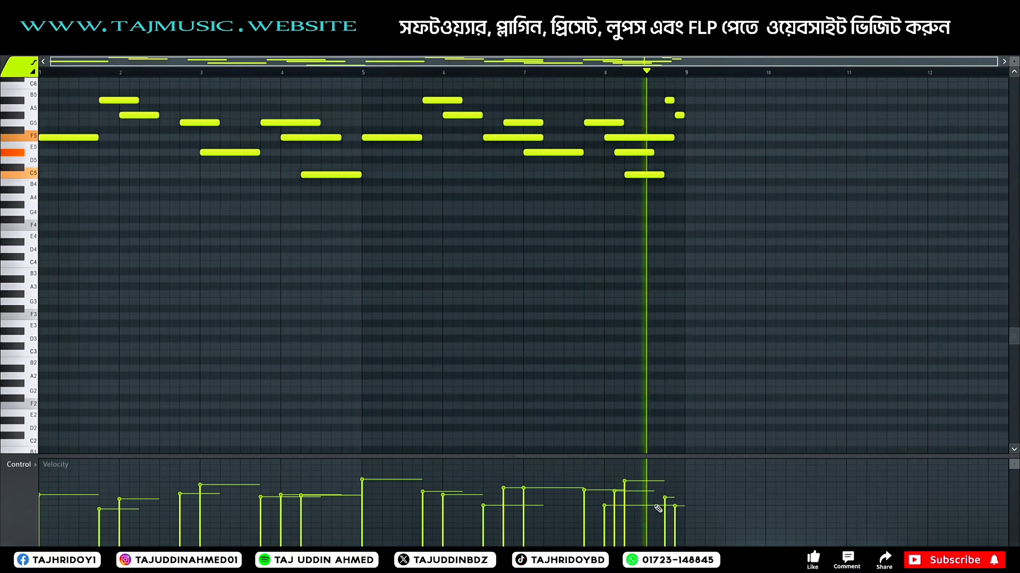
{"action": "left_click", "coordinate": [607, 500]}
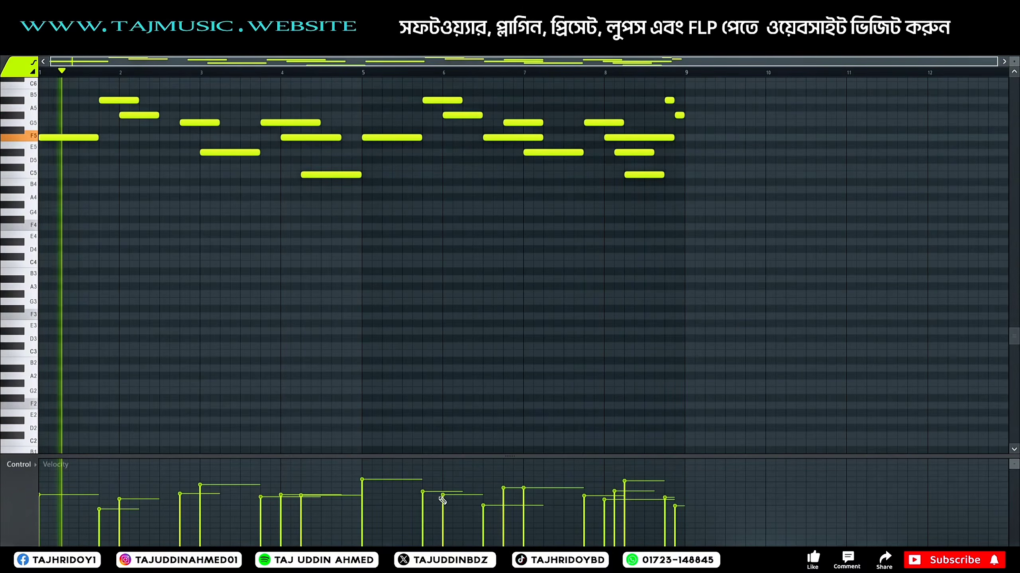
{"action": "left_click", "coordinate": [362, 495]}
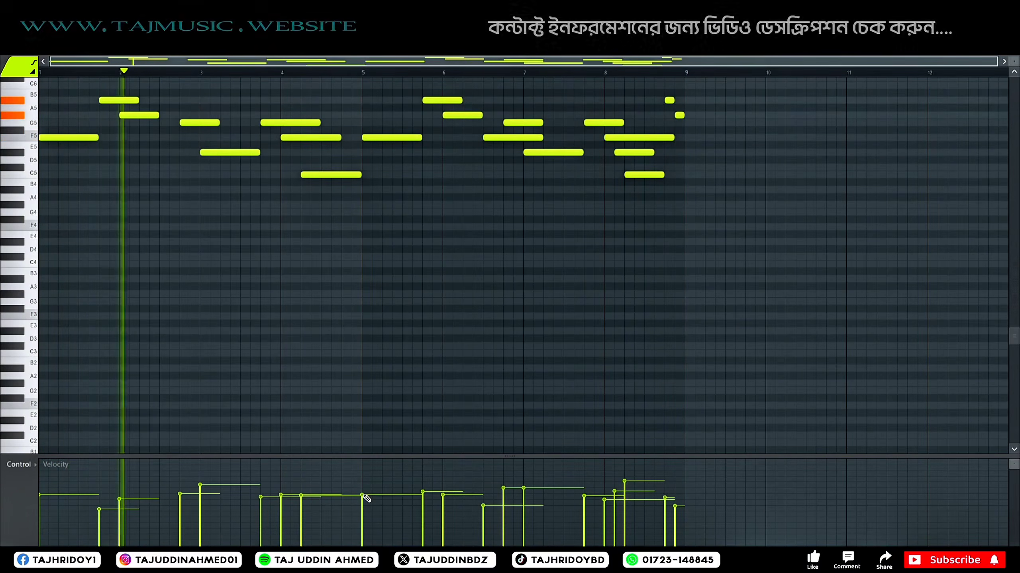
{"action": "left_click", "coordinate": [361, 488]}
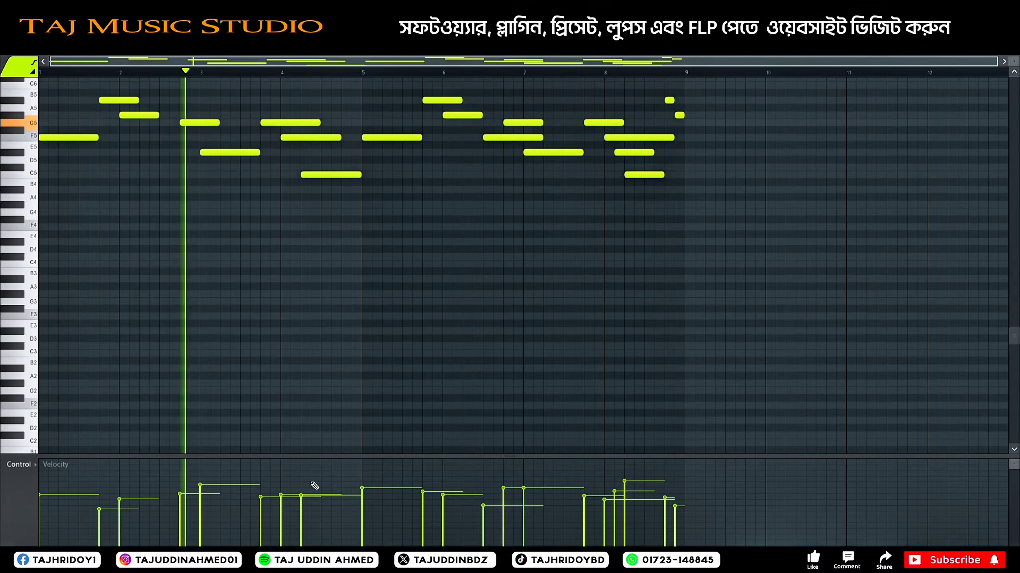
Step: Raise the Finger neck humb mixer track's volume fader slightly during playback
{"action": "key", "text": "F9"}
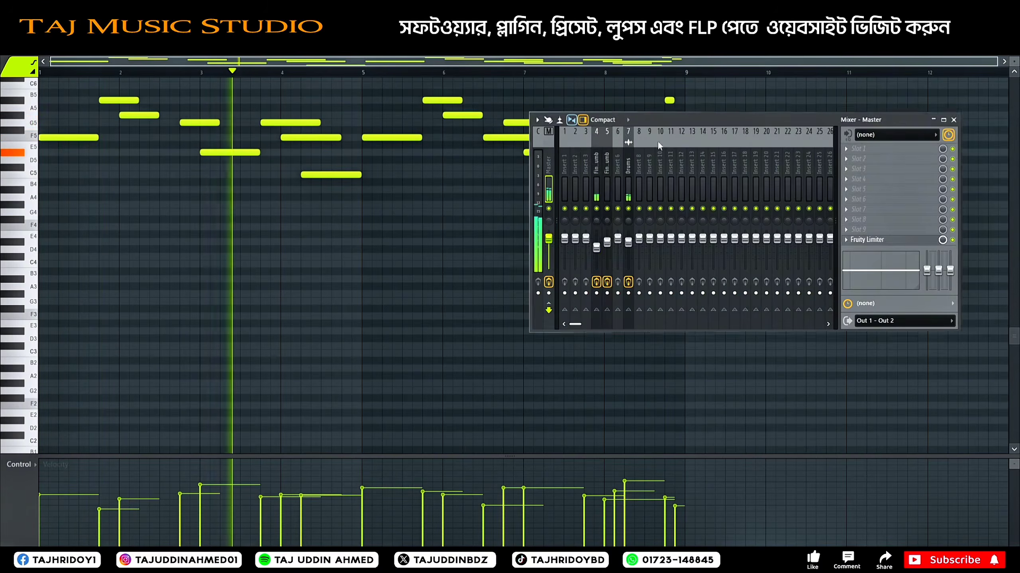
{"action": "left_click", "coordinate": [597, 248]}
{"action": "left_click_drag", "start_coordinate": [599, 251], "coordinate": [599, 247]}
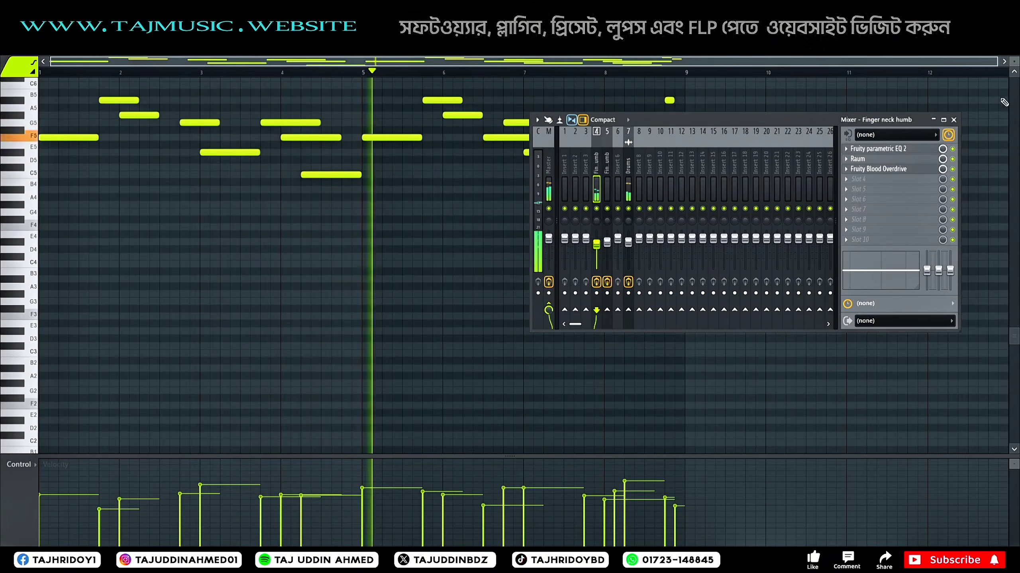
Step: Return to the playlist and inspect the Fruity parametric EQ 2, Raum and Fruity Blood Overdrive effects on the Finger neck humb track
{"action": "key", "text": "F5"}
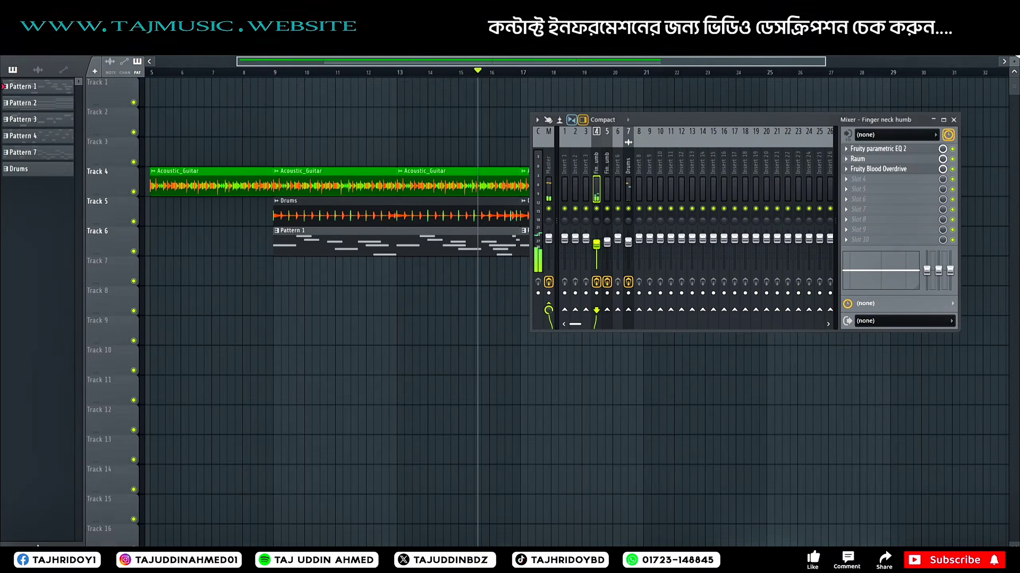
{"action": "left_click", "coordinate": [895, 149]}
{"action": "left_click", "coordinate": [896, 149]}
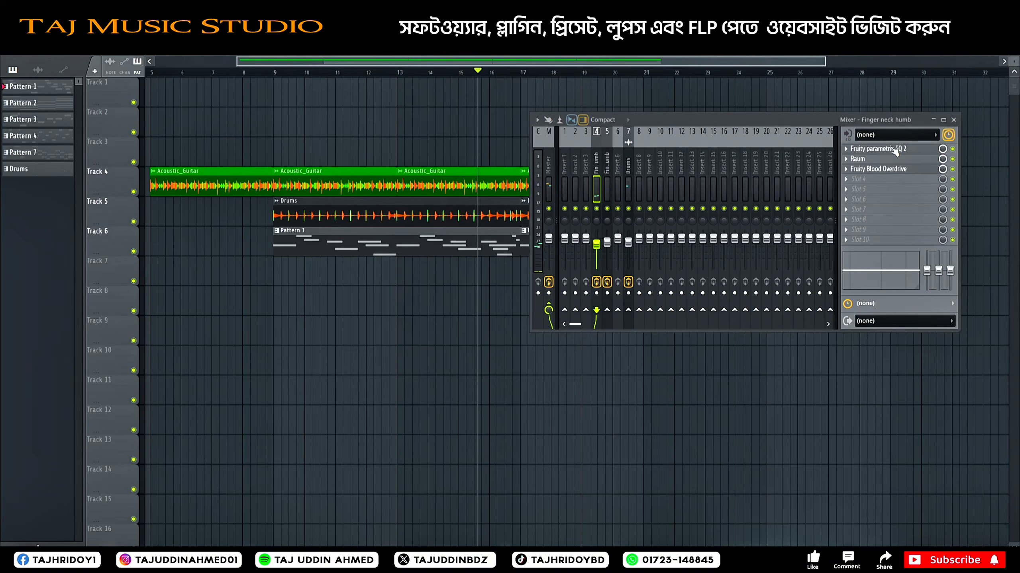
{"action": "left_click", "coordinate": [872, 160]}
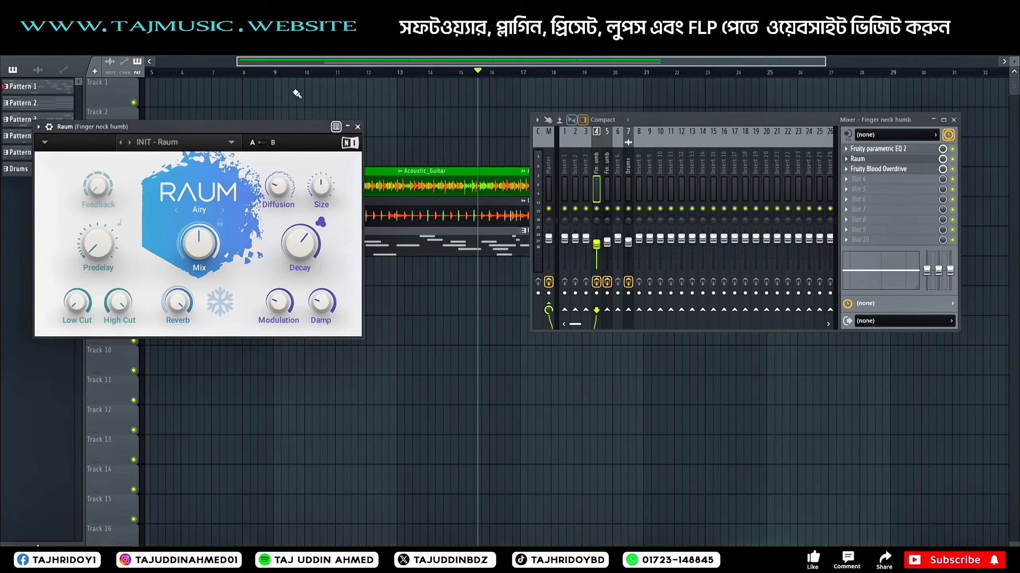
{"action": "left_click", "coordinate": [358, 128]}
{"action": "left_click", "coordinate": [875, 169]}
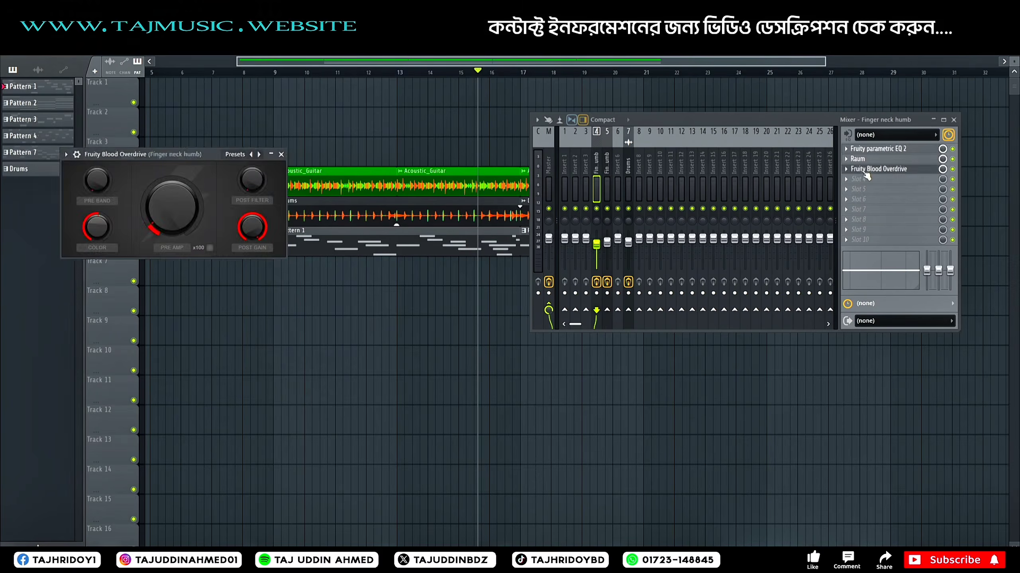
Step: Close the overdrive and mixer windows and play the arrangement from about bar 15 to hear the layers together
{"action": "left_click", "coordinate": [281, 154]}
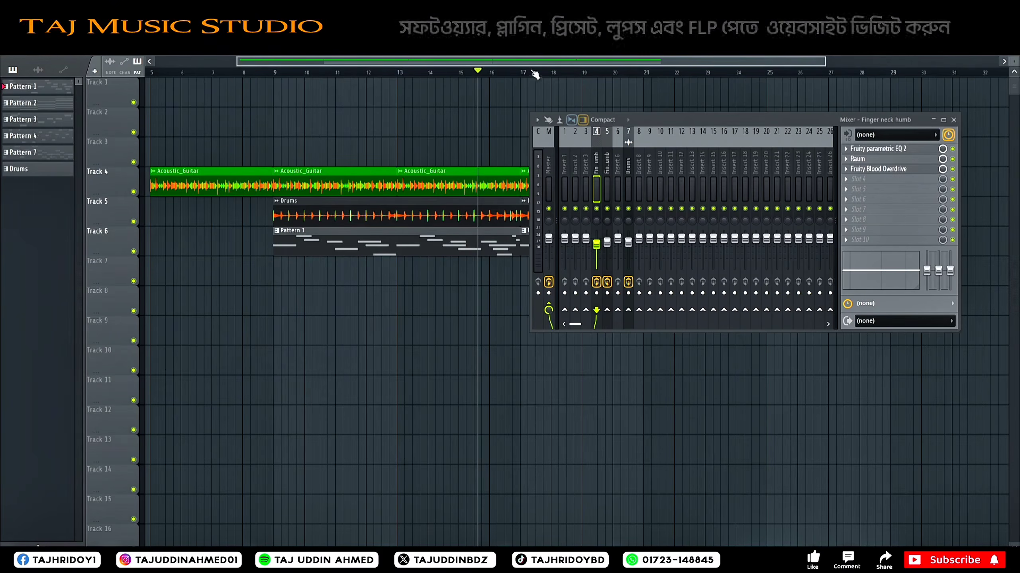
{"action": "left_click_drag", "start_coordinate": [495, 62], "coordinate": [541, 64]}
{"action": "key", "text": "space"}
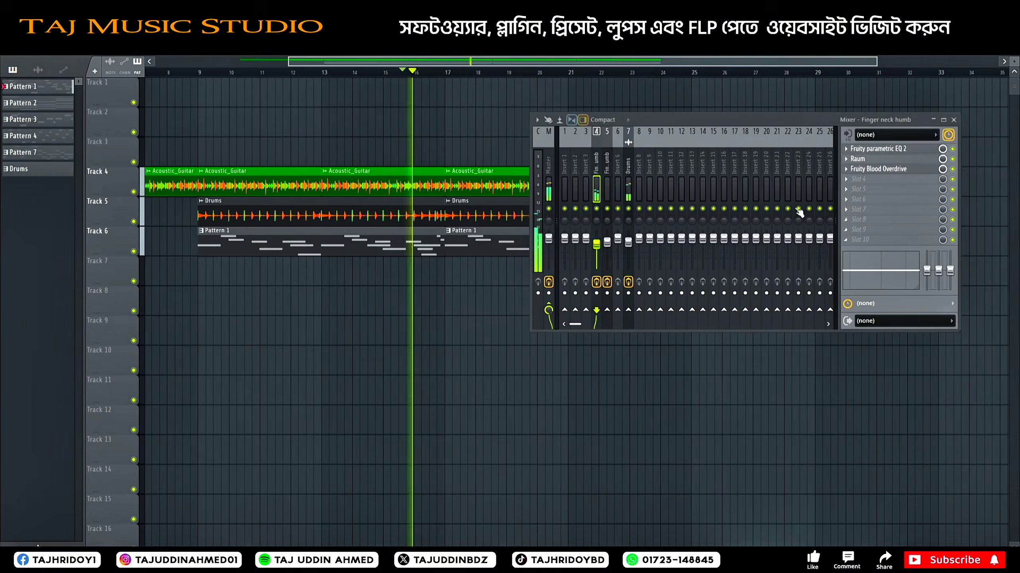
{"action": "left_click", "coordinate": [953, 120]}
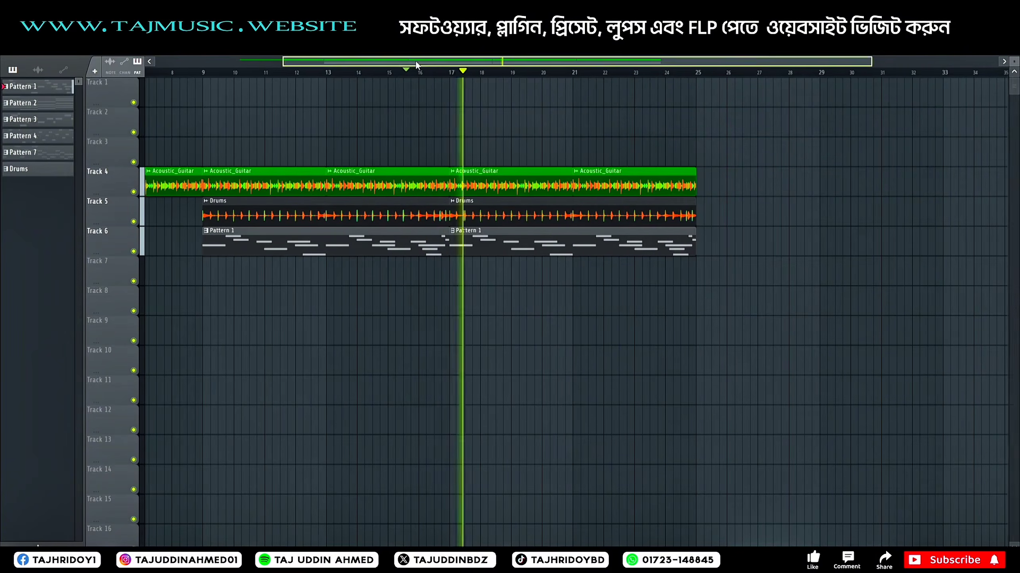
{"action": "left_click_drag", "start_coordinate": [569, 59], "coordinate": [537, 66]}
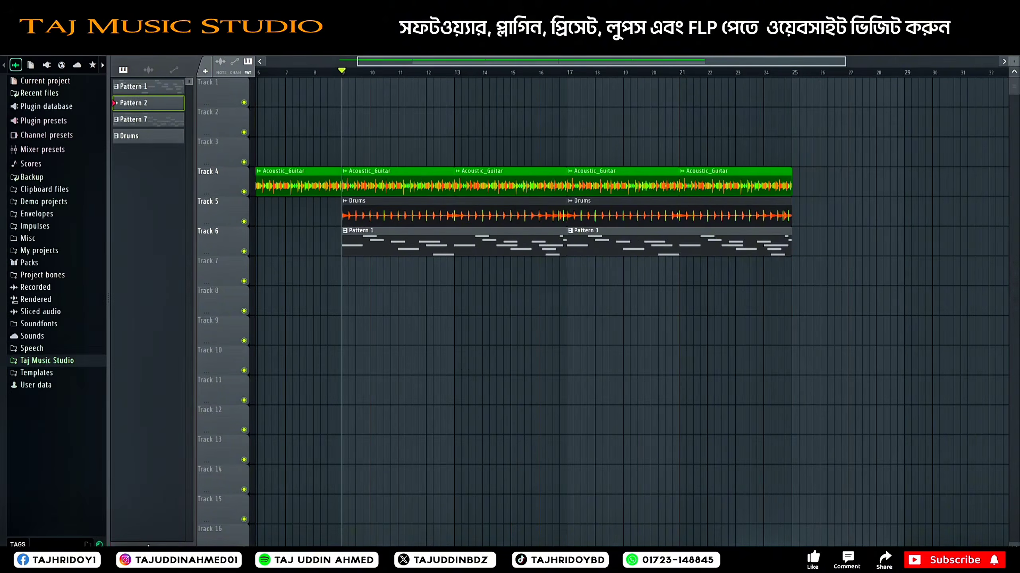
Step: Clone the Finger neck humb channel in the channel rack to create another FLEX instrument for Pattern 2
{"action": "key", "text": "F6"}
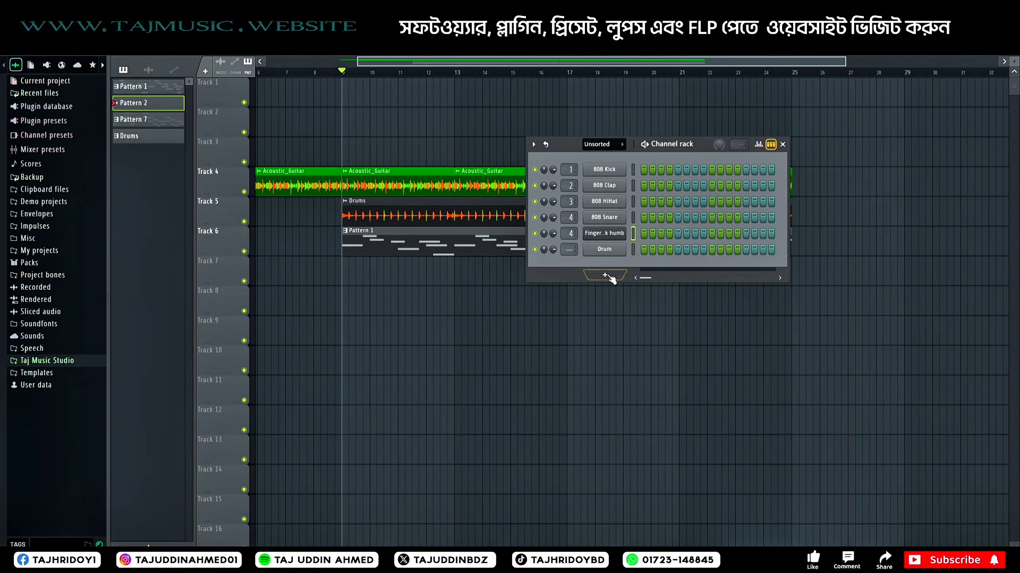
{"action": "right_click", "coordinate": [618, 239]}
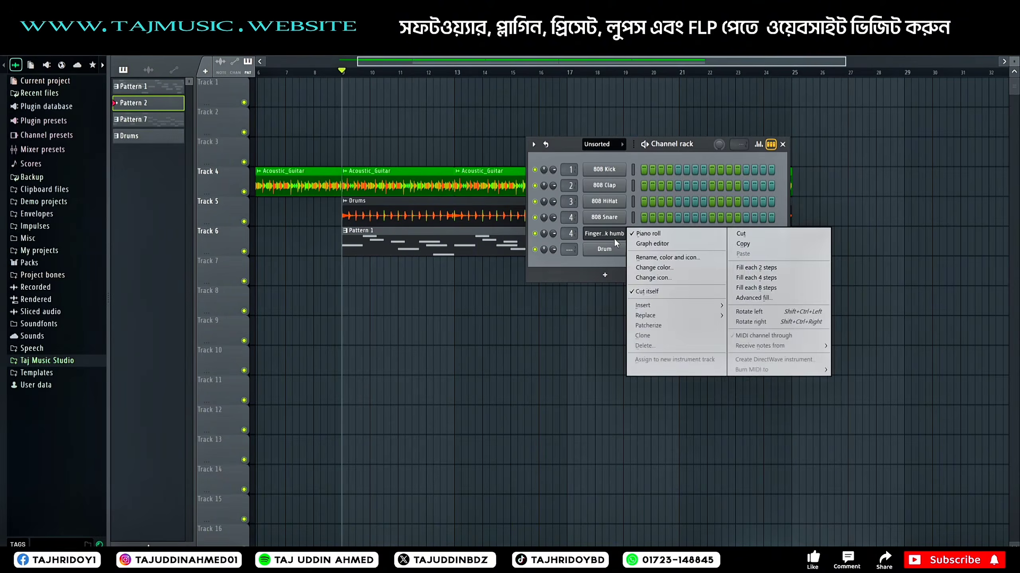
{"action": "left_click", "coordinate": [651, 336]}
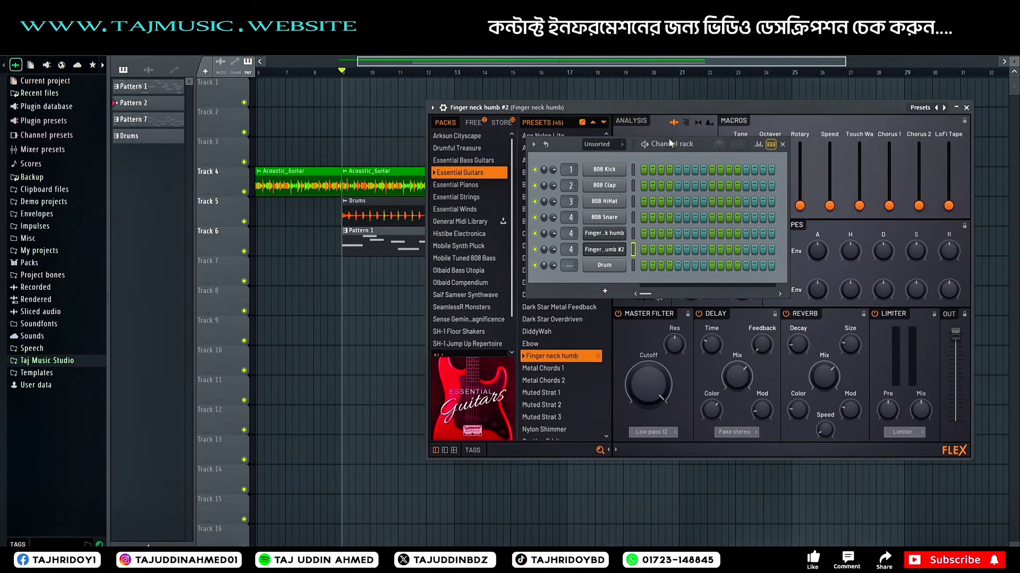
{"action": "left_click", "coordinate": [782, 145]}
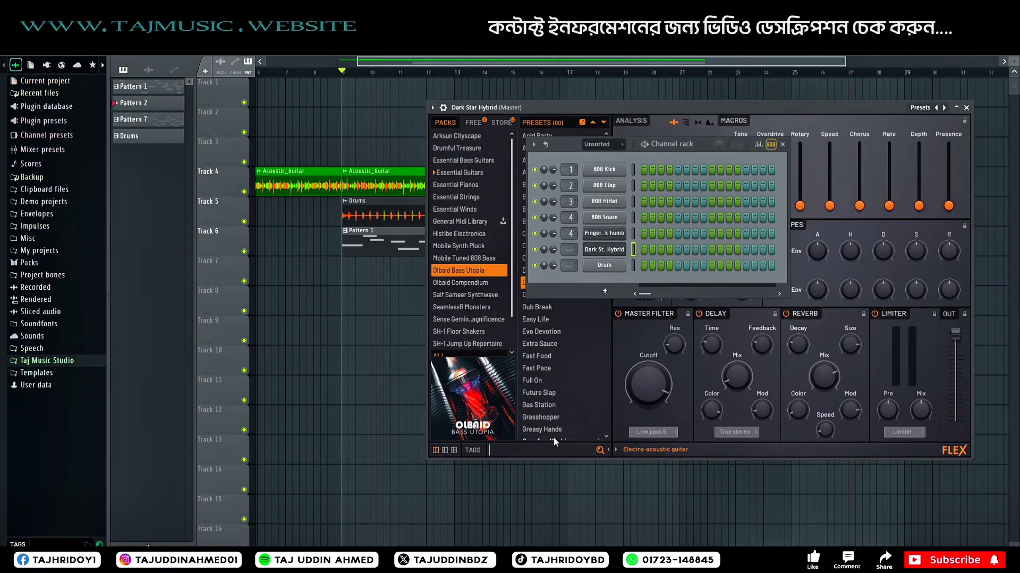
Step: Search all FLEX packs for a piano pad sound and load the Pianopad preset on the cloned channel
{"action": "key", "text": "BackSpace"}
{"action": "key", "text": "BackSpace"}
{"action": "key", "text": "BackSpace"}
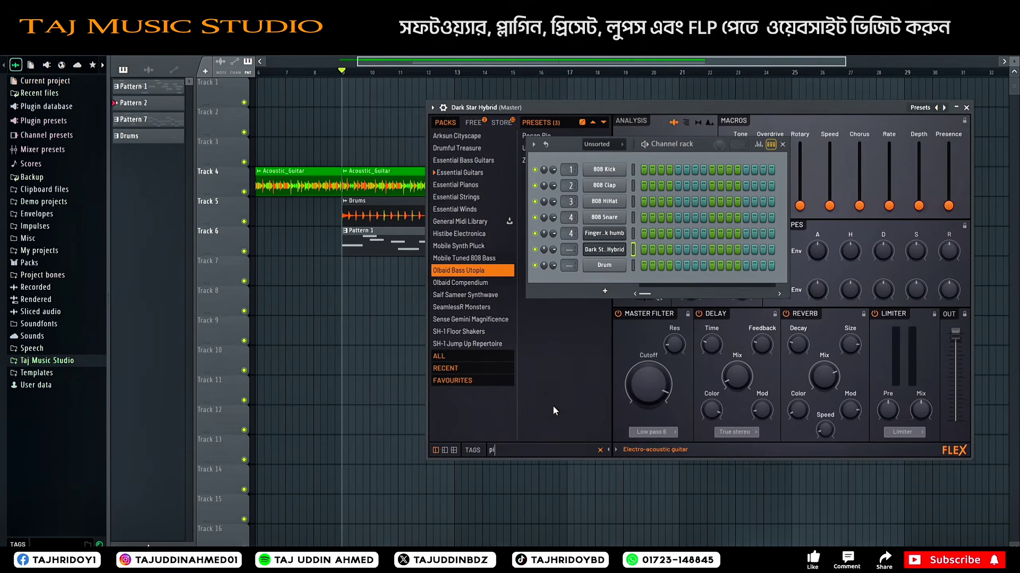
{"action": "type", "text": "piano"}
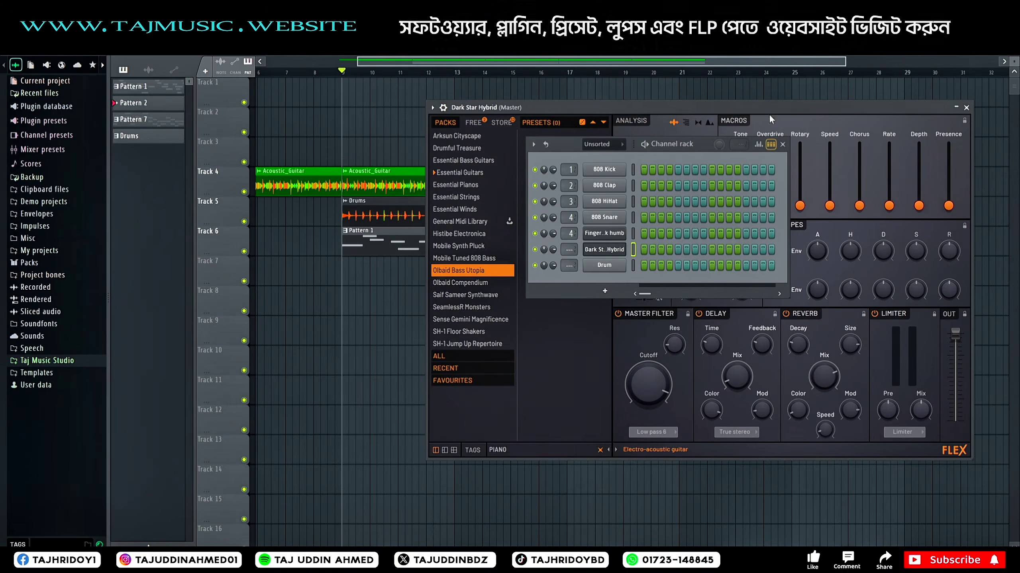
{"action": "left_click", "coordinate": [461, 355]}
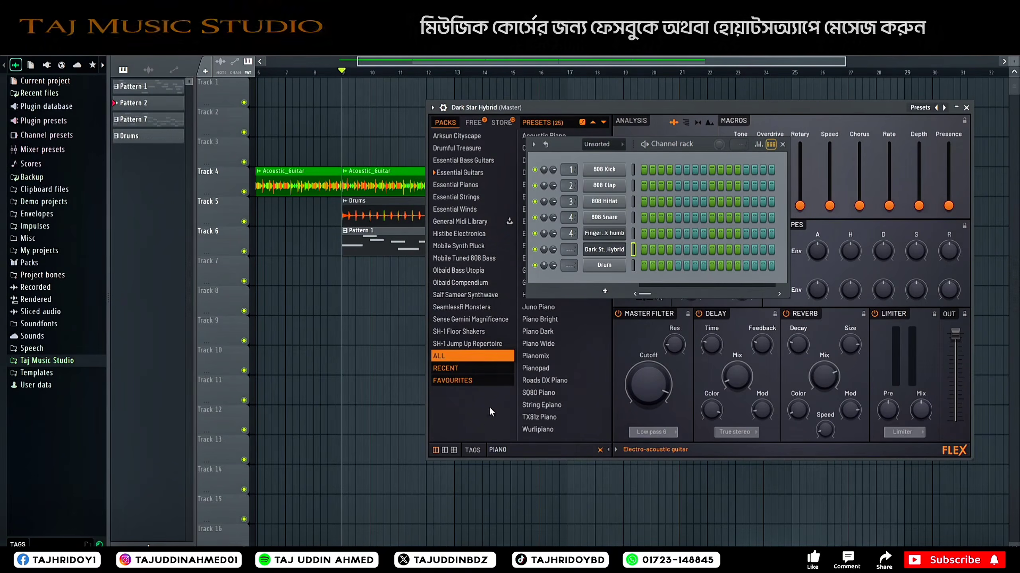
{"action": "left_click", "coordinate": [540, 450]}
{"action": "type", "text": "p"}
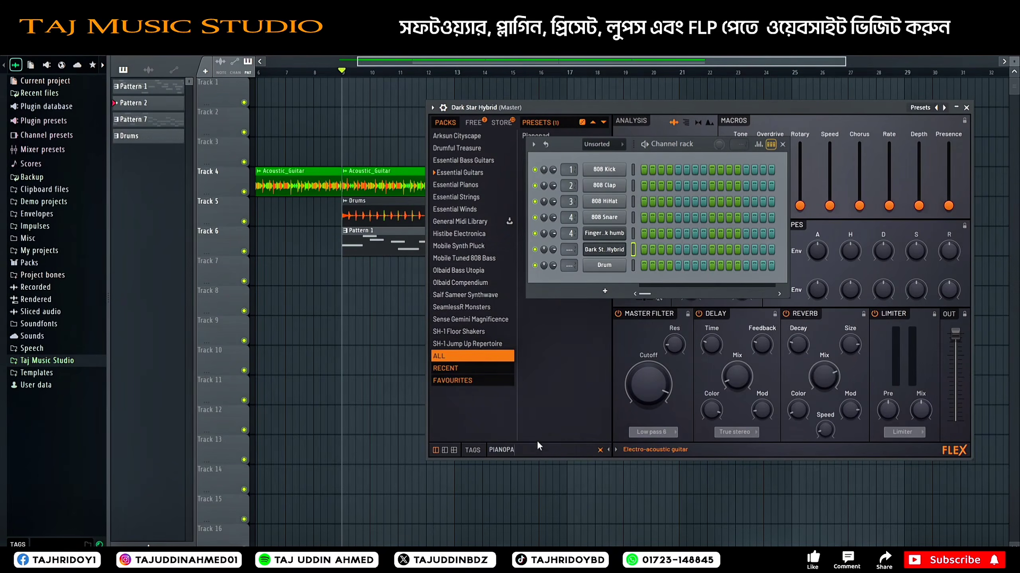
{"action": "left_click", "coordinate": [966, 107]}
Step: Draw four one-bar Pianopad chords in the piano roll: F4-G#4-C5, C#4-F4-G#4, D#4-G4-A#4 and F4-G#4-C5
{"action": "right_click", "coordinate": [625, 245]}
{"action": "left_click", "coordinate": [641, 249]}
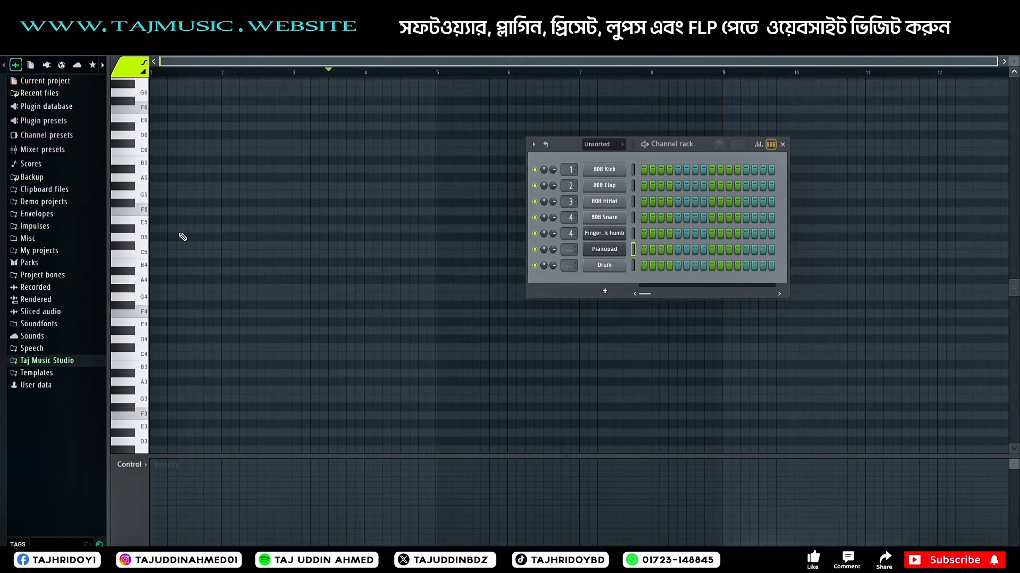
{"action": "left_click", "coordinate": [172, 288]}
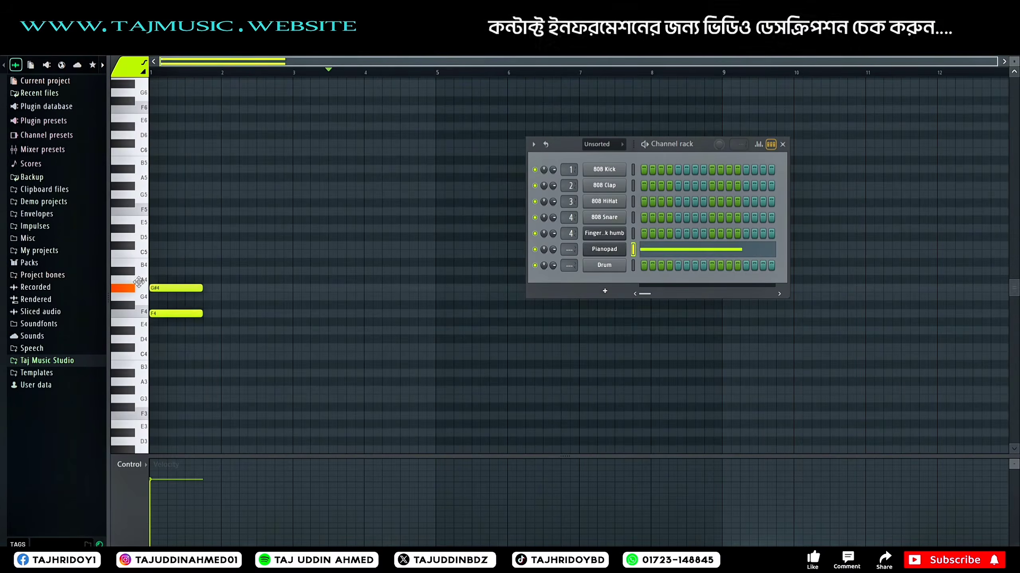
{"action": "left_click", "coordinate": [177, 253]}
{"action": "key", "text": "ctrl+a"}
{"action": "left_click_drag", "start_coordinate": [201, 254], "coordinate": [219, 254]}
{"action": "mouse_move", "coordinate": [174, 316]}
{"action": "left_mouse_down"}
{"action": "mouse_move", "coordinate": [255, 315]}
{"action": "mouse_move", "coordinate": [243, 348]}
{"action": "left_mouse_up"}
{"action": "mouse_move", "coordinate": [242, 348]}
{"action": "left_mouse_down"}
{"action": "mouse_move", "coordinate": [328, 346]}
{"action": "mouse_move", "coordinate": [314, 330]}
{"action": "left_mouse_up"}
{"action": "mouse_move", "coordinate": [314, 331]}
{"action": "left_mouse_down"}
{"action": "mouse_move", "coordinate": [387, 306]}
{"action": "mouse_move", "coordinate": [367, 277]}
{"action": "left_mouse_up"}
Step: Place Pattern 2 on Track 7 at bar 9 and repeat it up to bar 25
{"action": "key", "text": "F7"}
{"action": "left_click", "coordinate": [783, 144]}
{"action": "left_click", "coordinate": [360, 277]}
{"action": "left_click", "coordinate": [463, 274]}
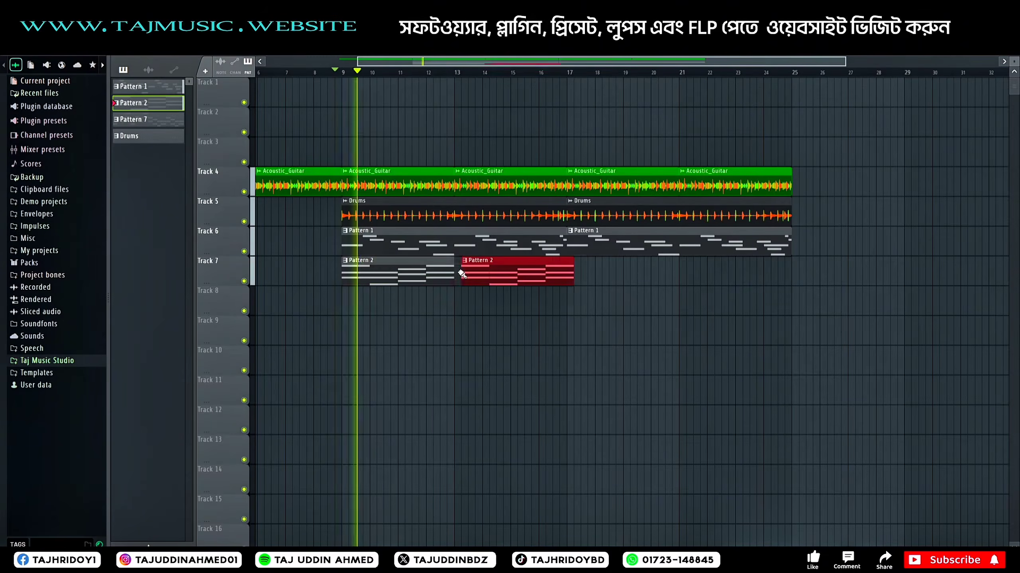
{"action": "left_click_drag", "start_coordinate": [463, 274], "coordinate": [456, 275]}
{"action": "left_click_drag", "start_coordinate": [551, 277], "coordinate": [777, 278]}
Step: Add an upper note to the first three Pianopad chords: F5 in bar 1, C#5 in bar 2 and D#5 in bar 3
{"action": "key", "text": "F7"}
{"action": "left_click", "coordinate": [160, 228]}
{"action": "left_click_drag", "start_coordinate": [187, 228], "coordinate": [255, 213]}
{"action": "left_click", "coordinate": [277, 274]}
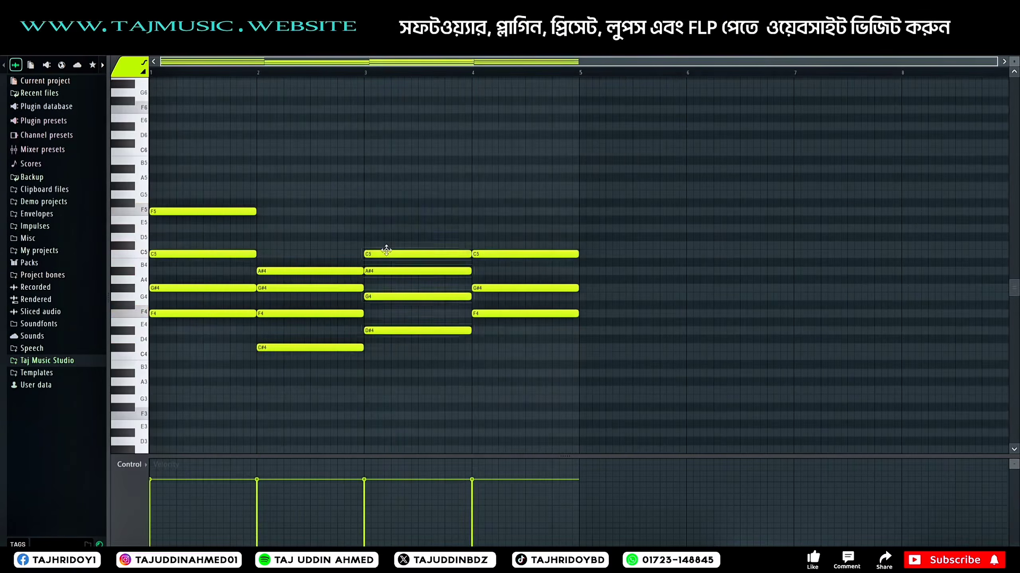
{"action": "left_click_drag", "start_coordinate": [387, 250], "coordinate": [387, 229]}
{"action": "left_click_drag", "start_coordinate": [280, 271], "coordinate": [280, 245]}
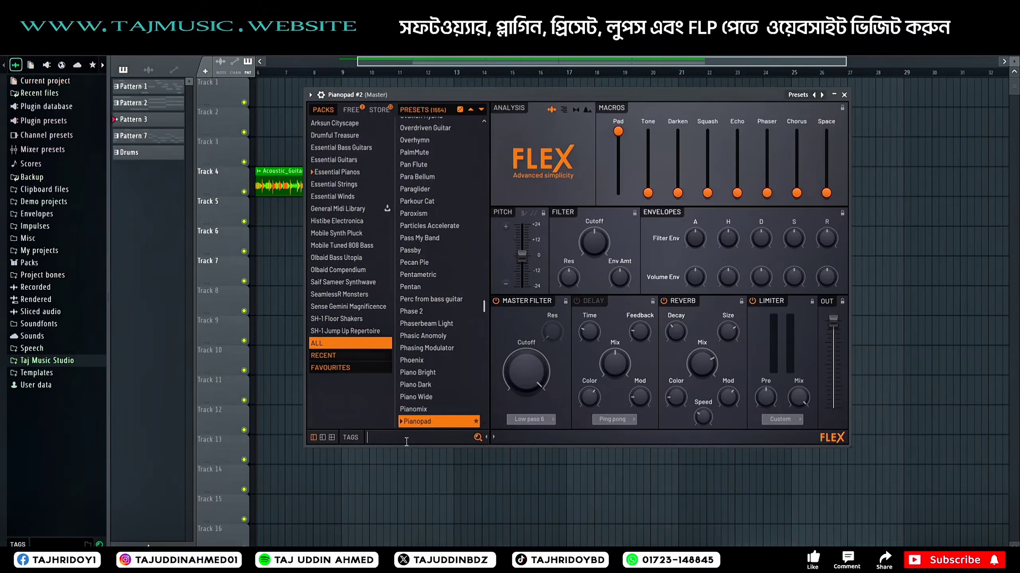
Step: Search the cloned Pianopad channel's FLEX presets for BASS and audition Bass Box, Bass Drop, Bass Pizzicato and Bassoon
{"action": "left_click", "coordinate": [406, 438]}
{"action": "type", "text": "BASS"}
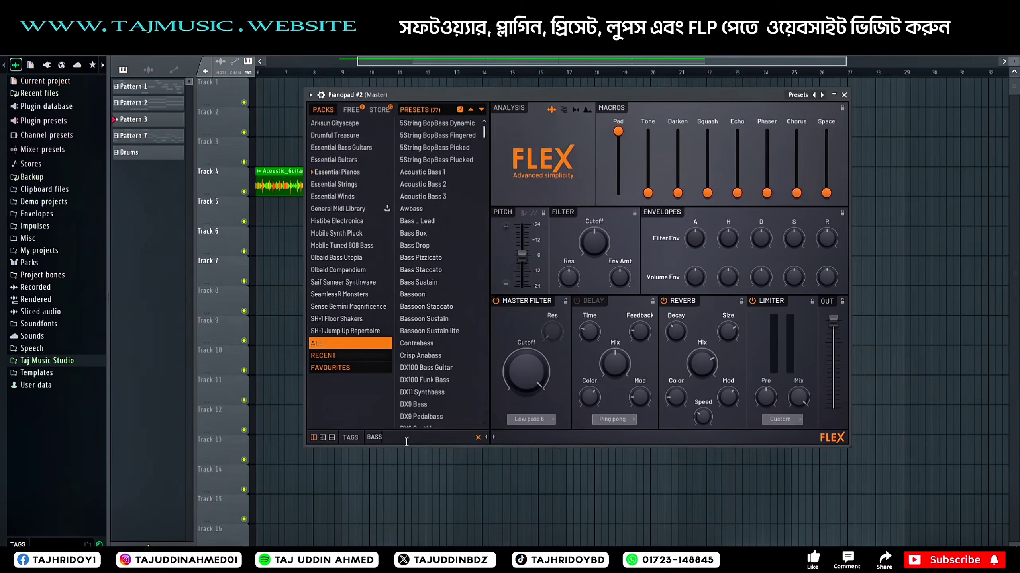
{"action": "left_click", "coordinate": [441, 230]}
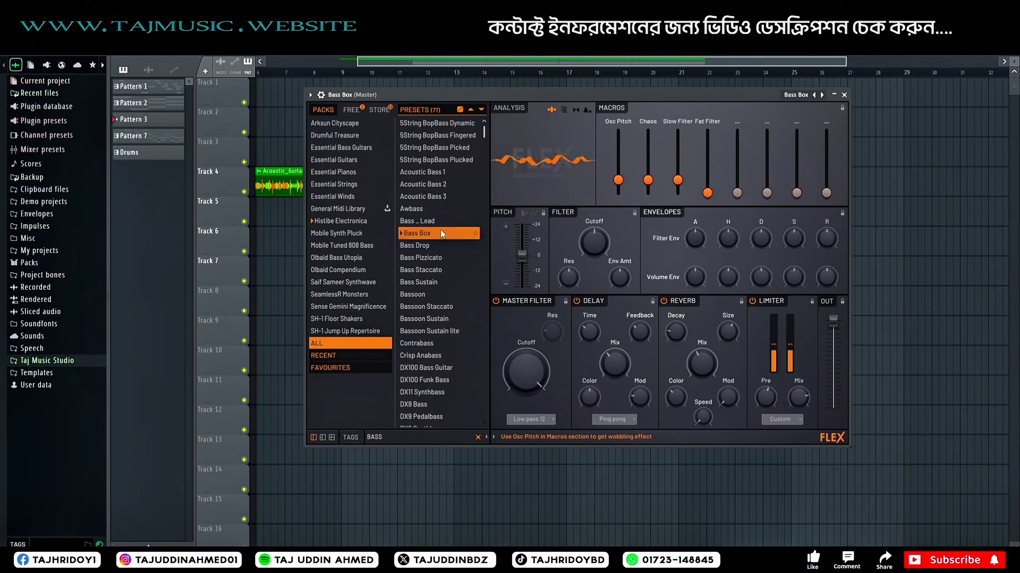
{"action": "left_click", "coordinate": [438, 243]}
{"action": "left_click", "coordinate": [434, 258]}
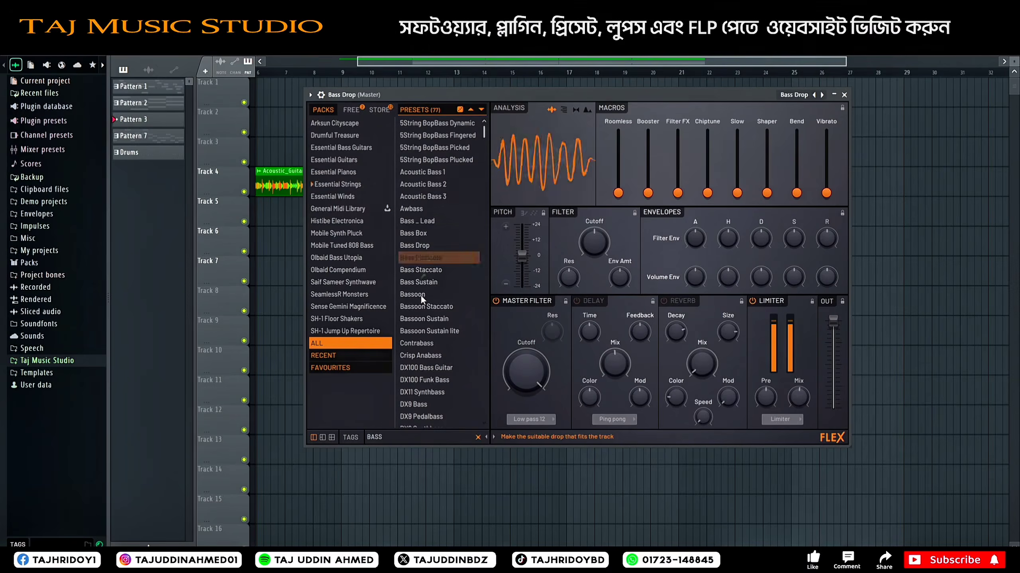
{"action": "left_click", "coordinate": [420, 295]}
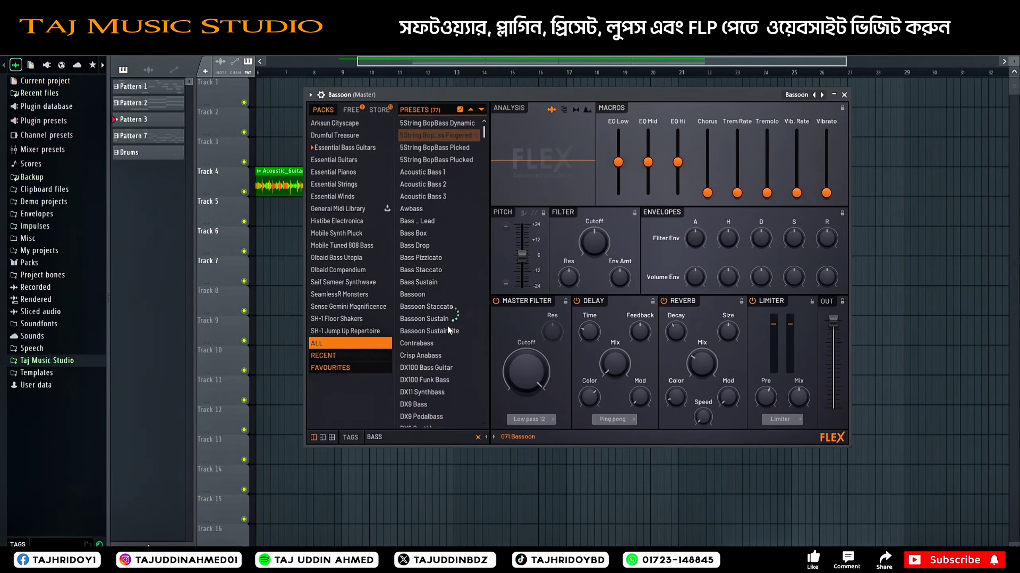
Step: Browse the remaining bass presets, load 5String BopBass Picked on the new channel and close the instrument window
{"action": "scroll", "coordinate": [443, 353], "scroll_direction": "down", "scroll_amount": 8}
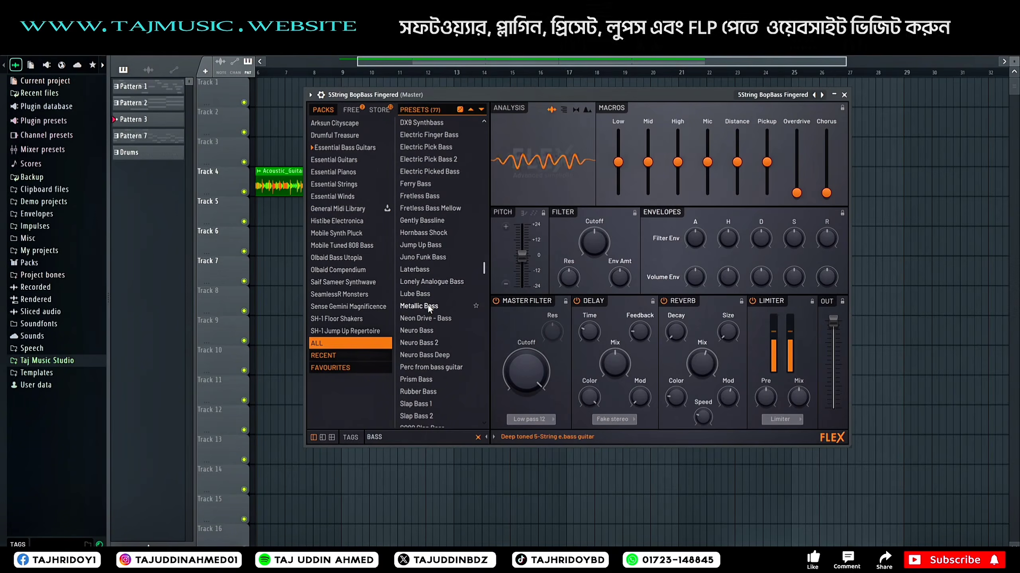
{"action": "scroll", "coordinate": [451, 180], "scroll_direction": "up", "scroll_amount": 2}
{"action": "scroll", "coordinate": [451, 180], "scroll_direction": "up", "scroll_amount": 10}
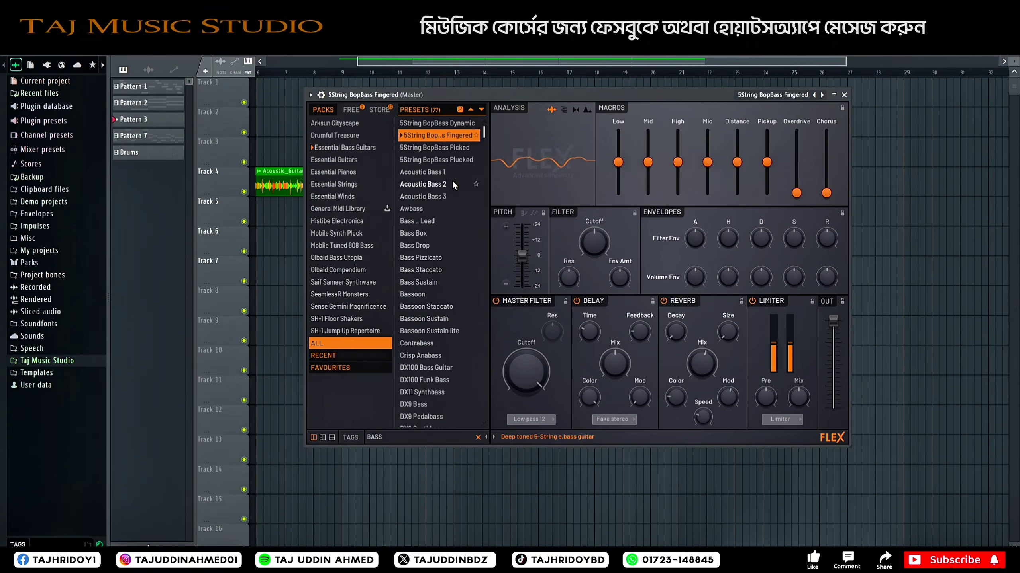
{"action": "left_click", "coordinate": [445, 149]}
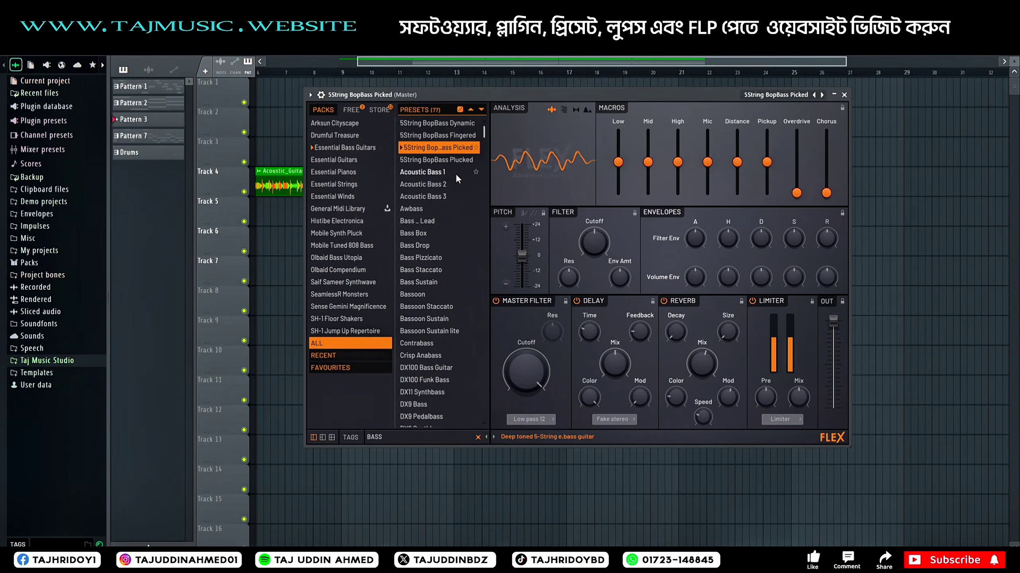
{"action": "left_click", "coordinate": [845, 95]}
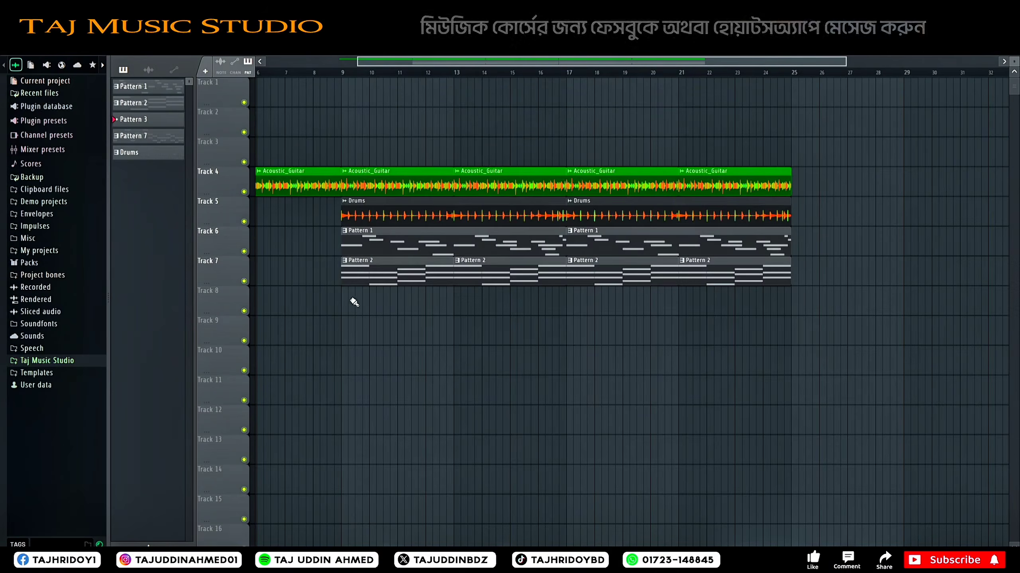
Step: Place Pattern 3 on Track 8 at bar 9 and extend the clip to bar 17
{"action": "left_click", "coordinate": [357, 285]}
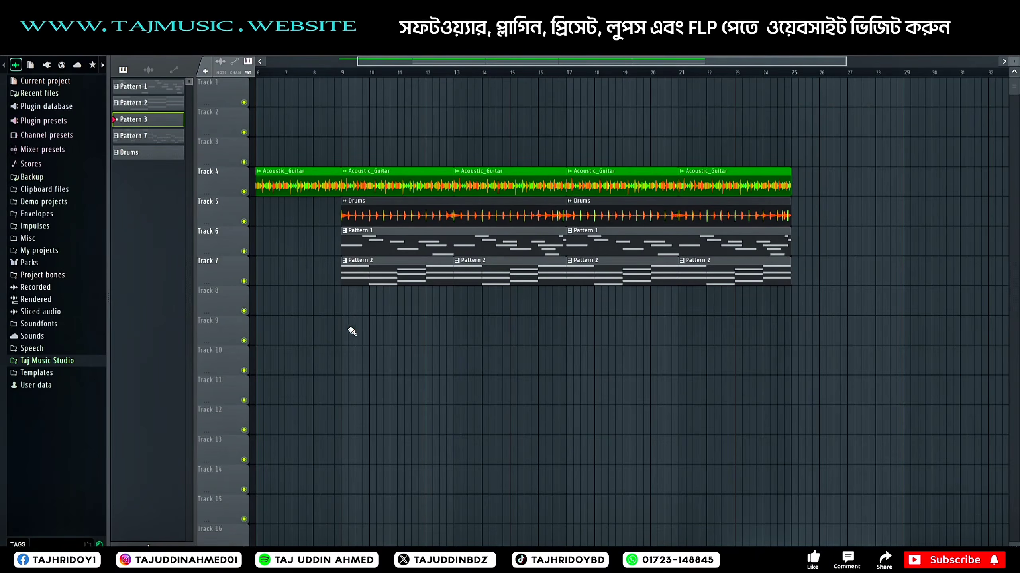
{"action": "left_click", "coordinate": [354, 301]}
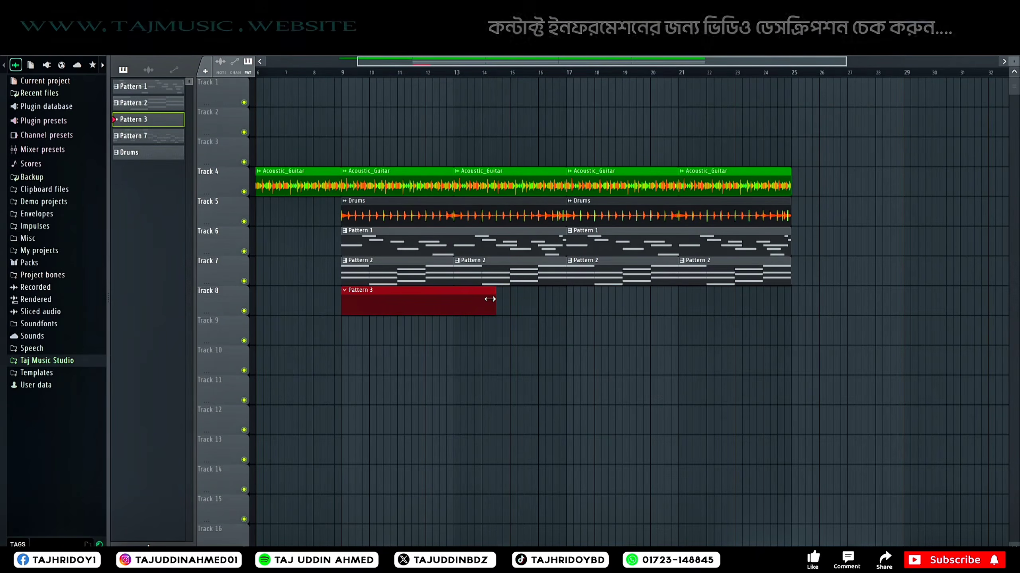
{"action": "left_click_drag", "start_coordinate": [496, 299], "coordinate": [559, 302]}
Step: Open the piano roll of the 5String BopBass Picked channel and close the channel rack
{"action": "double_click", "coordinate": [496, 294]}
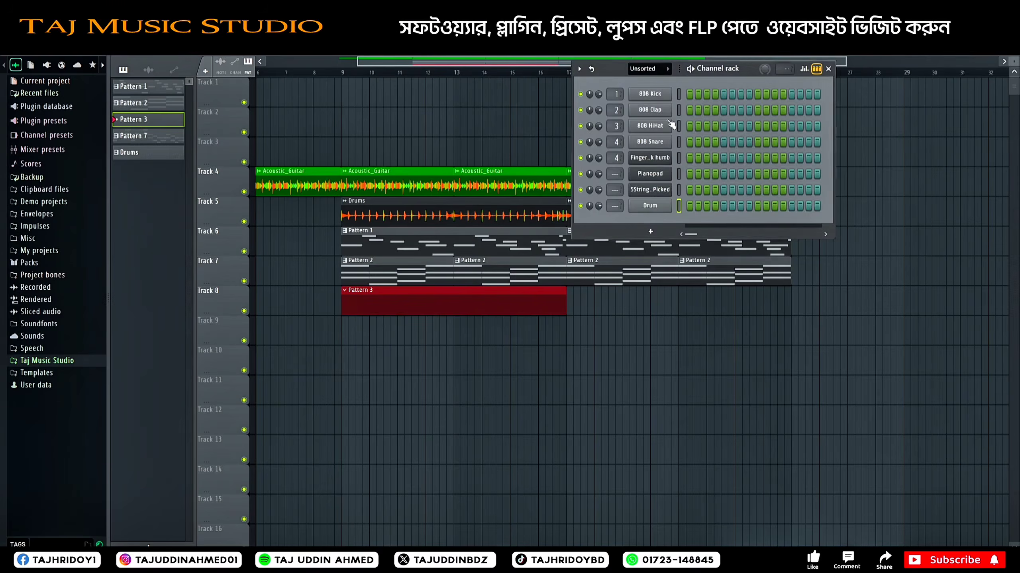
{"action": "right_click", "coordinate": [650, 206]}
{"action": "right_click", "coordinate": [647, 189]}
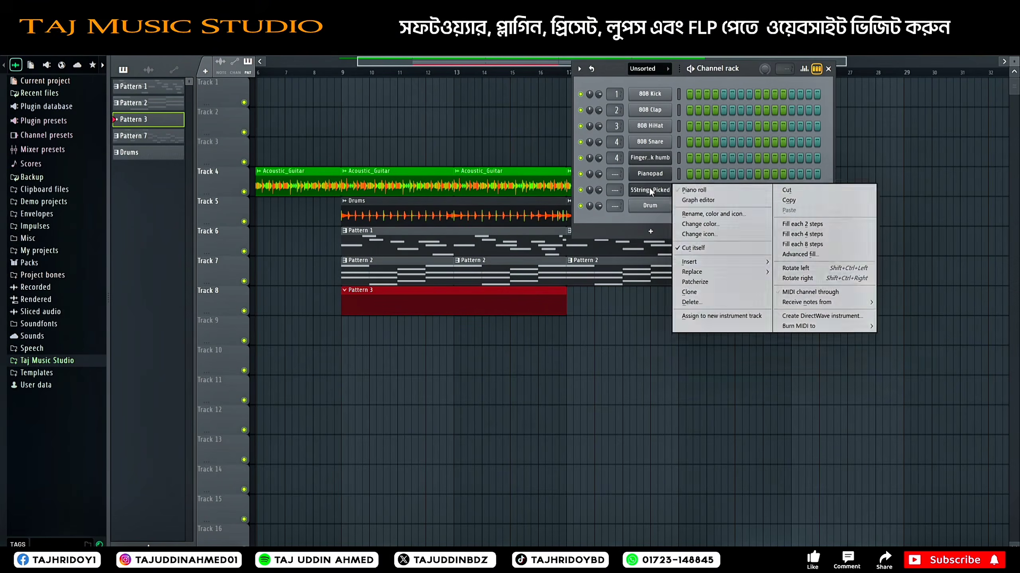
{"action": "left_click", "coordinate": [705, 190]}
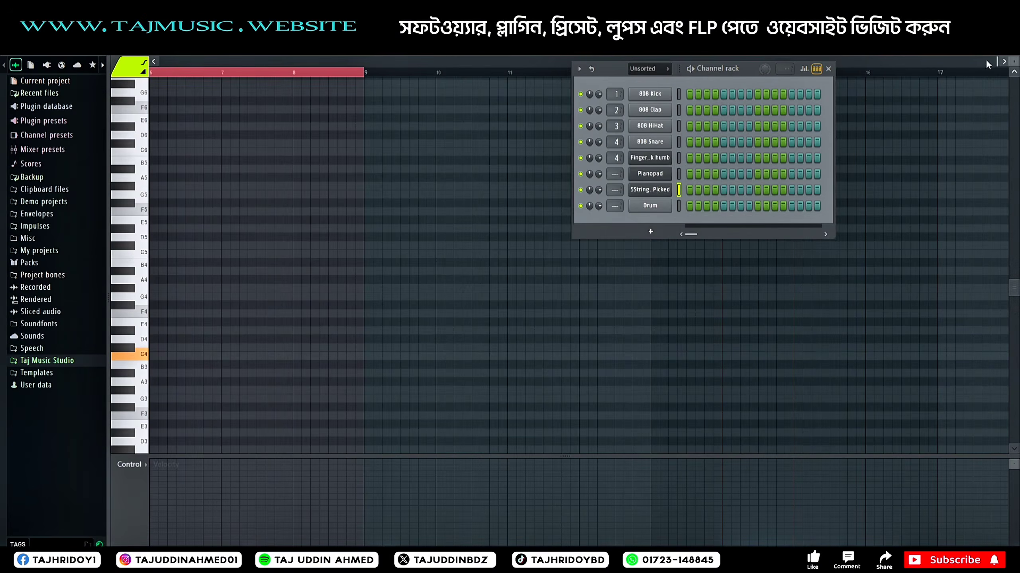
{"action": "left_click", "coordinate": [828, 69]}
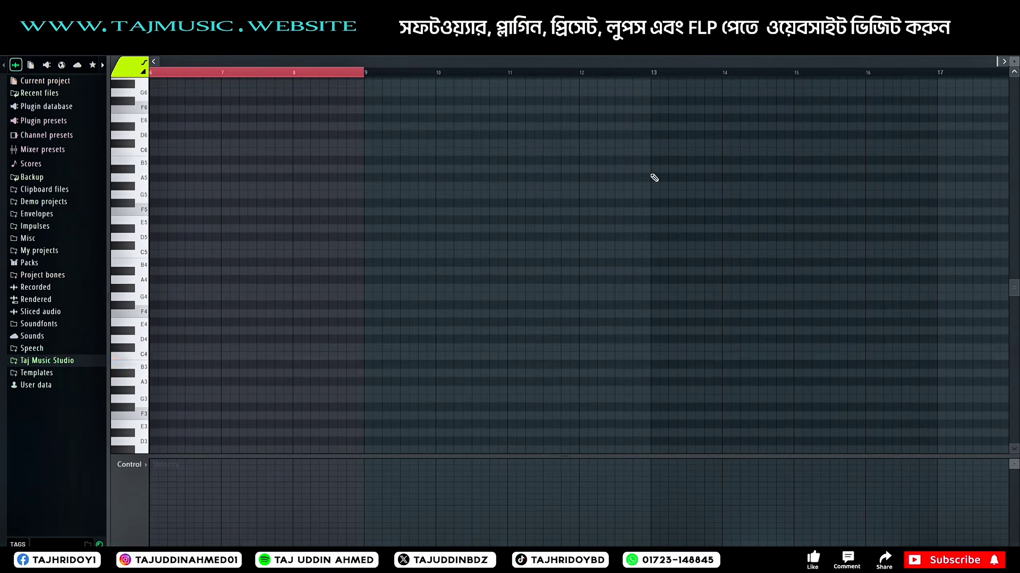
Step: Draw the opening of the bass line with F4 notes in bar 1 and C#4 notes in bar 2
{"action": "left_click", "coordinate": [167, 314]}
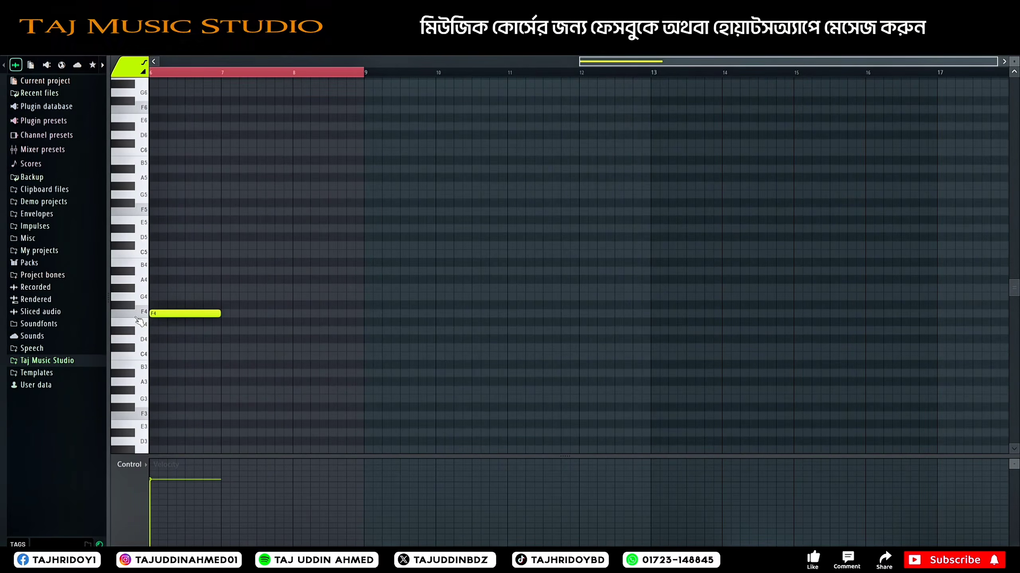
{"action": "left_click_drag", "start_coordinate": [189, 315], "coordinate": [164, 413]}
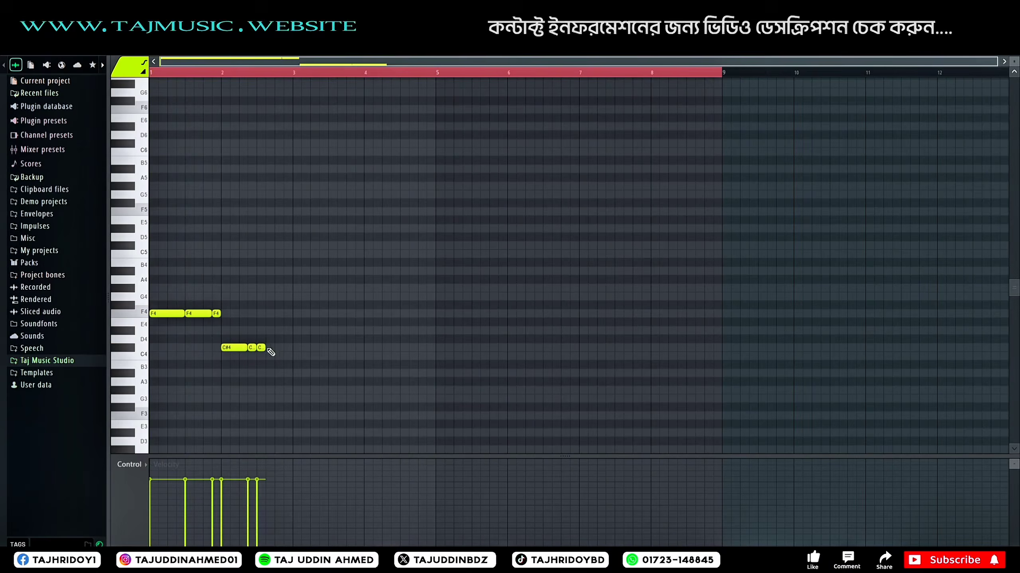
{"action": "left_click", "coordinate": [271, 348]}
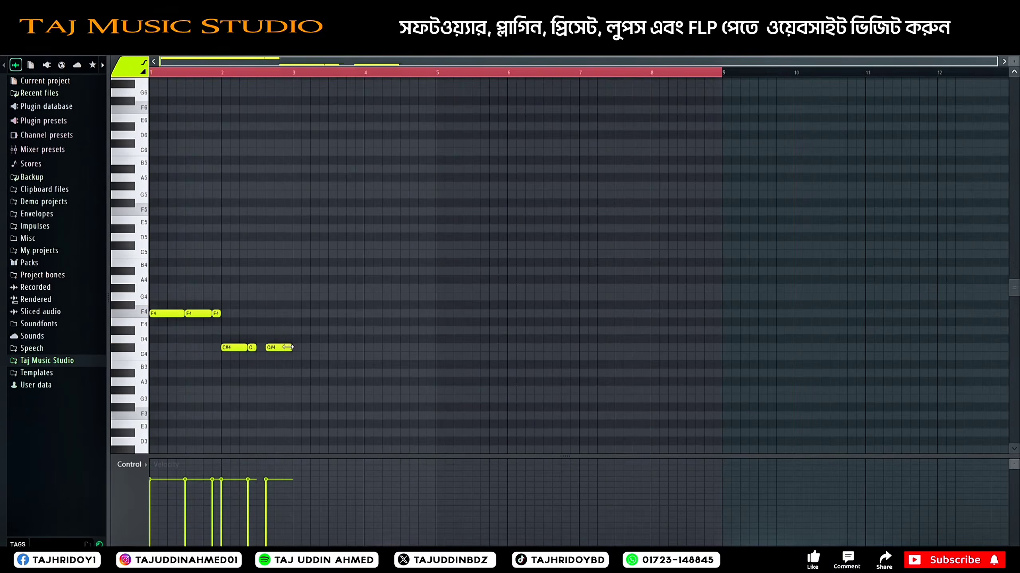
{"action": "key", "text": "space"}
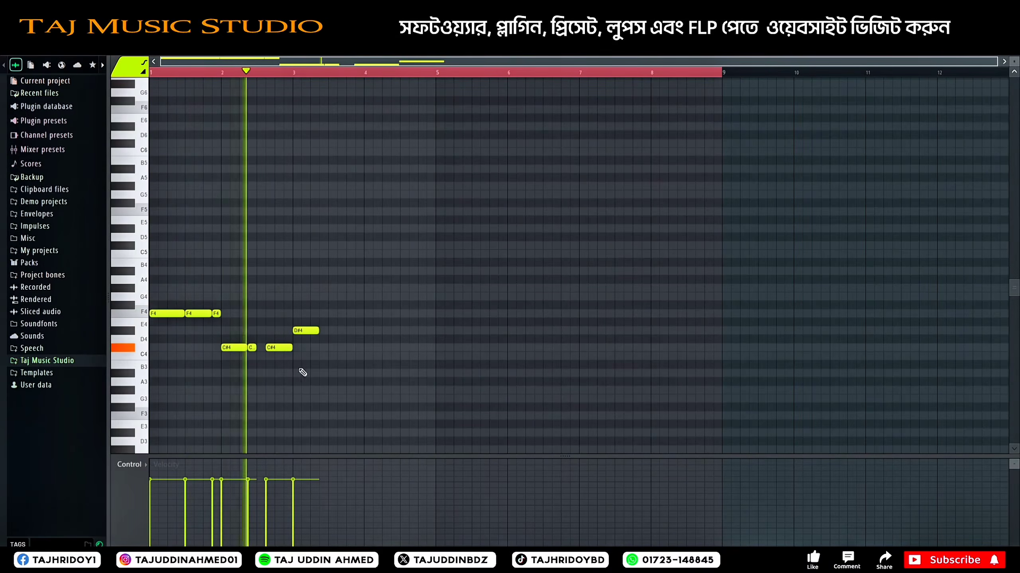
Step: Continue the bass line with D#4 notes in bar 3 and F4 notes in bar 4, ending each bar with a short note
{"action": "left_click", "coordinate": [333, 331]}
{"action": "left_click", "coordinate": [368, 348]}
{"action": "left_click", "coordinate": [404, 348]}
{"action": "key", "text": "space"}
{"action": "key", "text": "space"}
{"action": "right_click", "coordinate": [412, 351]}
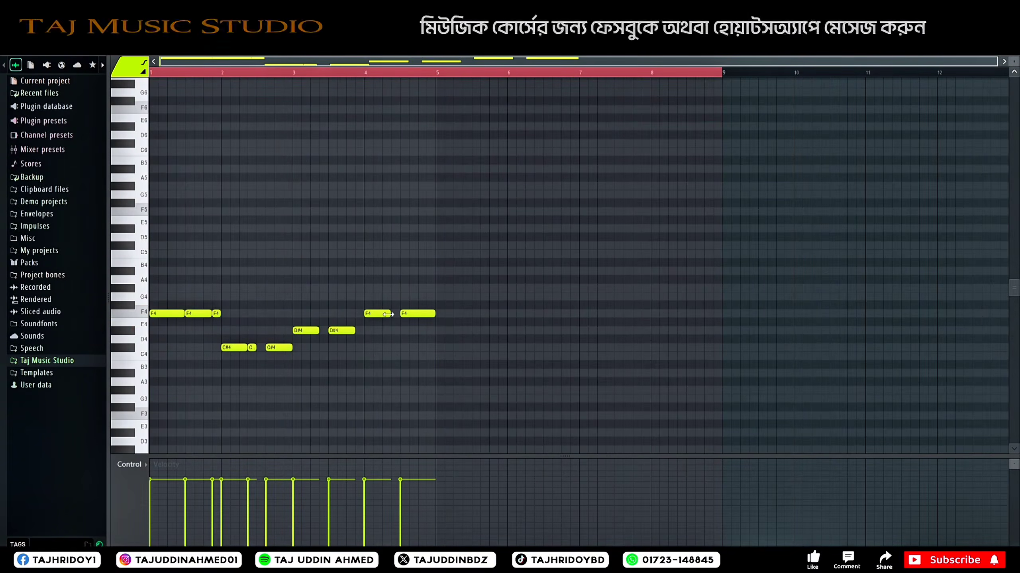
{"action": "left_click", "coordinate": [360, 330]}
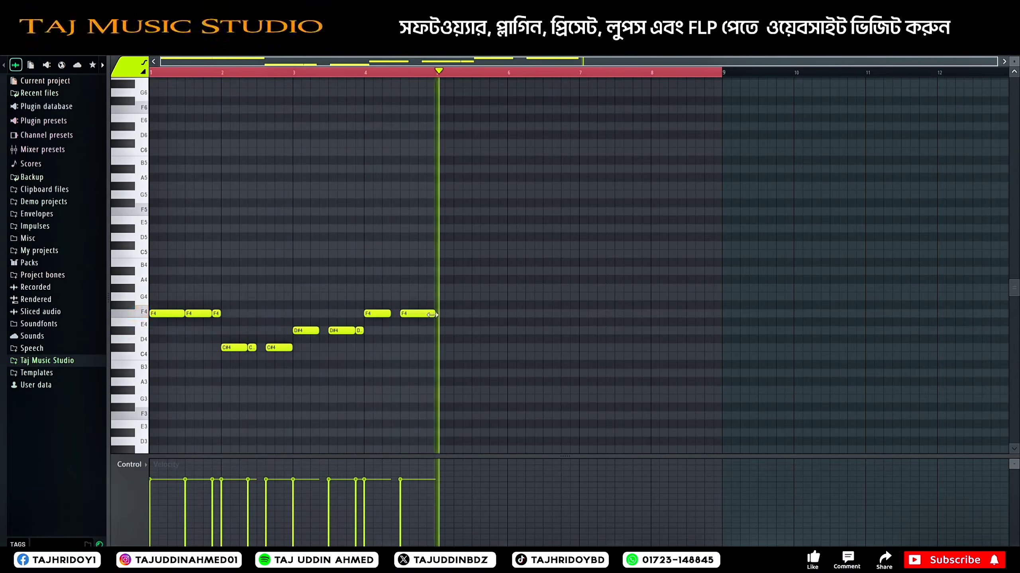
{"action": "key", "text": "space"}
Step: Raise the second note of bar 1 to G4 and its short last note to G#4
{"action": "left_click_drag", "start_coordinate": [216, 313], "coordinate": [199, 297]}
{"action": "key", "text": "space"}
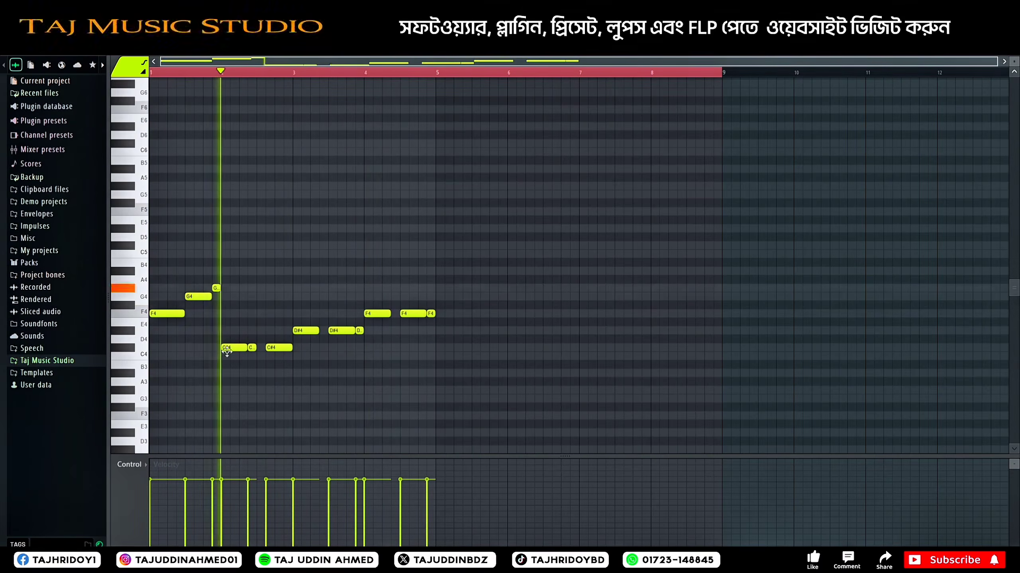
{"action": "key", "text": "space"}
Step: Raise bar 2's last two notes to D#4 and F4, bar 3's second note to F4 and bar 4's second note to G4
{"action": "mouse_move", "coordinate": [275, 347]}
{"action": "left_mouse_down"}
{"action": "mouse_move", "coordinate": [276, 317]}
{"action": "mouse_move", "coordinate": [273, 363]}
{"action": "left_mouse_up"}
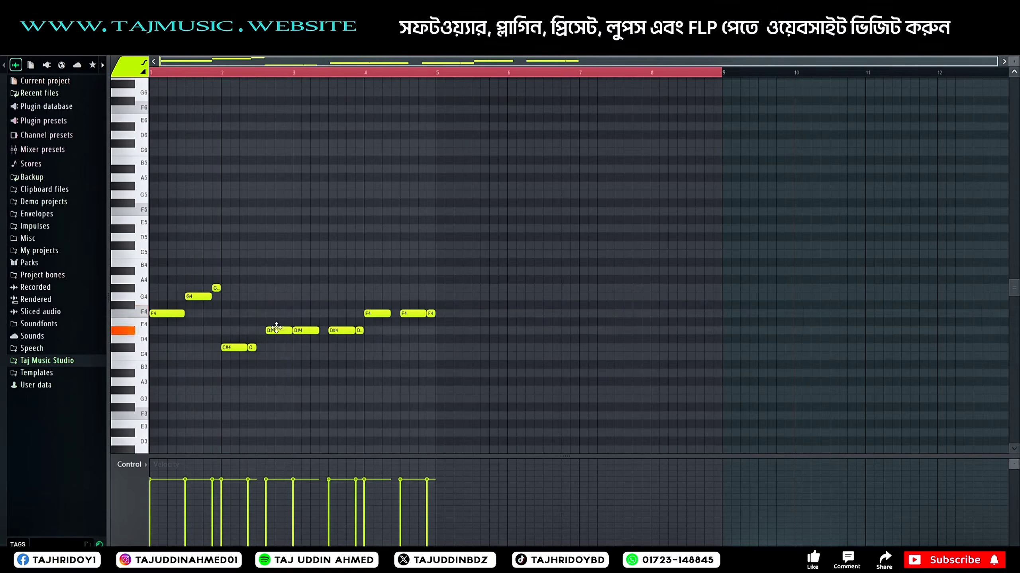
{"action": "key", "text": "space"}
{"action": "key", "text": "space"}
{"action": "key", "text": "space"}
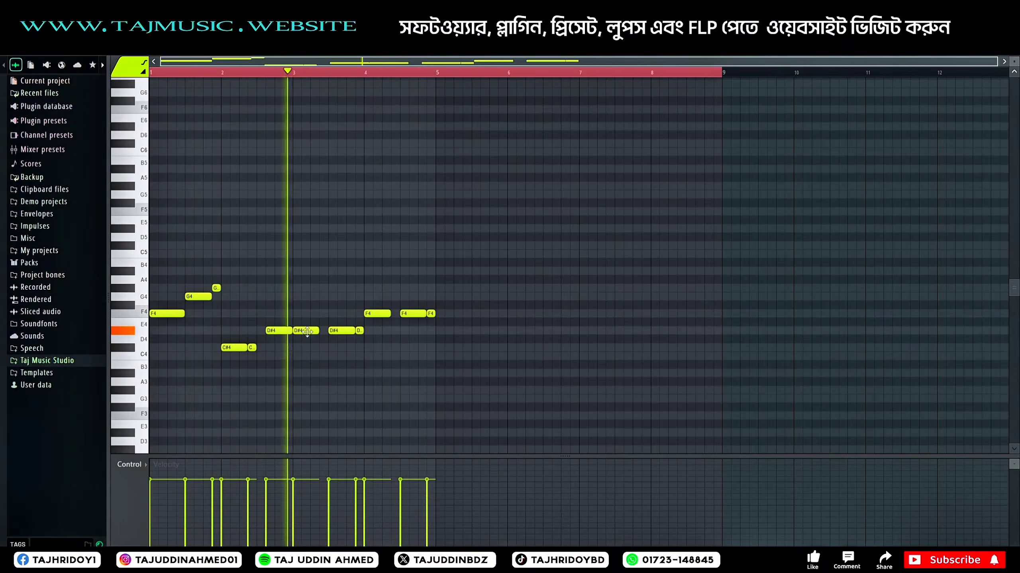
{"action": "key", "text": "space"}
{"action": "left_click_drag", "start_coordinate": [342, 330], "coordinate": [341, 314]}
{"action": "left_click_drag", "start_coordinate": [278, 331], "coordinate": [278, 314]}
{"action": "key", "text": "space"}
{"action": "left_click_drag", "start_coordinate": [252, 348], "coordinate": [252, 331]}
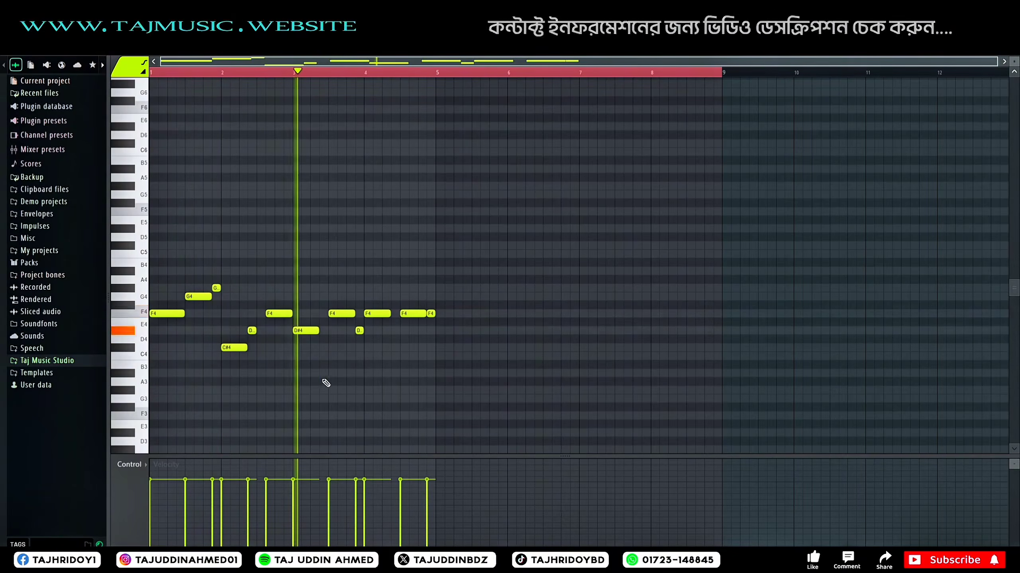
{"action": "key", "text": "space"}
{"action": "left_click_drag", "start_coordinate": [412, 314], "coordinate": [412, 297]}
{"action": "key", "text": "space"}
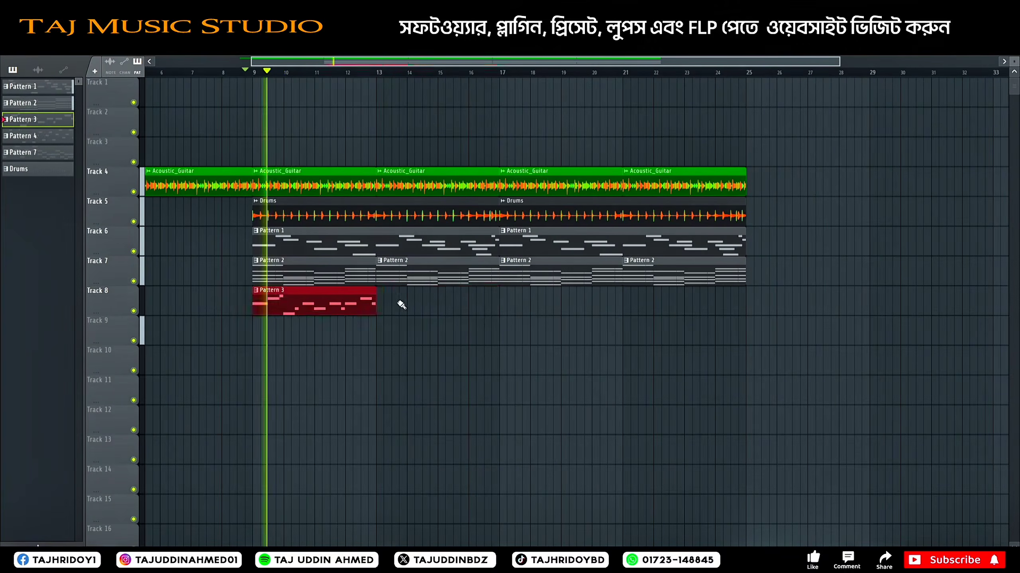
Step: Duplicate the Pattern 3 clip on Track 8 until it repeats from bar 13 through to bar 25
{"action": "left_click_drag", "start_coordinate": [287, 300], "coordinate": [419, 300]}
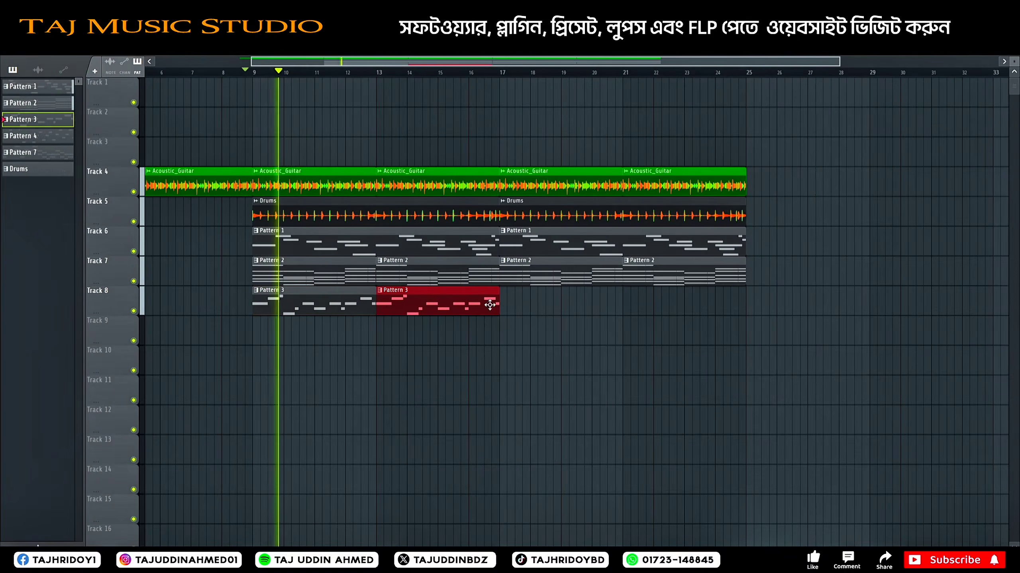
{"action": "key", "text": "ctrl+b"}
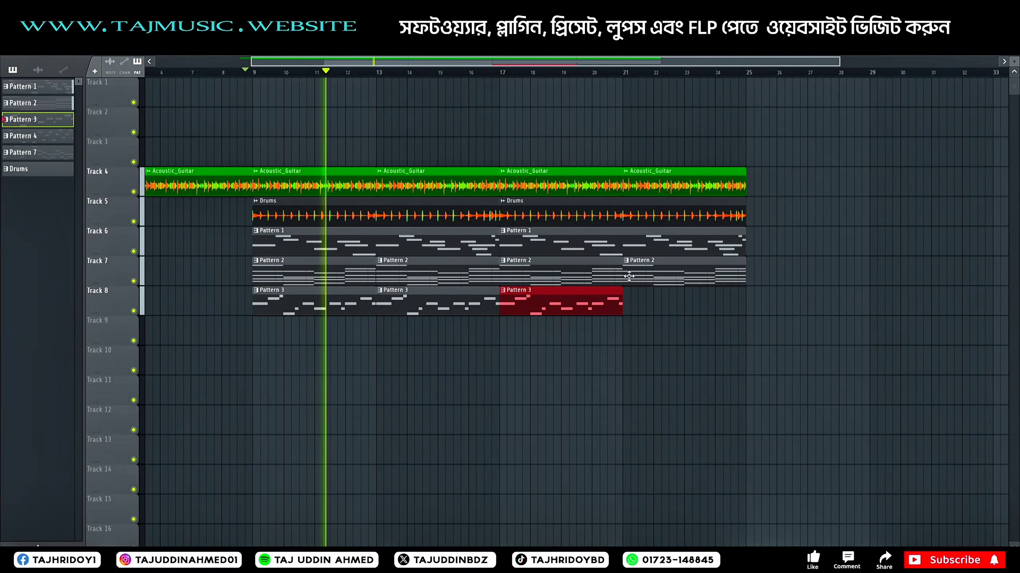
{"action": "key", "text": "ctrl+b"}
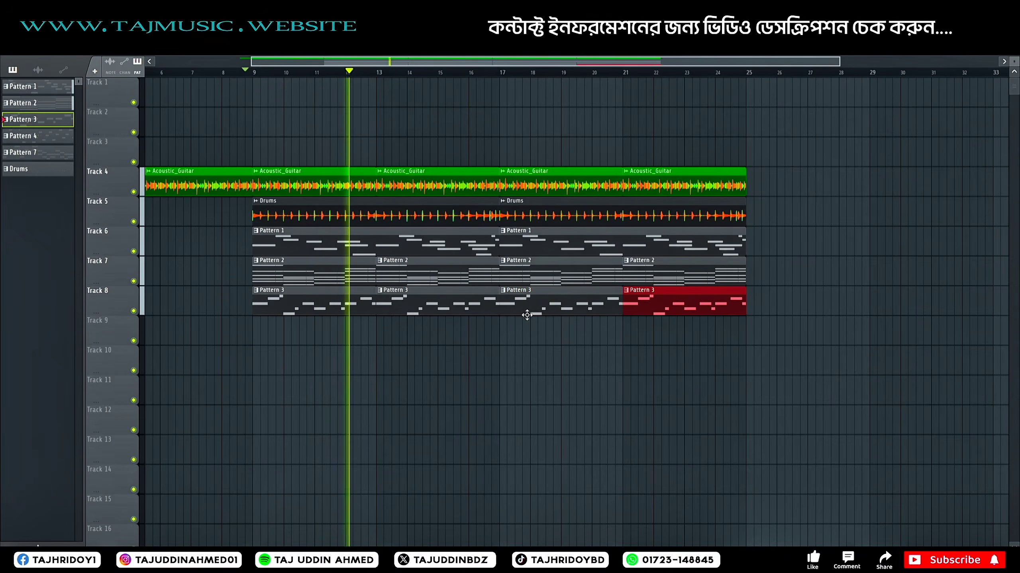
{"action": "left_click", "coordinate": [457, 302]}
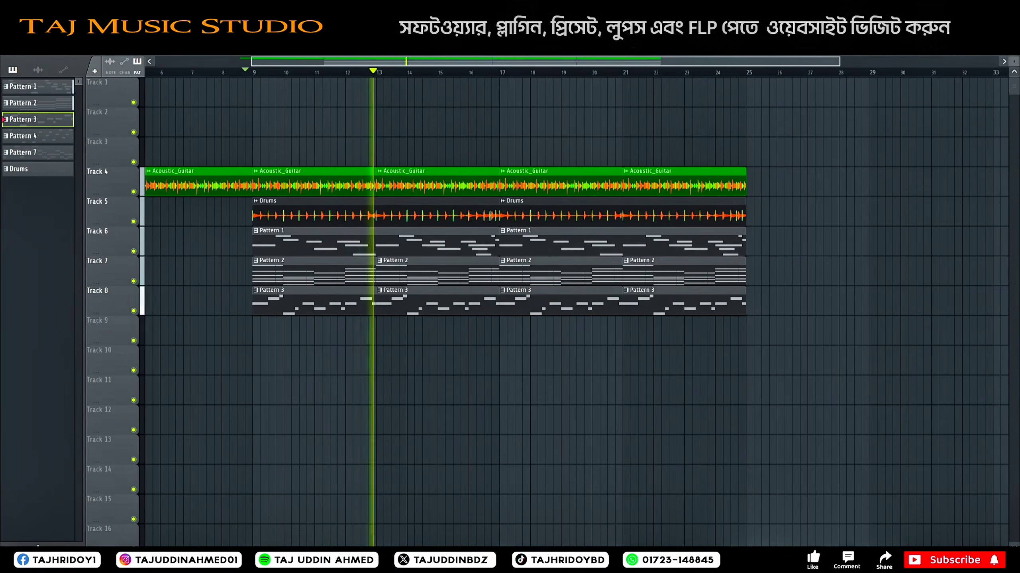
Step: Route the 5String BopBass Picked channel to mixer insert 10 and load Fruity Parametric EQ 2 in its first effect slot
{"action": "key", "text": "F9"}
{"action": "left_click", "coordinate": [640, 184]}
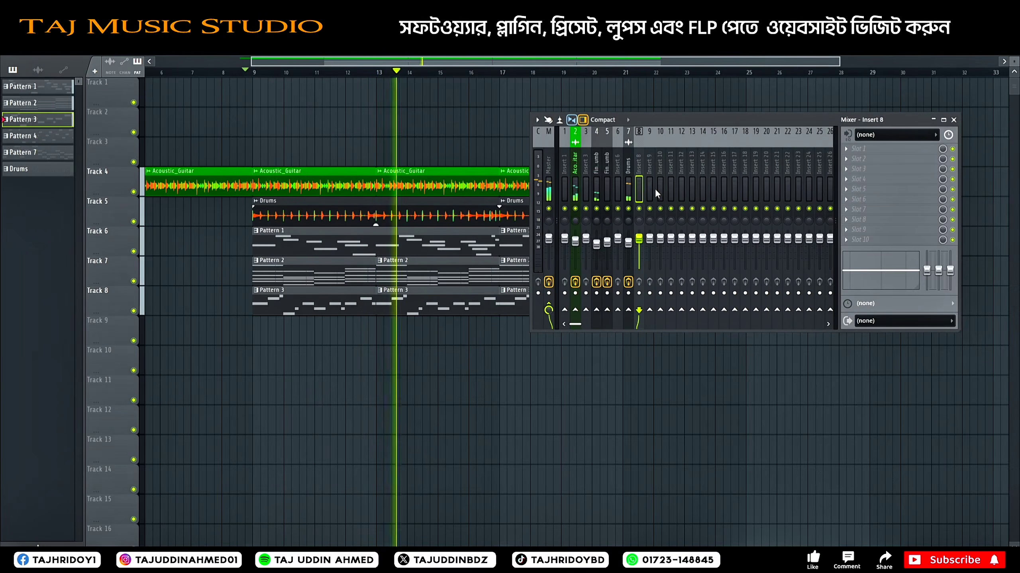
{"action": "left_click", "coordinate": [656, 188]}
{"action": "key", "text": "ctrl+l"}
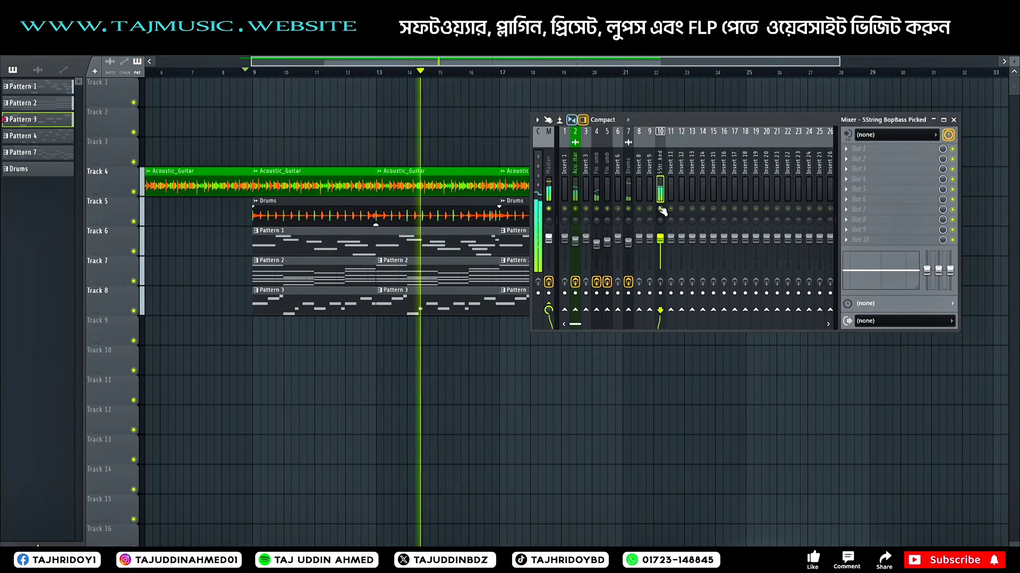
{"action": "left_click", "coordinate": [859, 148]}
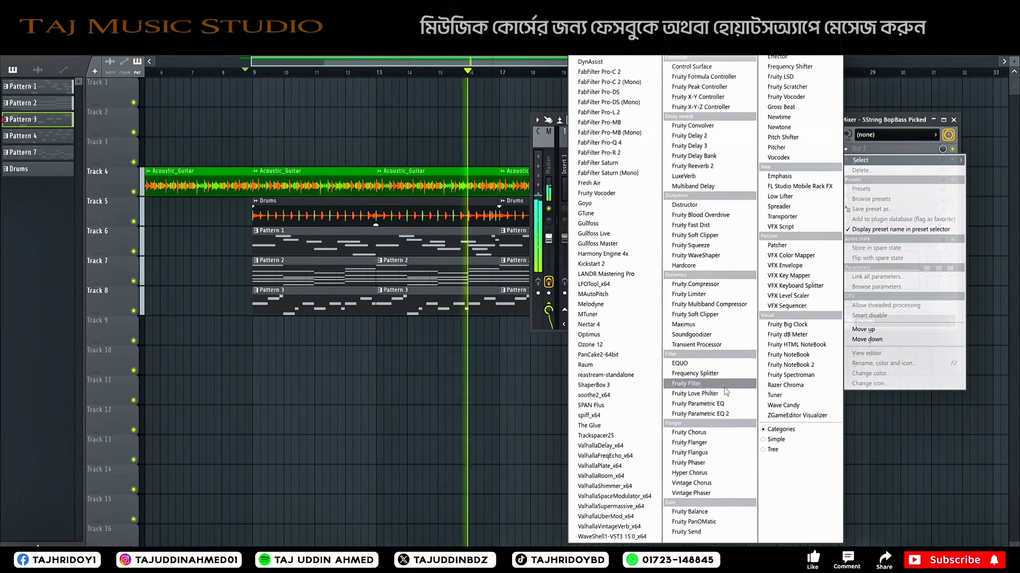
{"action": "left_click", "coordinate": [699, 413]}
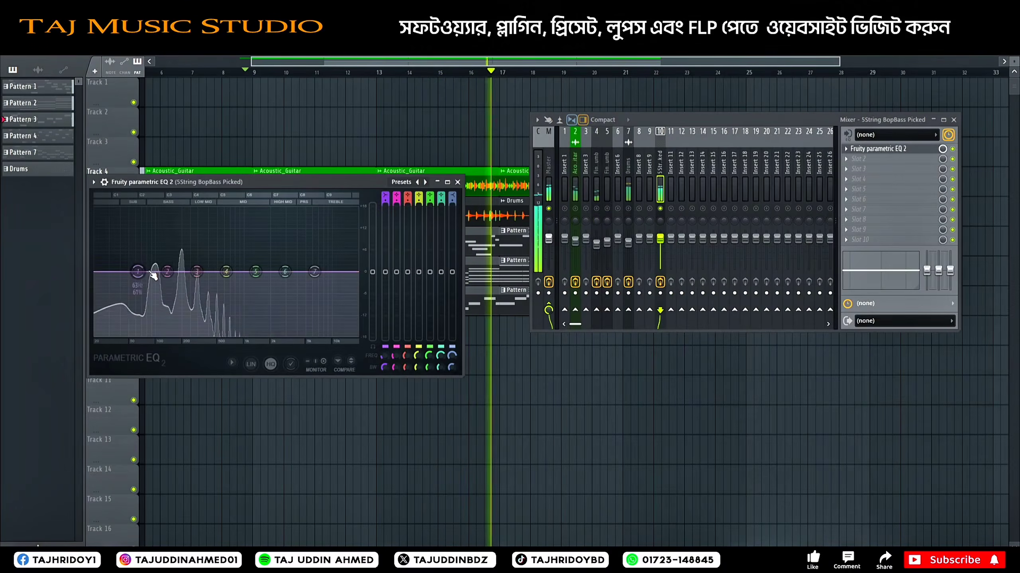
Step: Cut the bass with EQ band 3 deeply at the low-mid edge and band 2 just below it, then close the EQ
{"action": "left_click_drag", "start_coordinate": [185, 281], "coordinate": [181, 308]}
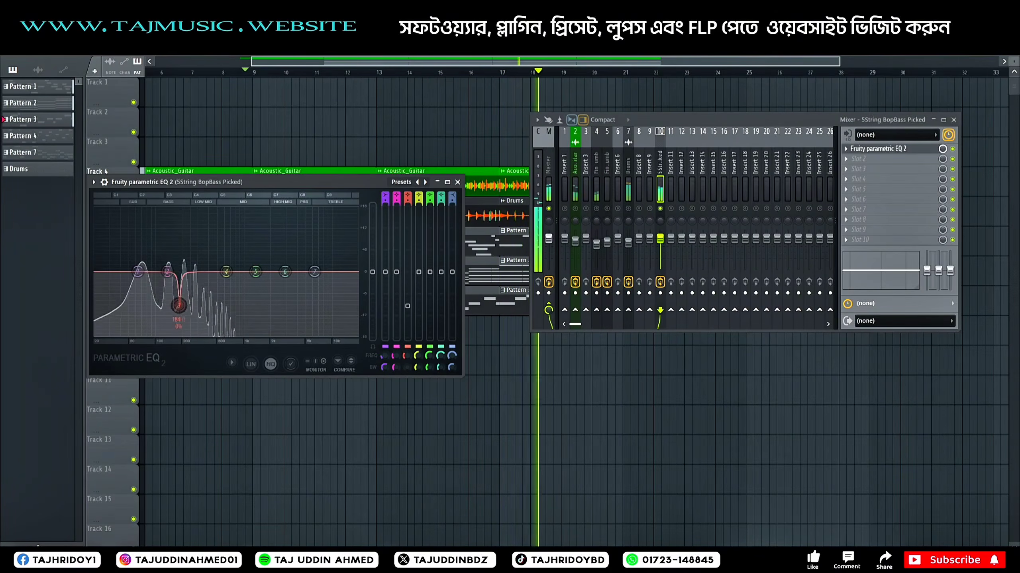
{"action": "left_click_drag", "start_coordinate": [178, 314], "coordinate": [196, 329]}
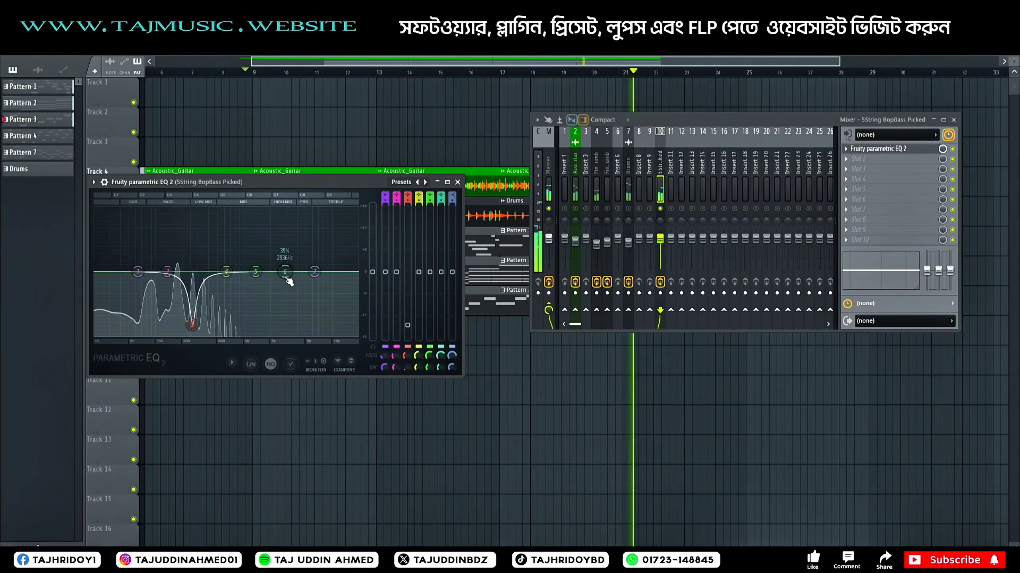
{"action": "left_click", "coordinate": [314, 273]}
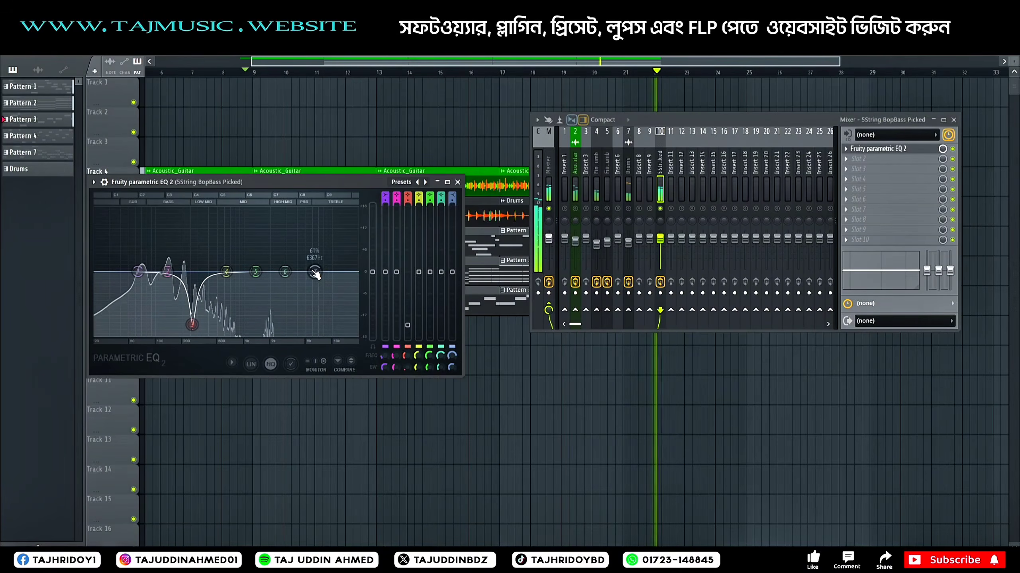
{"action": "left_click_drag", "start_coordinate": [168, 273], "coordinate": [178, 317]}
{"action": "scroll", "coordinate": [175, 298], "scroll_direction": "up", "scroll_amount": 3}
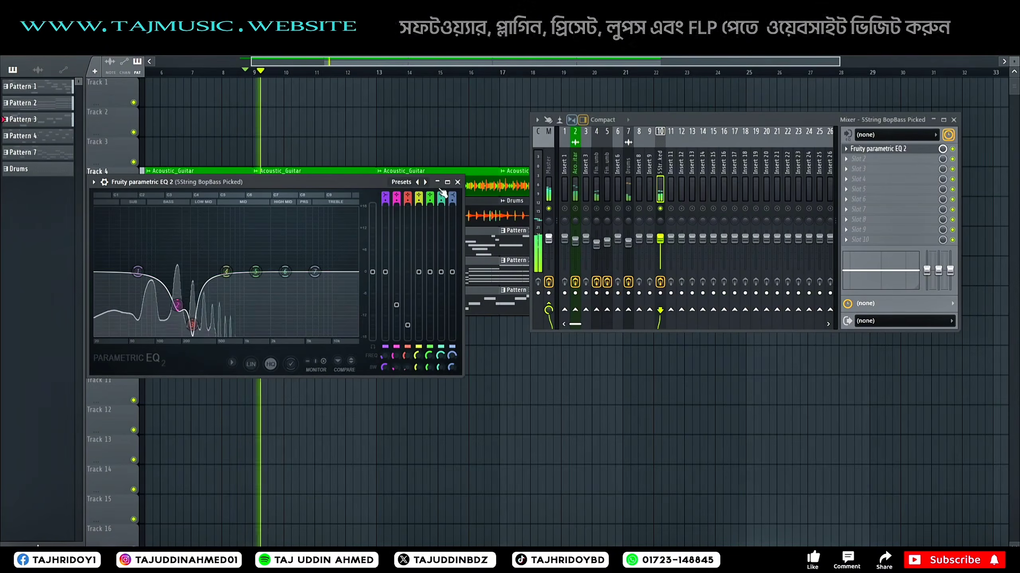
{"action": "left_click", "coordinate": [457, 182]}
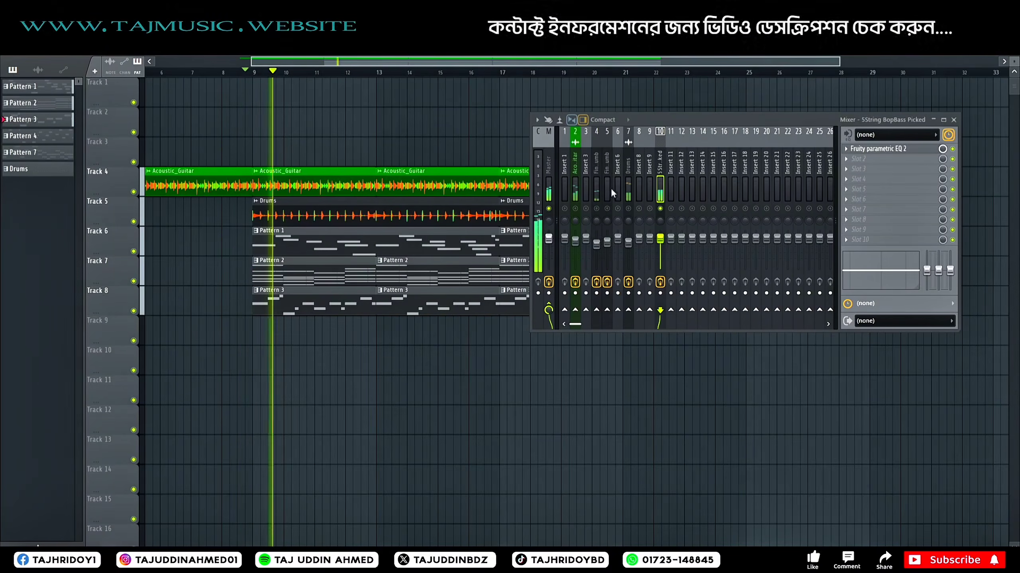
Step: Load Fruity Blood Overdrive in the bass insert's second effect slot, adjust one of its knobs slightly and close the plugin
{"action": "left_click", "coordinate": [867, 158]}
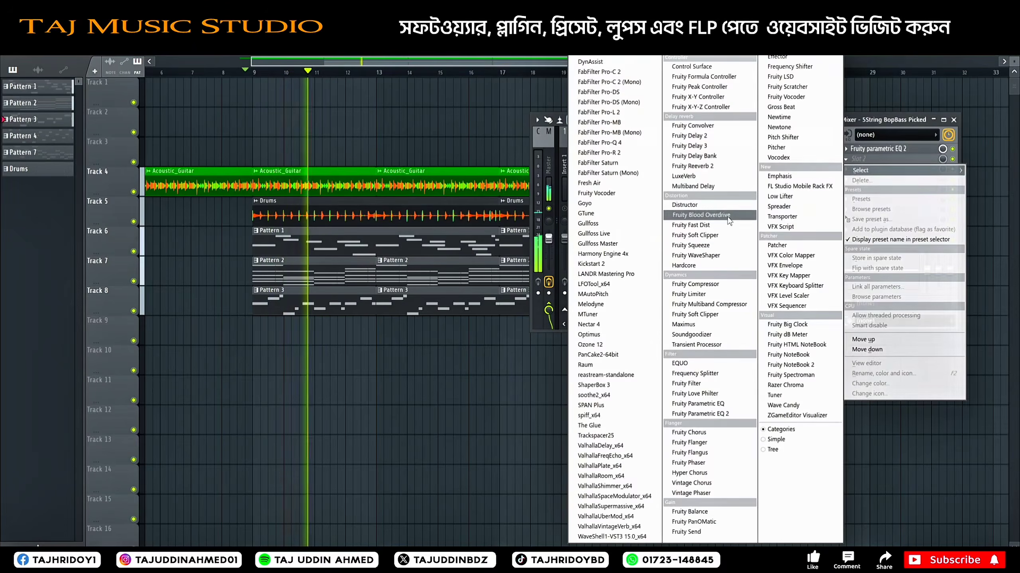
{"action": "left_click", "coordinate": [747, 215]}
{"action": "left_click_drag", "start_coordinate": [213, 249], "coordinate": [213, 240]}
{"action": "left_click", "coordinate": [323, 196]}
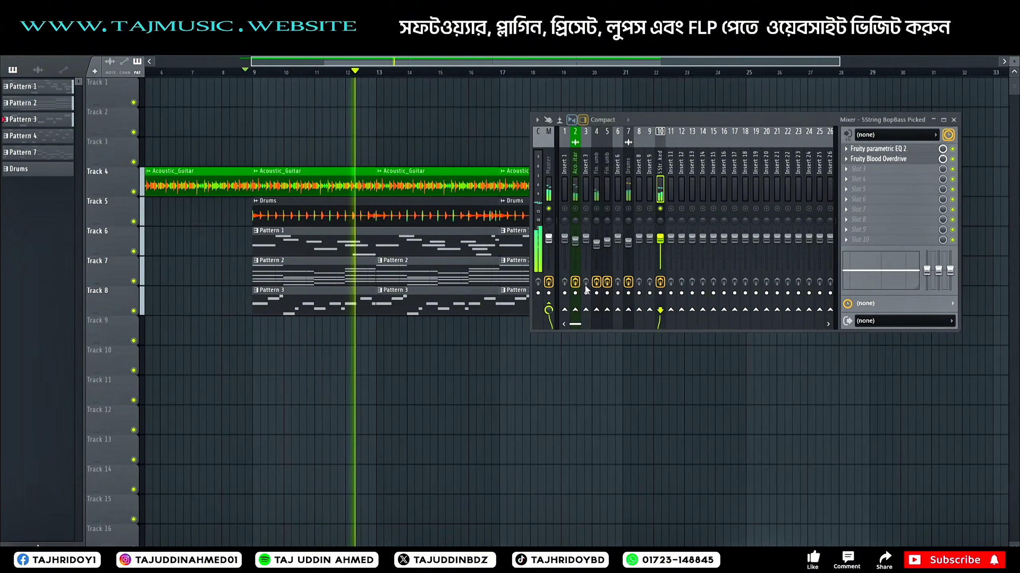
Step: Take the bass insert out of solo, lower its fader slightly and close the mixer
{"action": "right_click", "coordinate": [660, 209]}
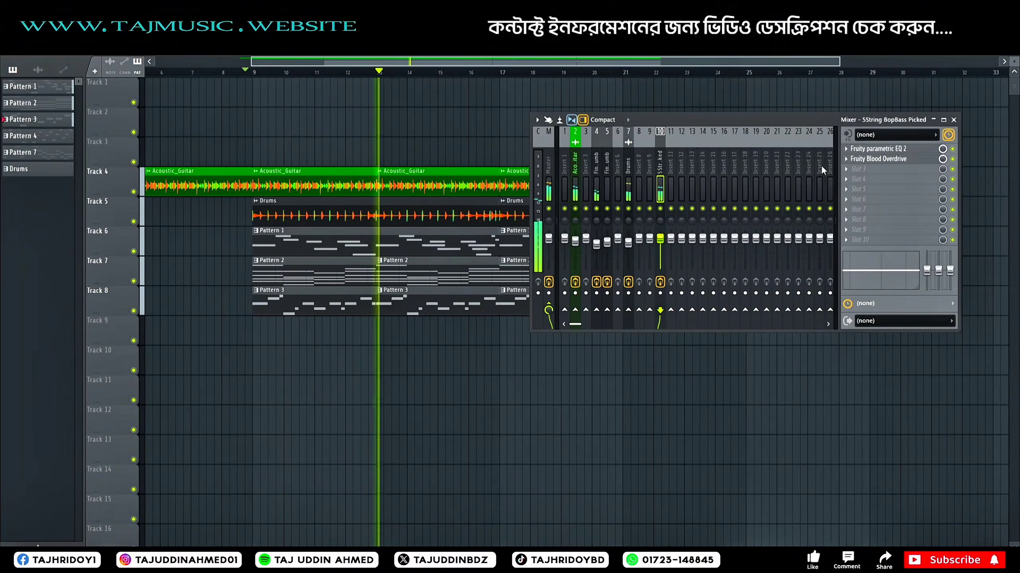
{"action": "left_click_drag", "start_coordinate": [660, 239], "coordinate": [660, 247]}
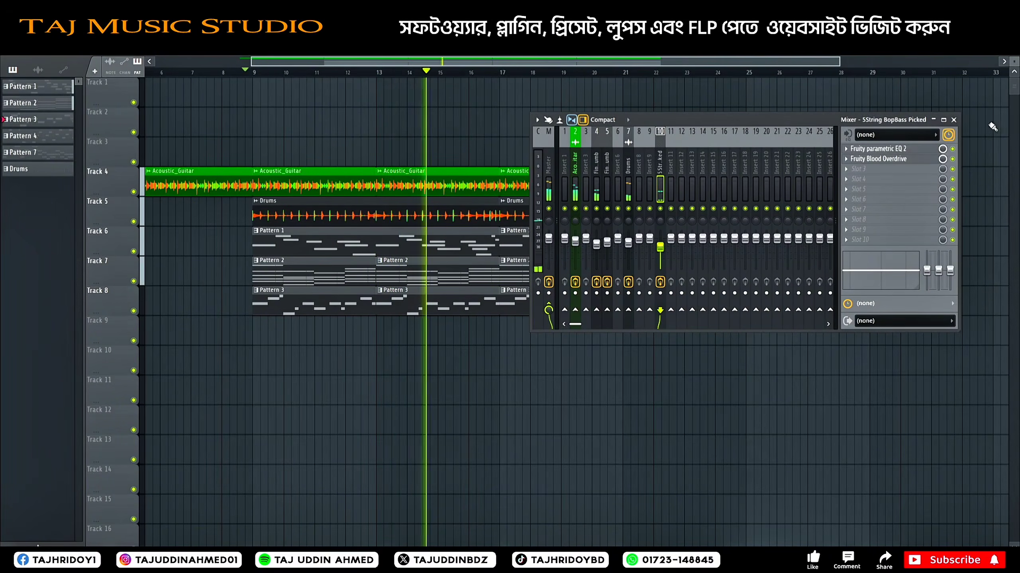
{"action": "left_click", "coordinate": [954, 120]}
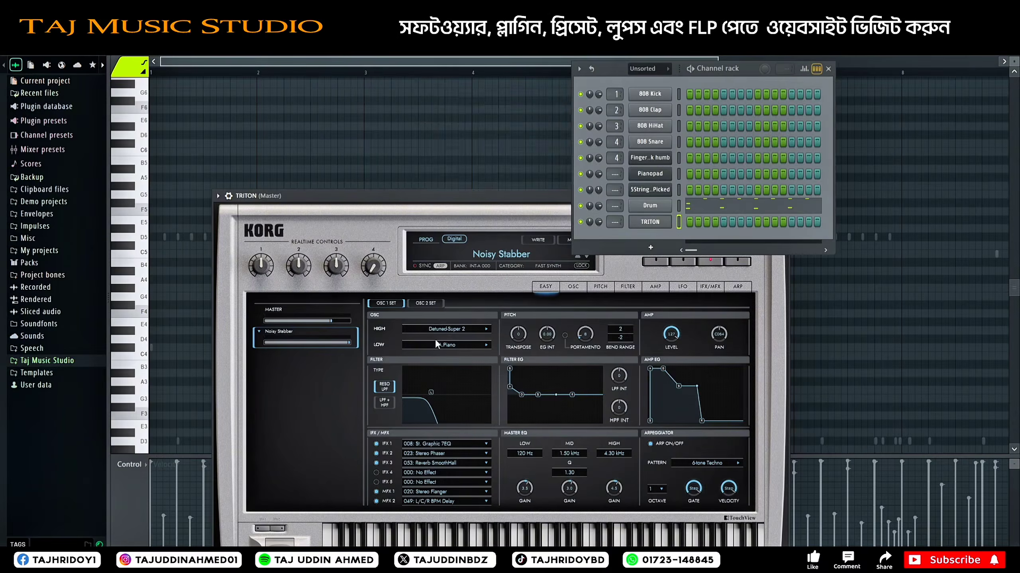
Step: Open the TRITON program browser and audition Organ and Keyboard programs, including Sweeping EP and Sticky Rez Clav
{"action": "left_click_drag", "start_coordinate": [482, 199], "coordinate": [403, 100]}
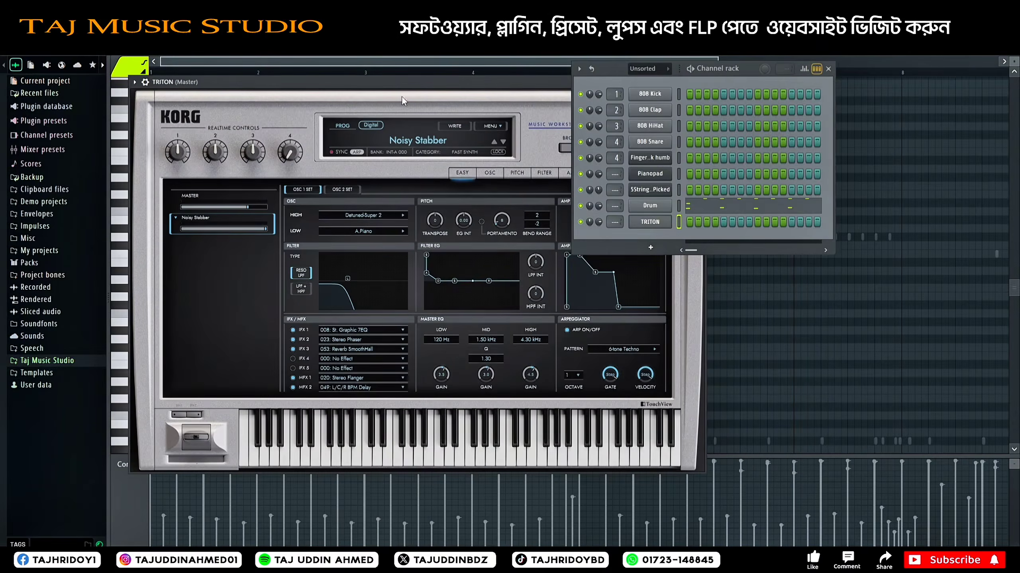
{"action": "left_click", "coordinate": [418, 140]}
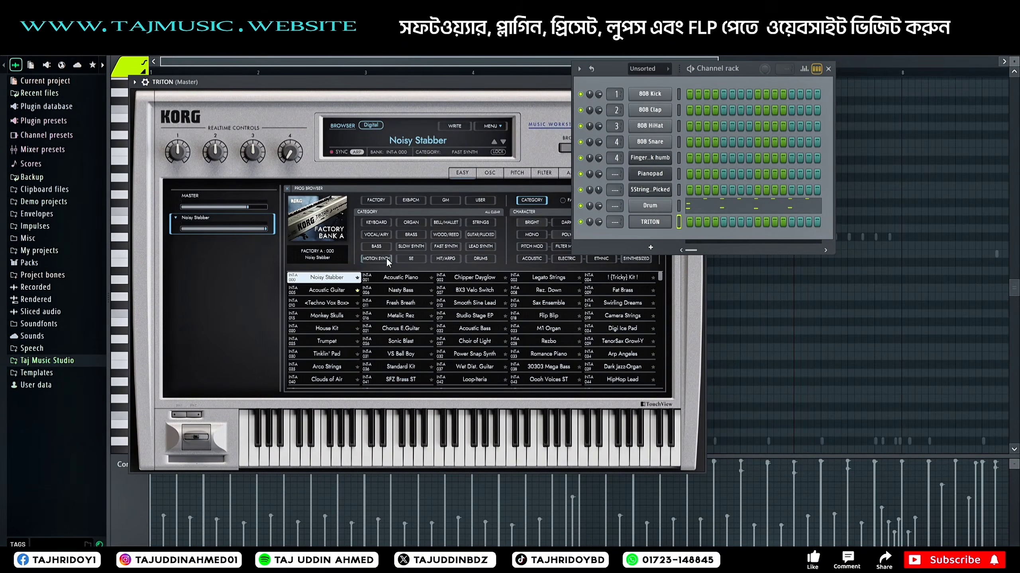
{"action": "left_click", "coordinate": [411, 223]}
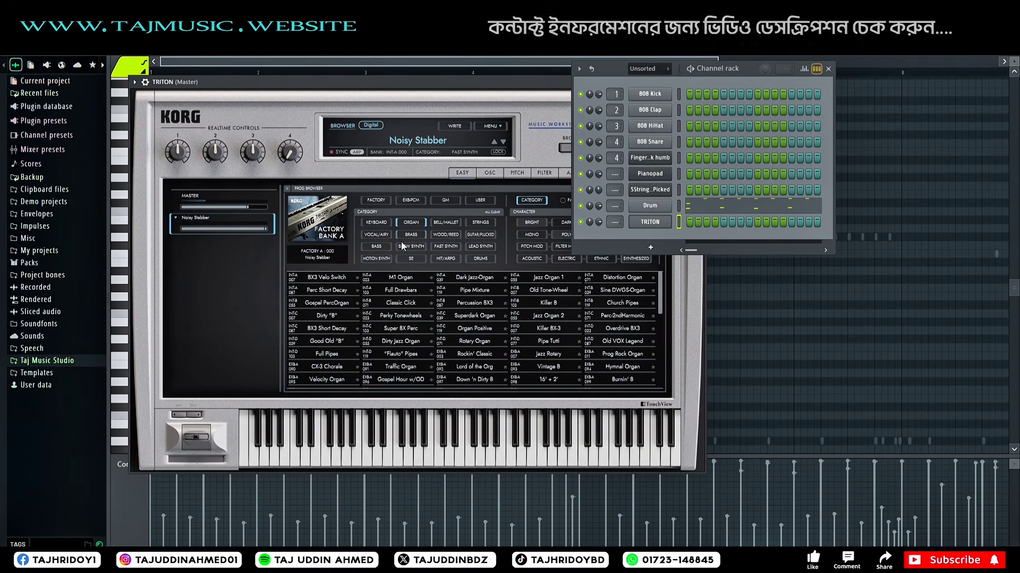
{"action": "left_click", "coordinate": [319, 291]}
{"action": "left_click", "coordinate": [376, 222]}
{"action": "left_click", "coordinate": [327, 303]}
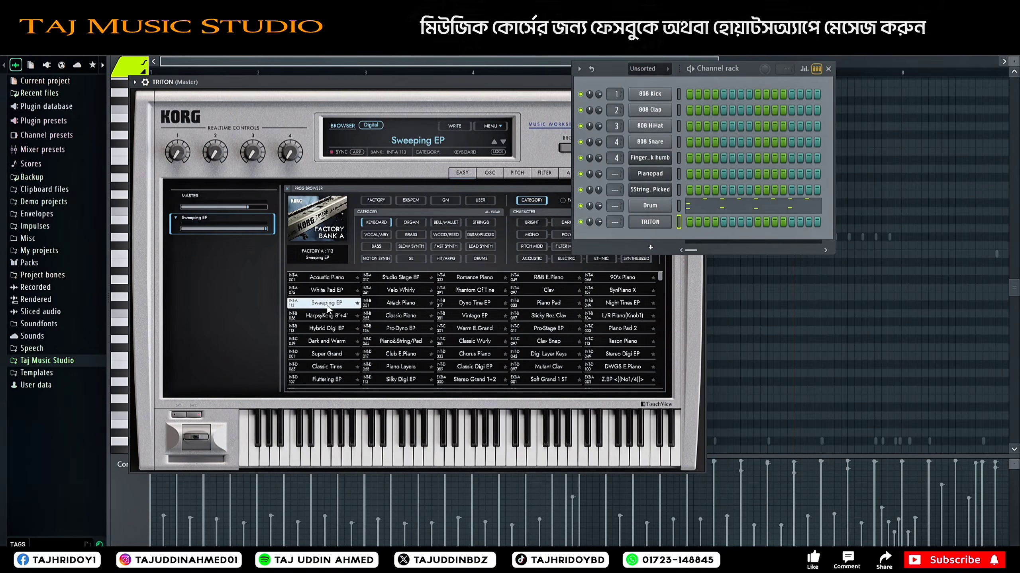
{"action": "left_click", "coordinate": [400, 316]}
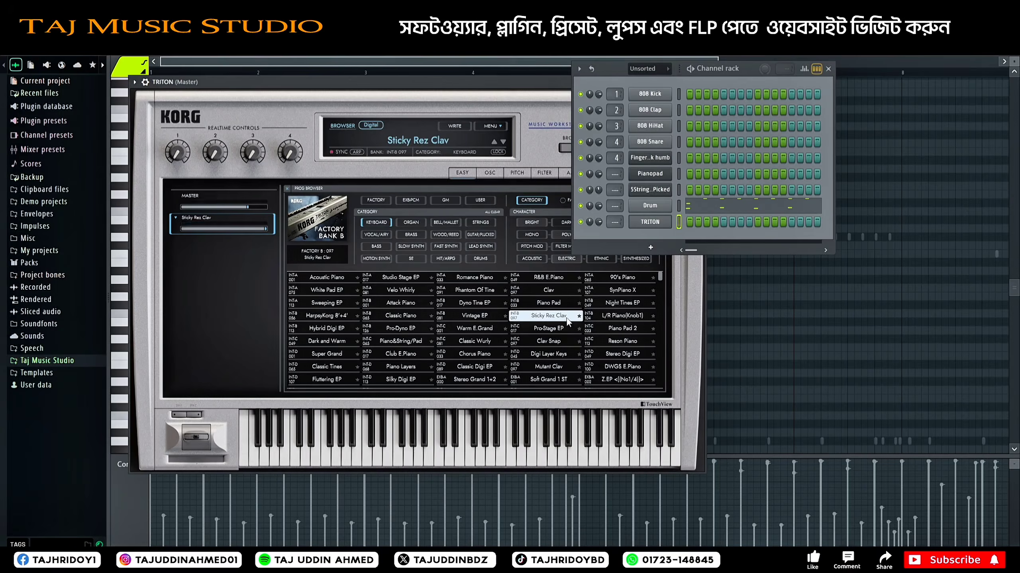
{"action": "left_click", "coordinate": [478, 342]}
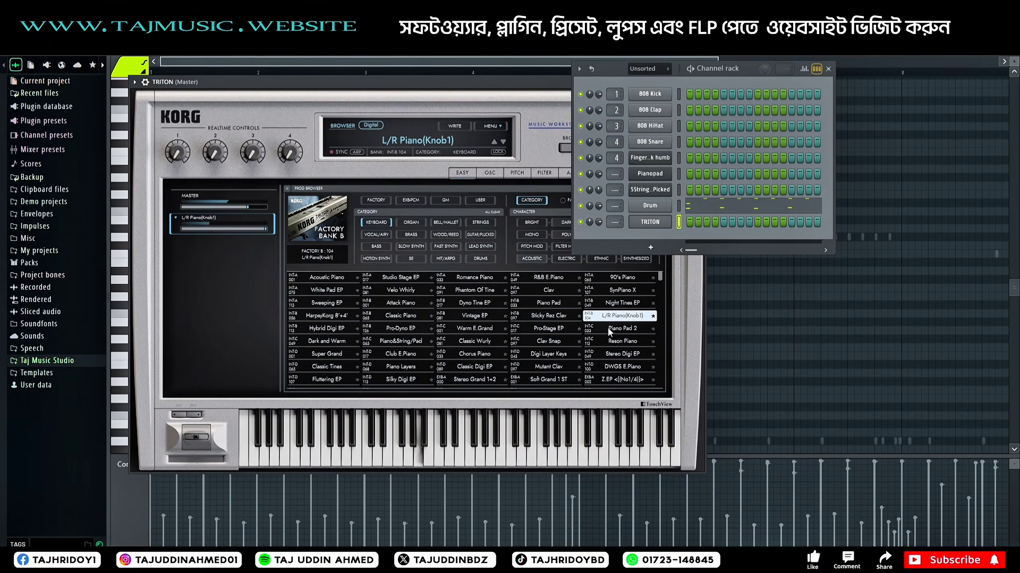
Step: Audition Hit/Arpg programs such as Auto Groove, Motion Raver and The Avenger, select Split/GuitarHits, and close TRITON
{"action": "left_click", "coordinate": [446, 258]}
{"action": "left_click", "coordinate": [475, 316]}
{"action": "left_click", "coordinate": [401, 316]}
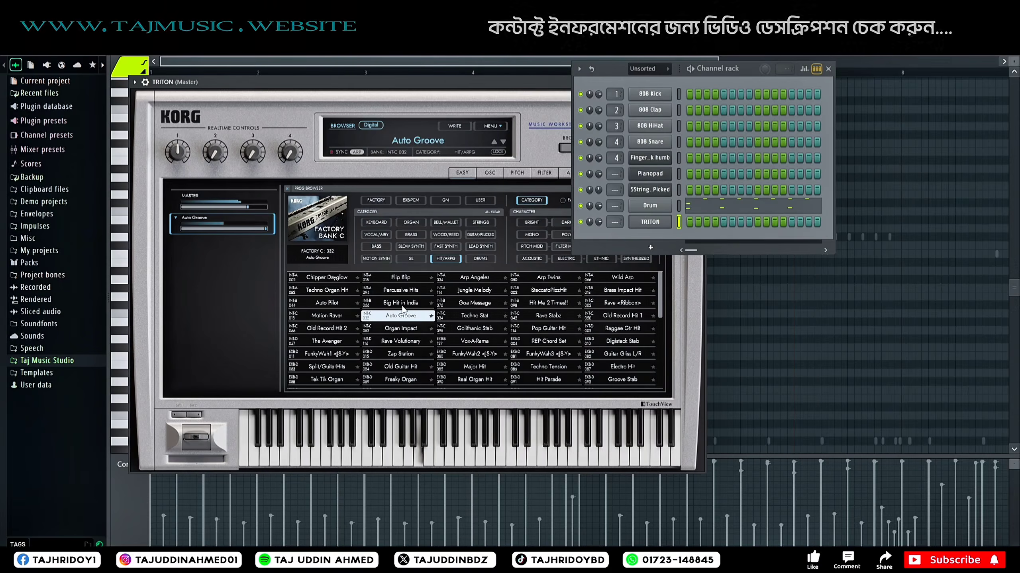
{"action": "left_click", "coordinate": [402, 304]}
{"action": "left_click", "coordinate": [326, 303]}
{"action": "left_click", "coordinate": [321, 316]}
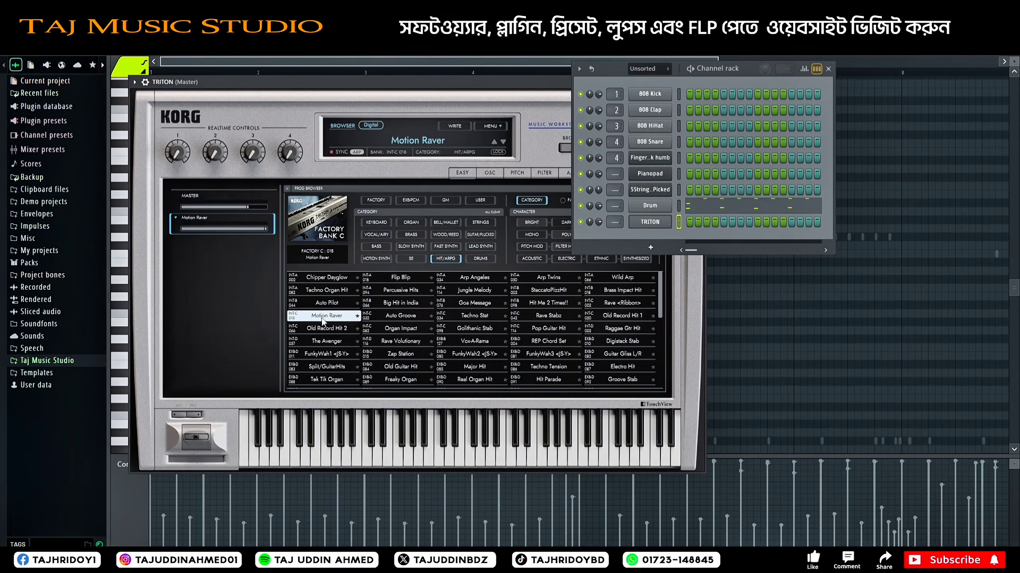
{"action": "left_click", "coordinate": [327, 329]}
{"action": "left_click", "coordinate": [327, 342]}
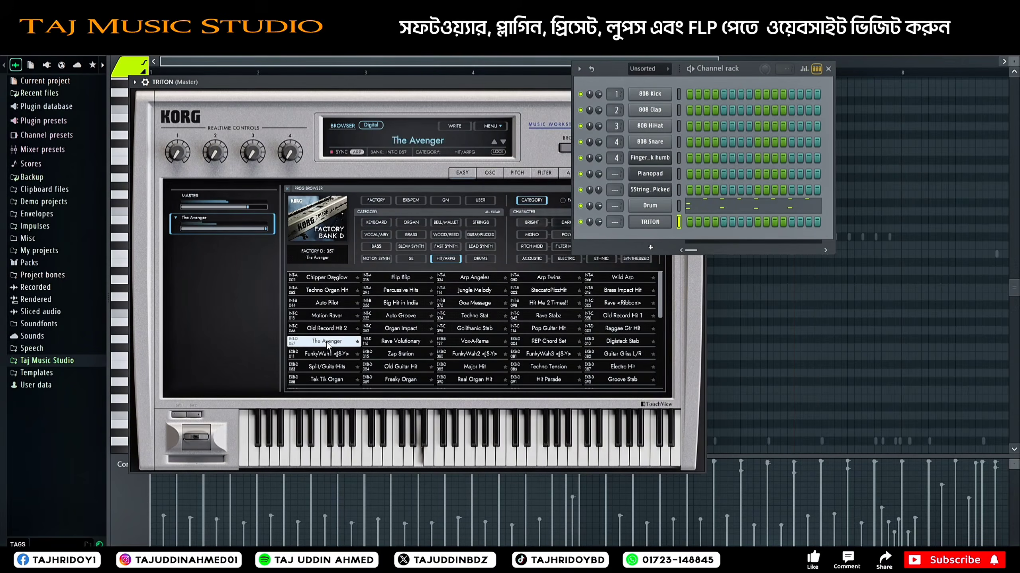
{"action": "left_click", "coordinate": [313, 354]}
{"action": "left_click", "coordinate": [317, 367]}
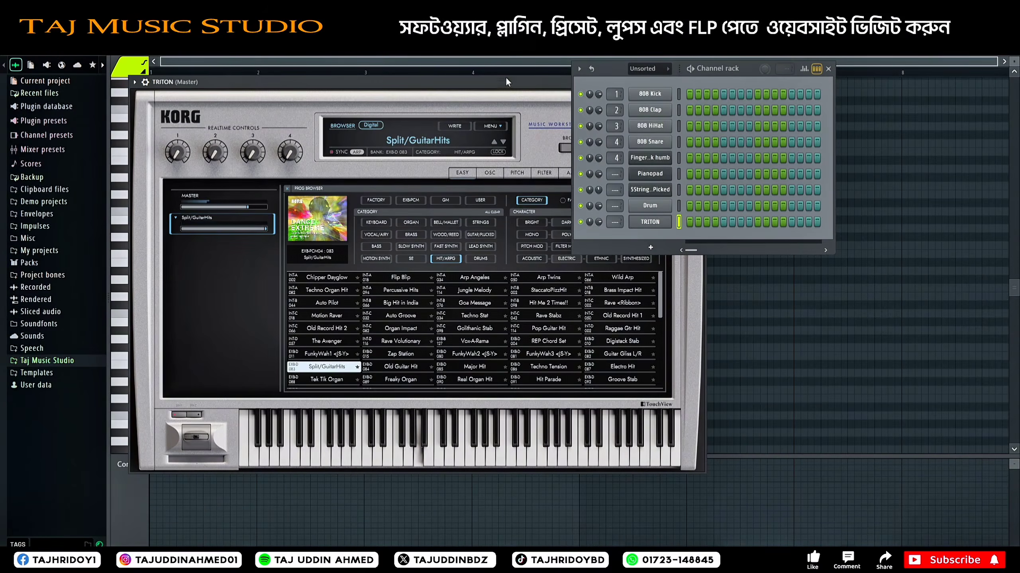
{"action": "left_click_drag", "start_coordinate": [506, 82], "coordinate": [321, 151]}
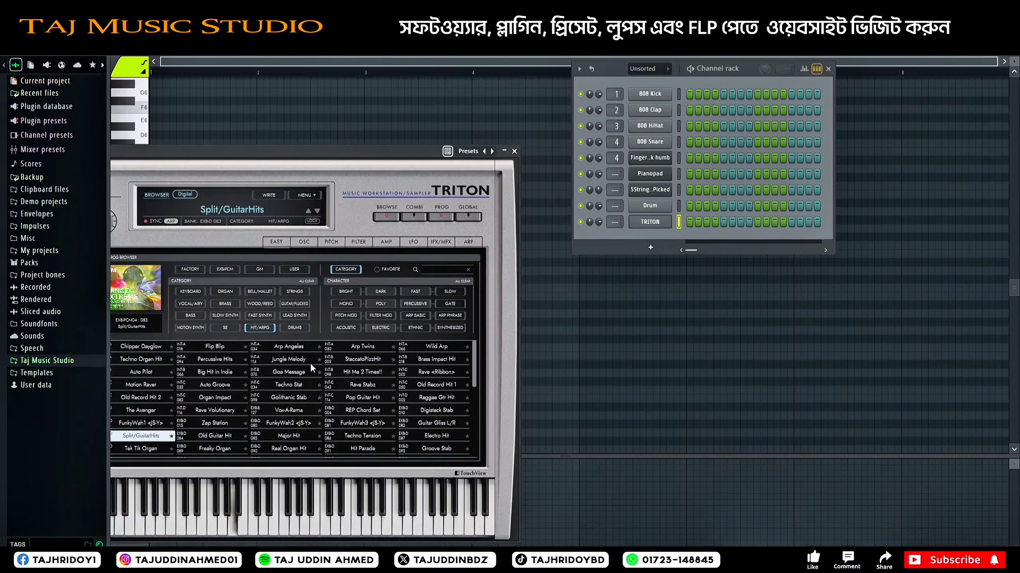
{"action": "left_click", "coordinate": [514, 151]}
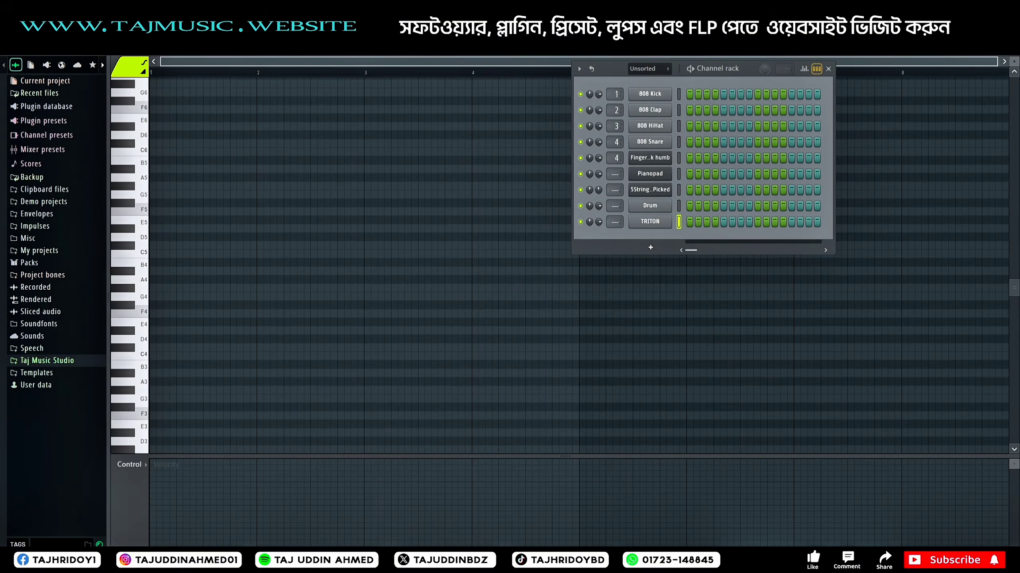
Step: Paste the copied chord notes into the TRITON channel of Pattern 6 and check them in the piano roll
{"action": "right_click", "coordinate": [682, 221]}
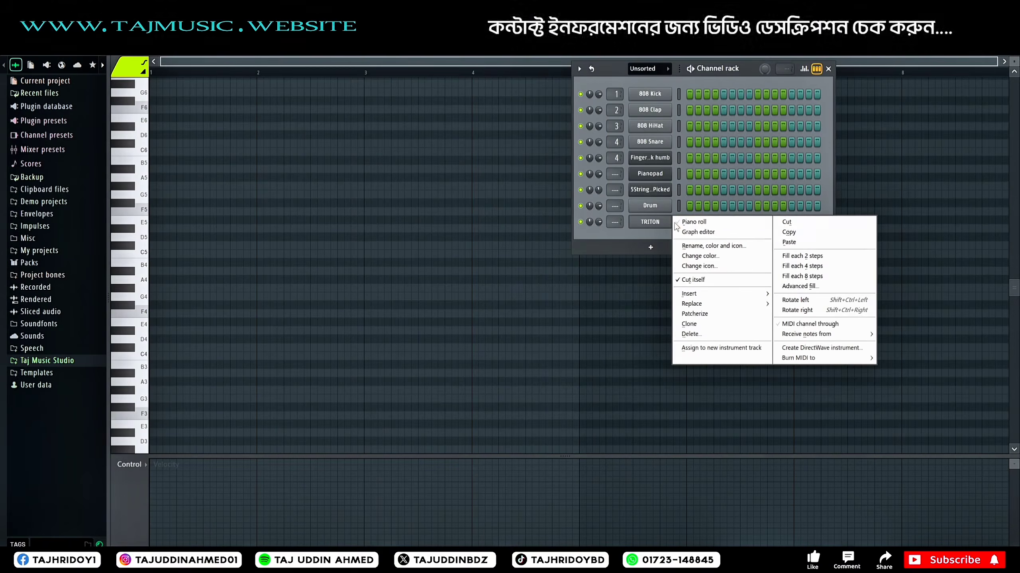
{"action": "left_click", "coordinate": [789, 242]}
{"action": "left_click", "coordinate": [743, 222]}
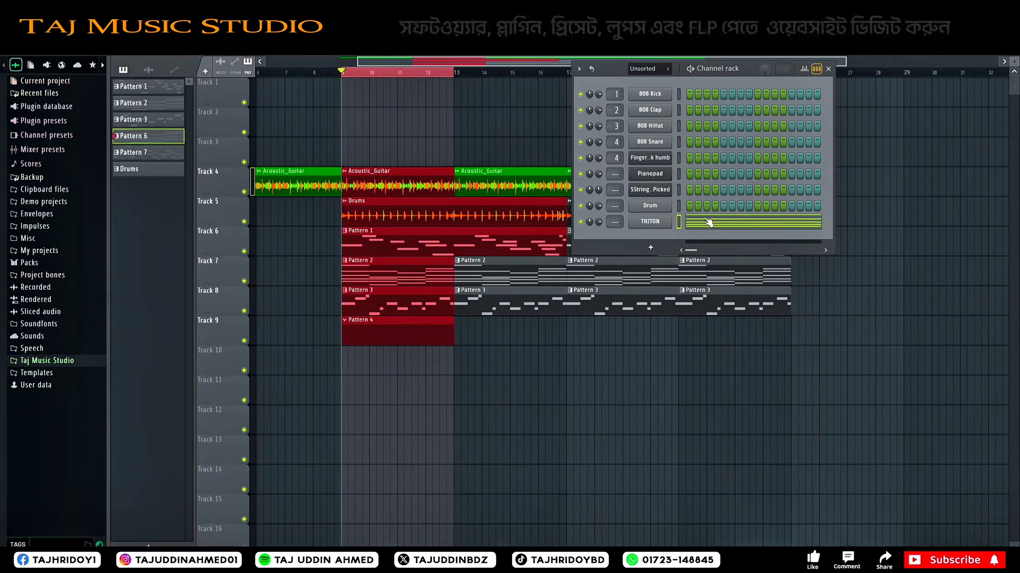
{"action": "left_click", "coordinate": [748, 228]}
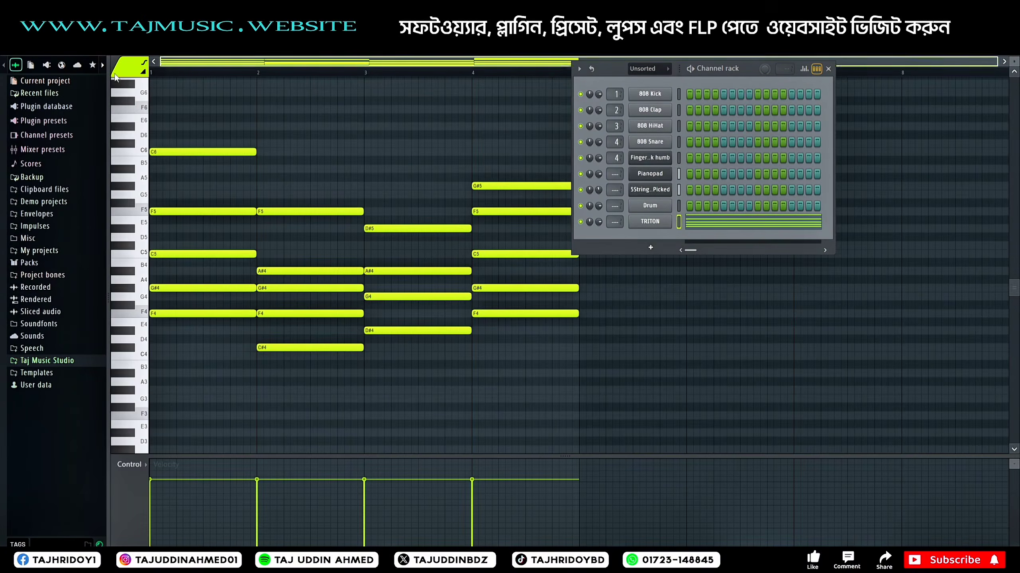
{"action": "left_click", "coordinate": [502, 40]}
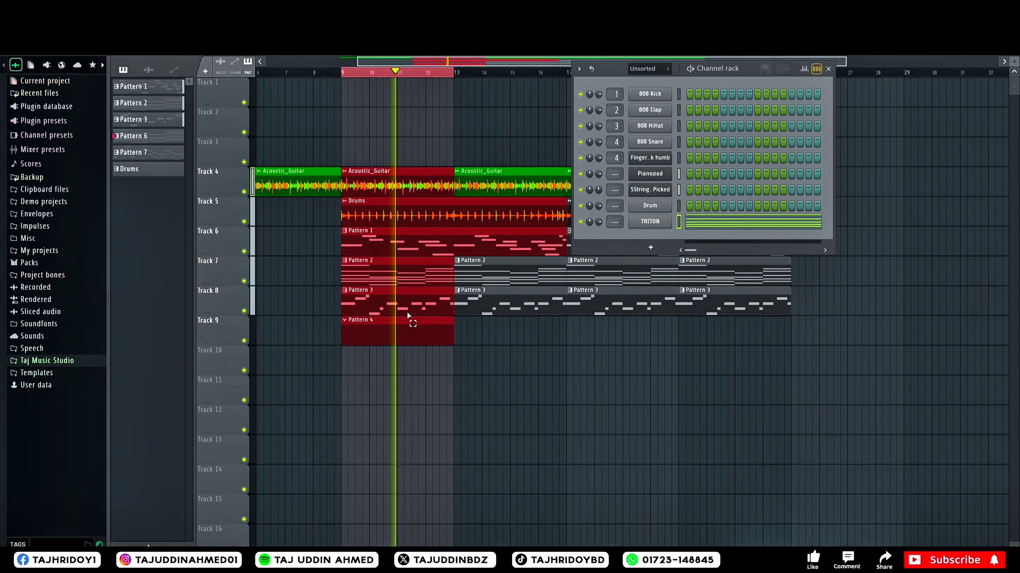
Step: Move the TRITON chord notes from Pattern 6 into Pattern 4 by cutting and pasting them
{"action": "right_click", "coordinate": [687, 221]}
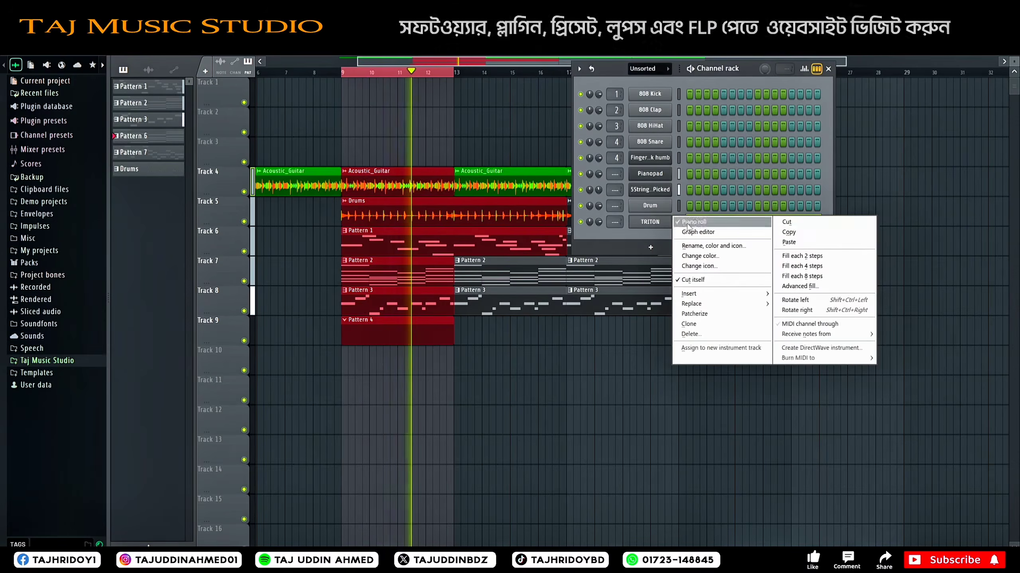
{"action": "left_click", "coordinate": [793, 225]}
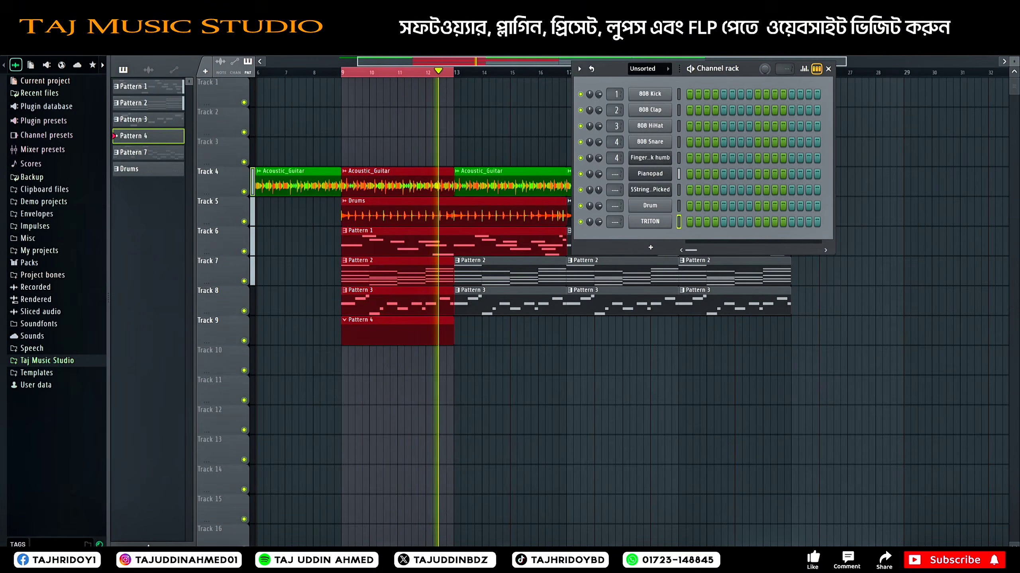
{"action": "right_click", "coordinate": [691, 222]}
{"action": "left_click", "coordinate": [795, 242]}
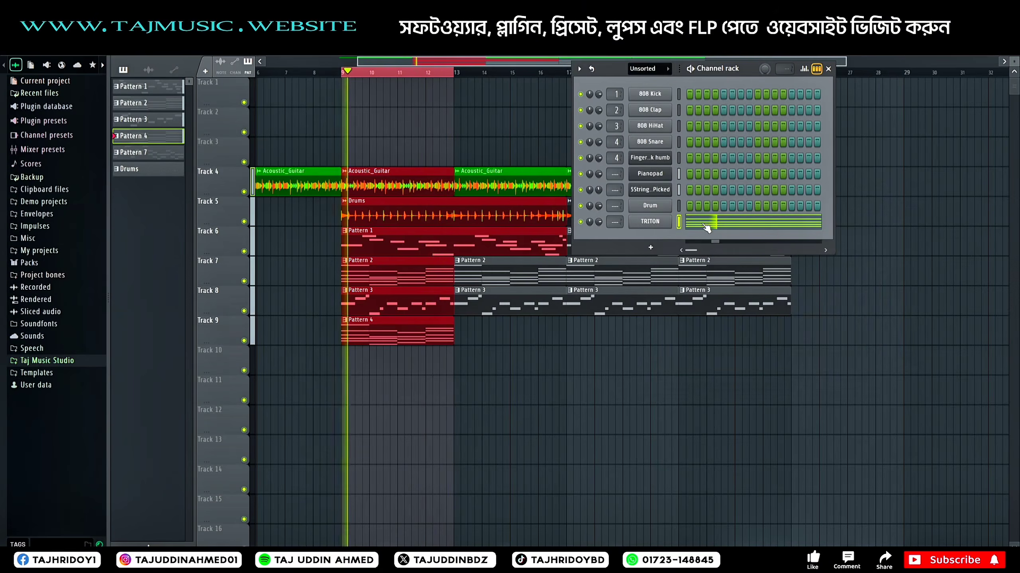
Step: Try the arpeggiator with the Normal pattern on the TRITON chord notes in the piano roll
{"action": "left_click", "coordinate": [706, 228]}
{"action": "key", "text": "alt+a"}
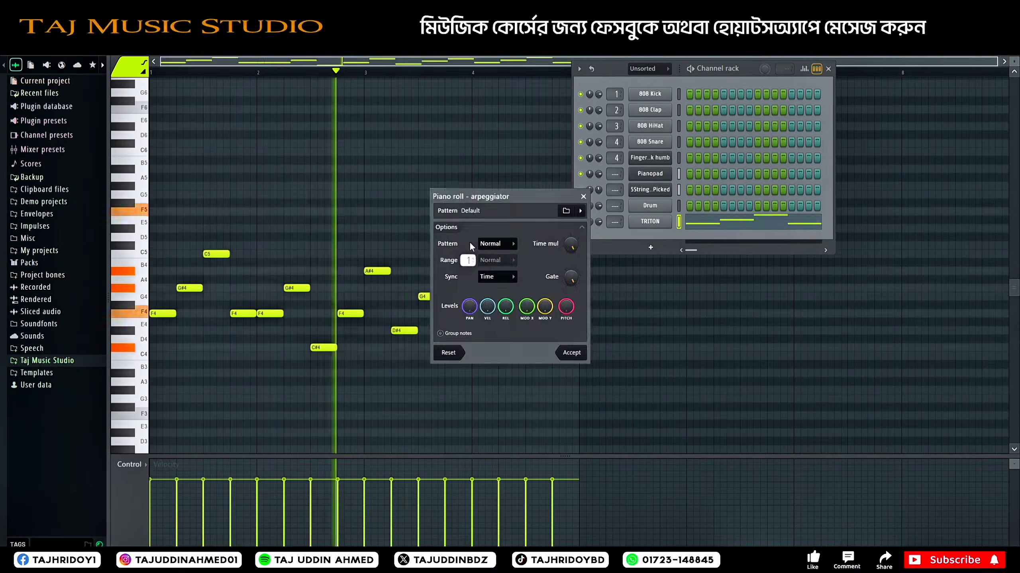
Step: Reopen TRITON, filter its programs to Lead Synth and audition several, including Phat Saw Lead and ClaviLead Synth
{"action": "left_click", "coordinate": [666, 223]}
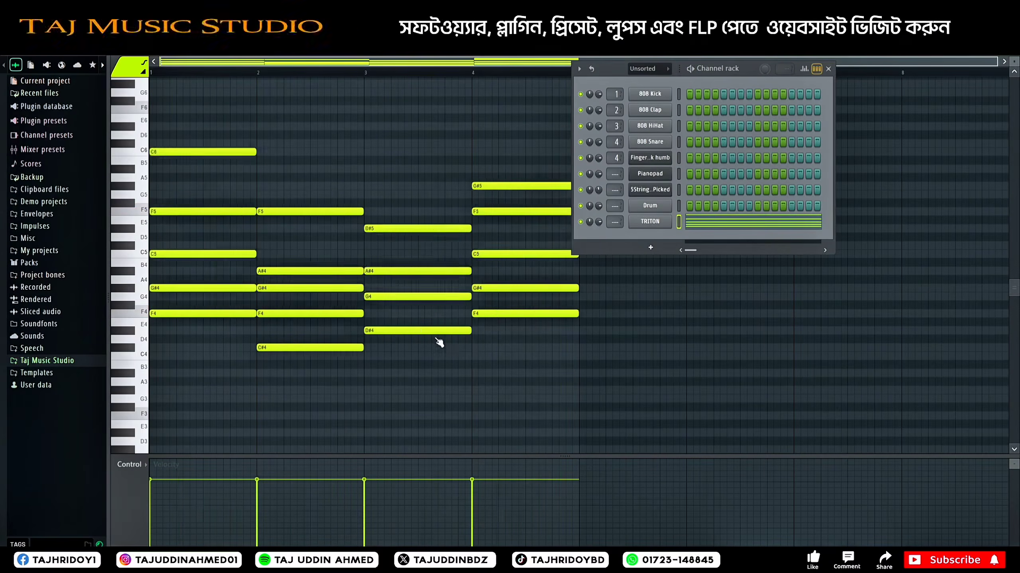
{"action": "left_click", "coordinate": [435, 152]}
{"action": "left_click", "coordinate": [494, 263]}
{"action": "left_click", "coordinate": [345, 320]}
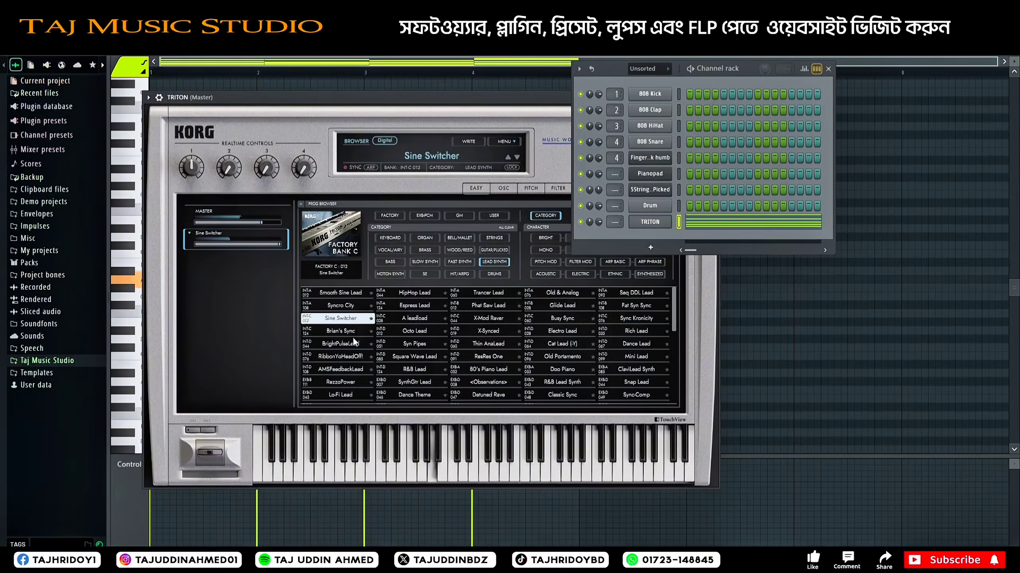
{"action": "left_click", "coordinate": [347, 357]}
{"action": "left_click", "coordinate": [494, 307]}
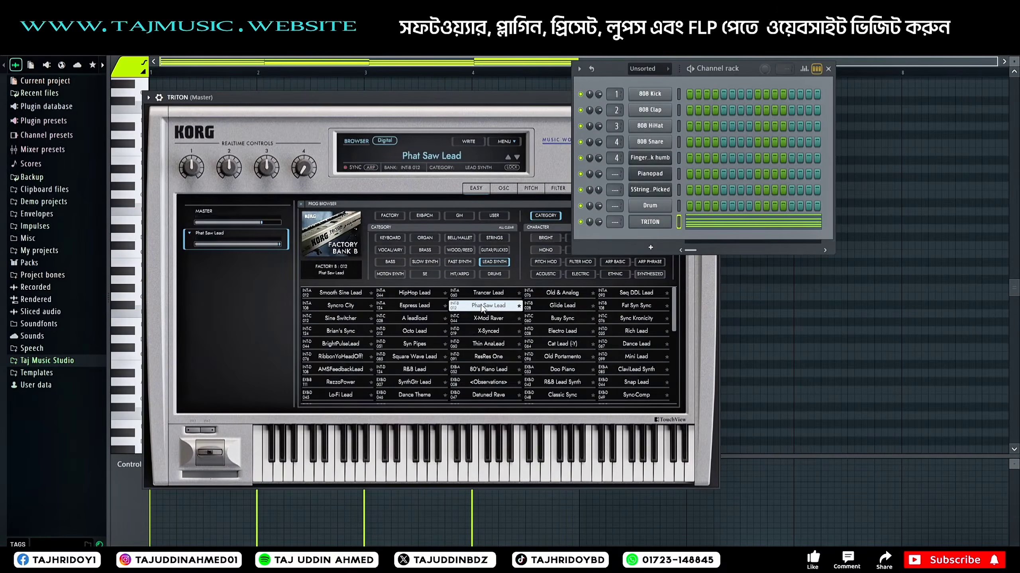
{"action": "left_click", "coordinate": [419, 383]}
{"action": "left_click", "coordinate": [490, 395]}
{"action": "left_click", "coordinate": [562, 370]}
{"action": "left_click", "coordinate": [631, 367]}
{"action": "scroll", "coordinate": [432, 360], "scroll_direction": "down", "scroll_amount": 4}
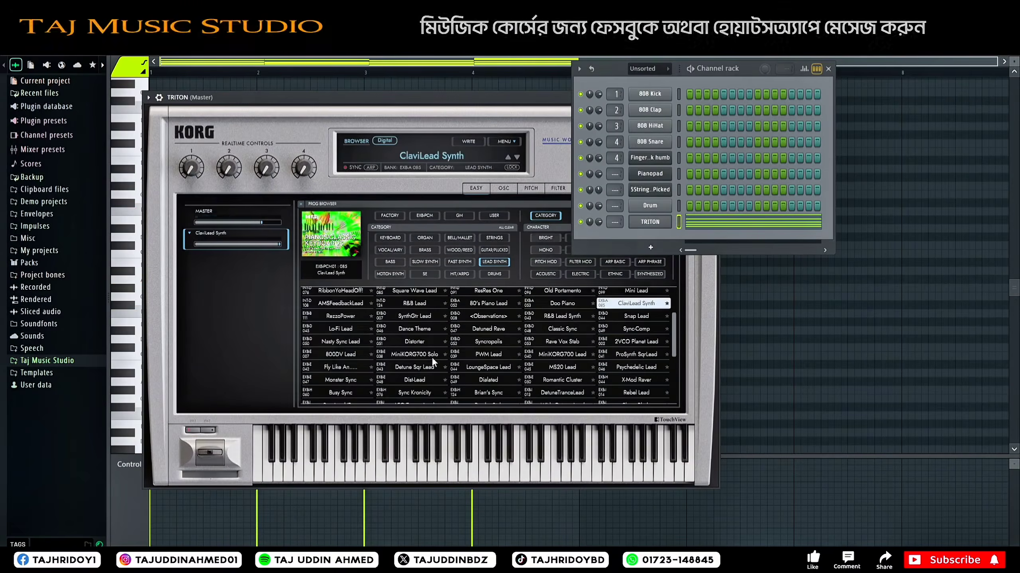
Step: Choose a different program from further down TRITON's Lead Synth list and close the plugin window
{"action": "left_click", "coordinate": [341, 380]}
{"action": "left_click", "coordinate": [339, 355]}
{"action": "left_click", "coordinate": [301, 203]}
{"action": "left_click", "coordinate": [385, 355]}
{"action": "left_click", "coordinate": [496, 321]}
{"action": "left_click_drag", "start_coordinate": [498, 98], "coordinate": [259, 208]}
{"action": "left_click", "coordinate": [474, 208]}
Step: Select all TRITON chord notes in Pattern 4 and turn them into an arpeggio with the piano roll arpeggiator
{"action": "key", "text": "space"}
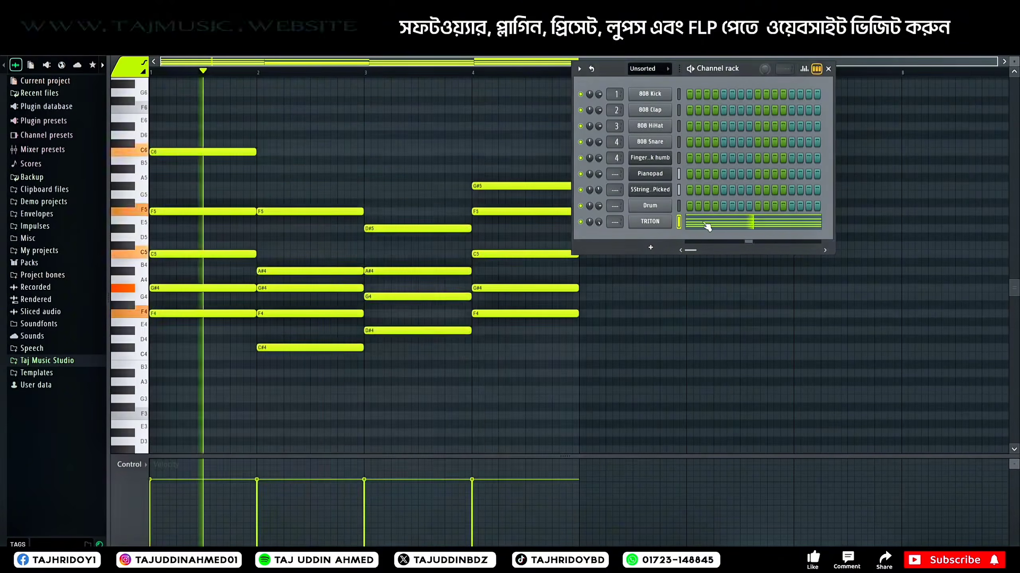
{"action": "key", "text": "ctrl+a"}
{"action": "key", "text": "alt+a"}
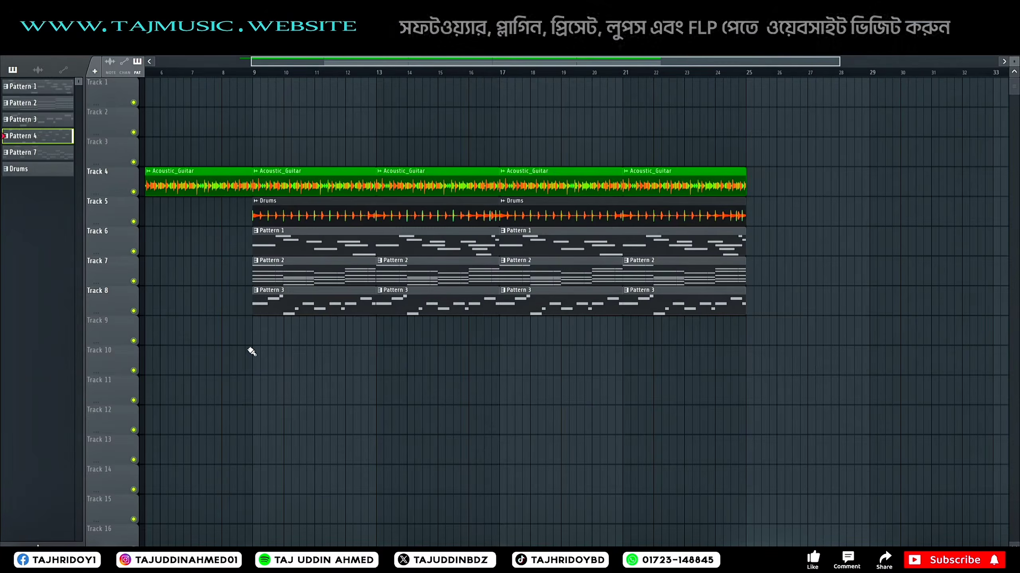
Step: Place four consecutive Pattern 4 clips on Track 9, filling it from bar 9 to bar 25
{"action": "left_click", "coordinate": [286, 359]}
{"action": "left_click_drag", "start_coordinate": [272, 335], "coordinate": [277, 328]}
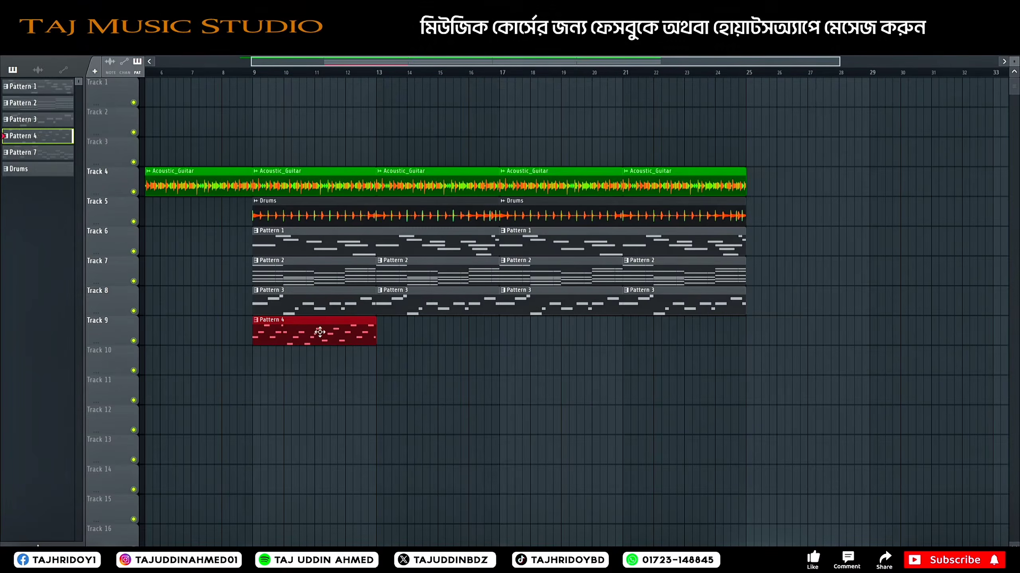
{"action": "left_click", "coordinate": [384, 335]}
{"action": "left_click", "coordinate": [519, 334]}
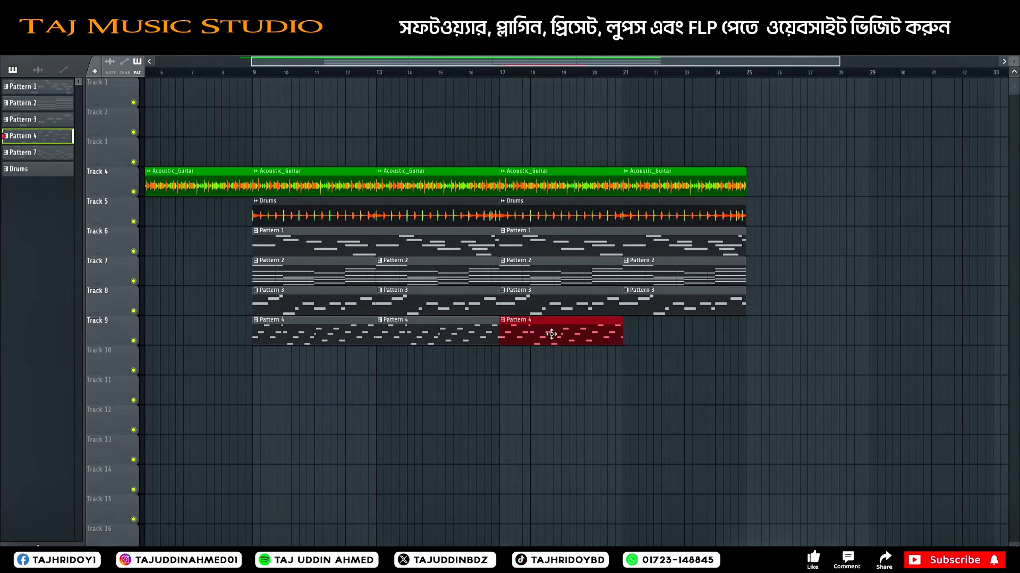
{"action": "left_click", "coordinate": [634, 333]}
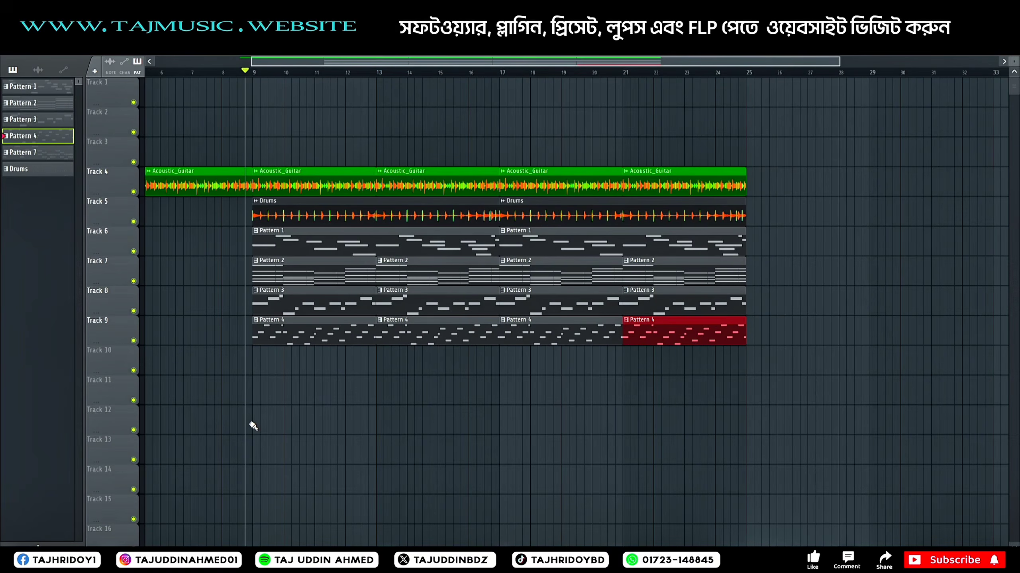
Step: Play the arrangement from just before bar 9 and open Pattern 4's TRITON arpeggio in the piano roll
{"action": "key", "text": "space"}
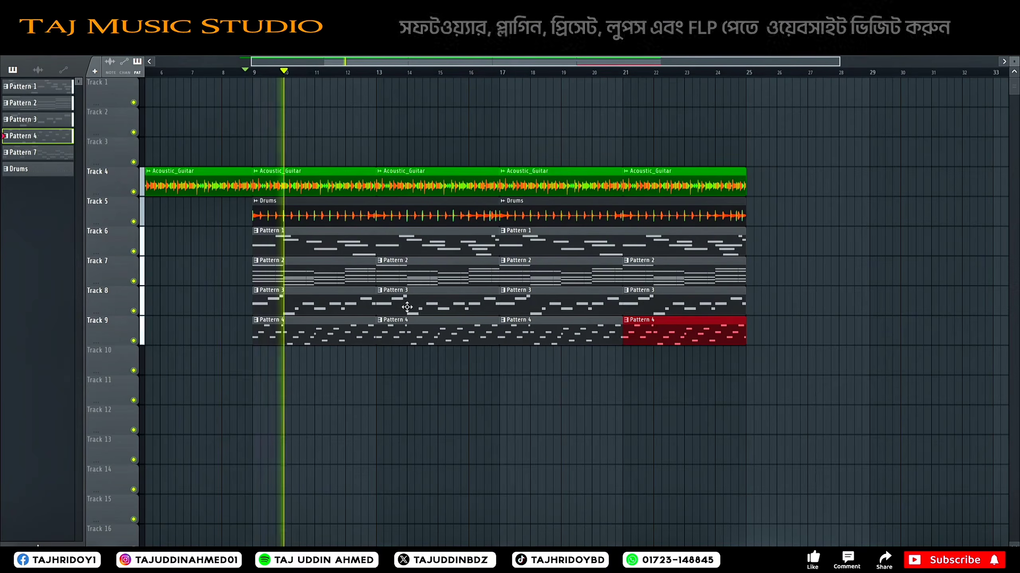
{"action": "left_click", "coordinate": [369, 330]}
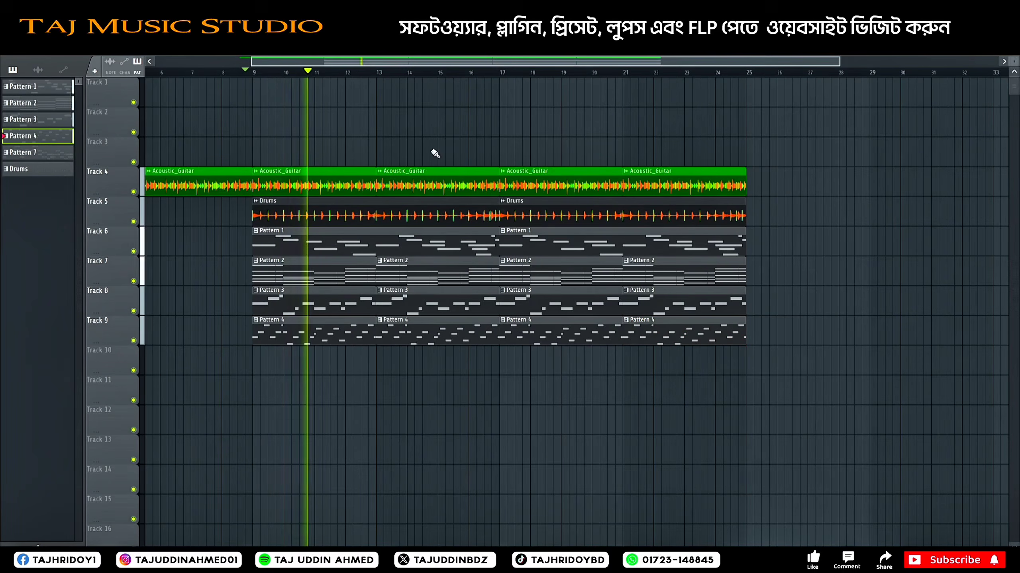
{"action": "double_click", "coordinate": [319, 341]}
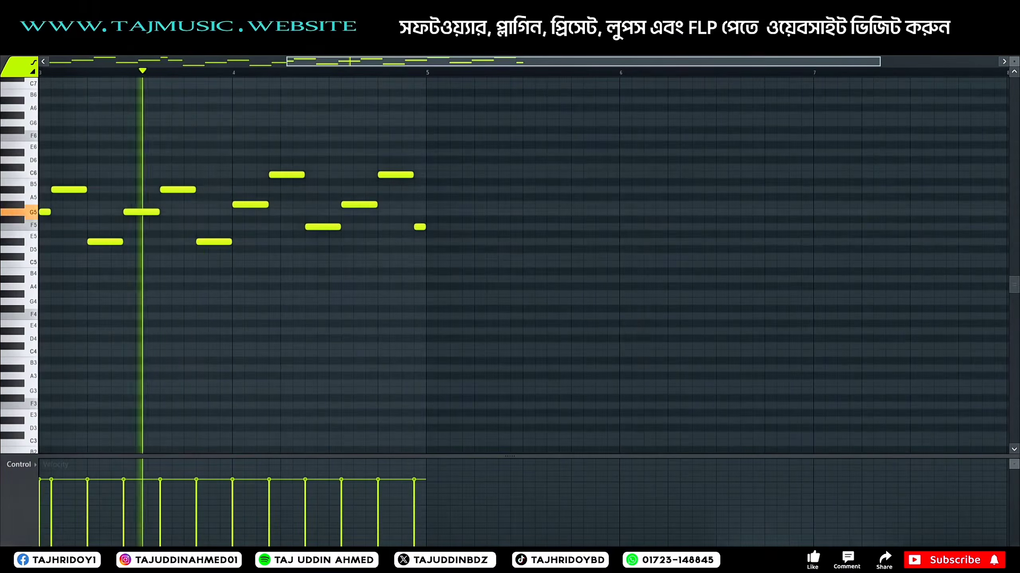
{"action": "key", "text": "F6"}
{"action": "key", "text": "F6"}
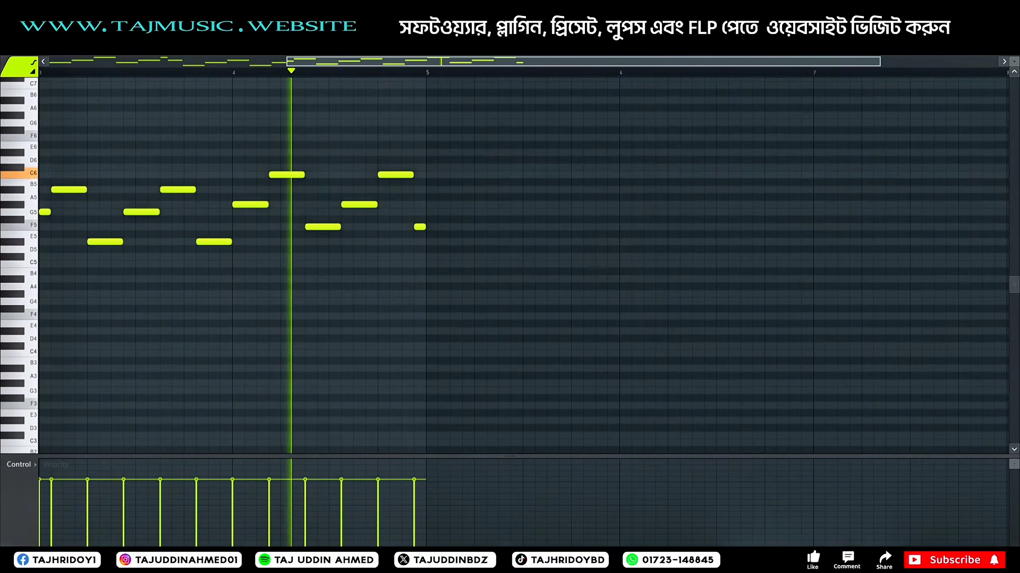
Step: Solo mixer track 5 (Finger neck humb), add Fruity Blood Overdrive in its third effect slot and close the effect window
{"action": "key", "text": "F9"}
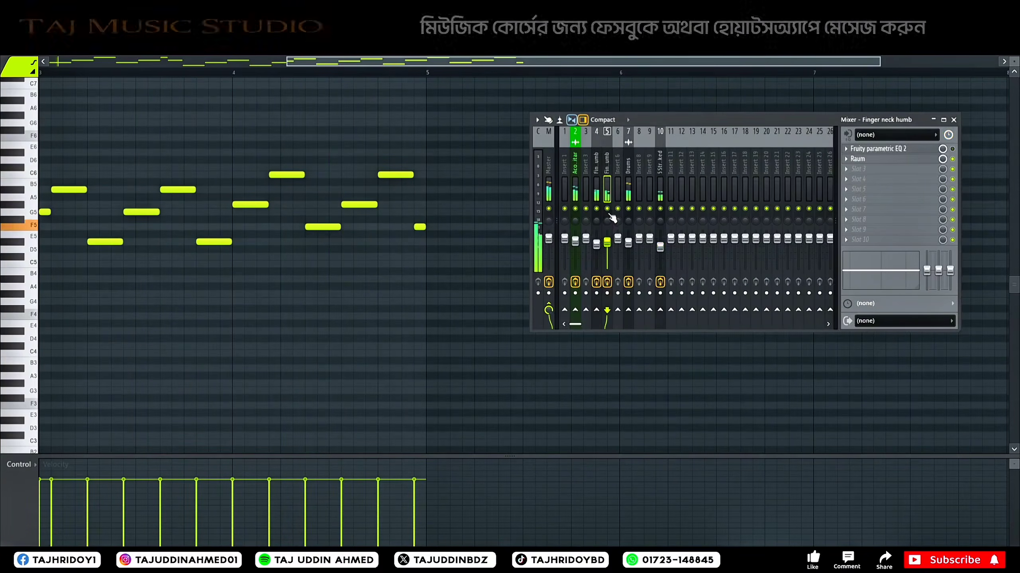
{"action": "left_click", "coordinate": [607, 208], "text": "ctrl"}
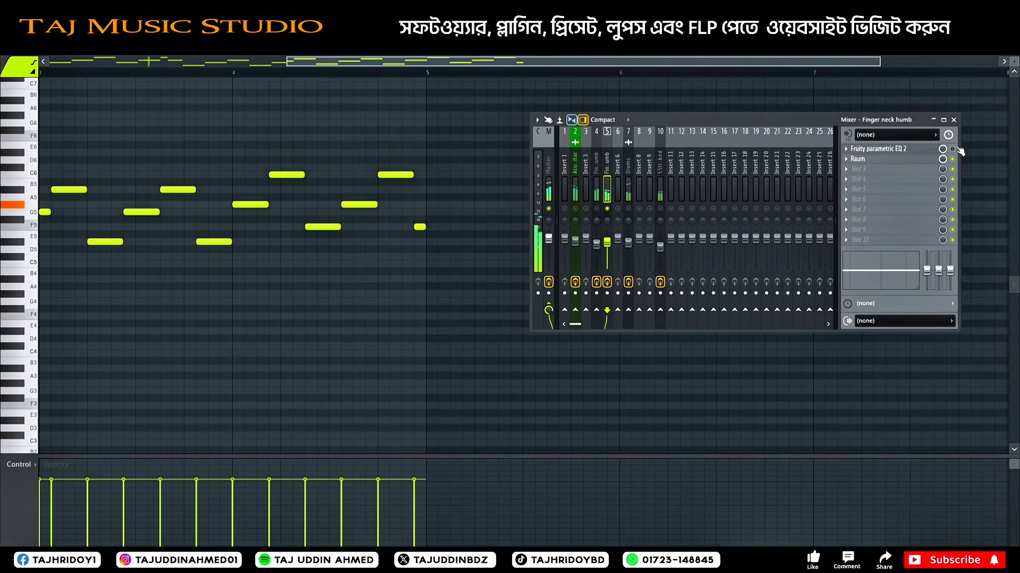
{"action": "left_click", "coordinate": [871, 173]}
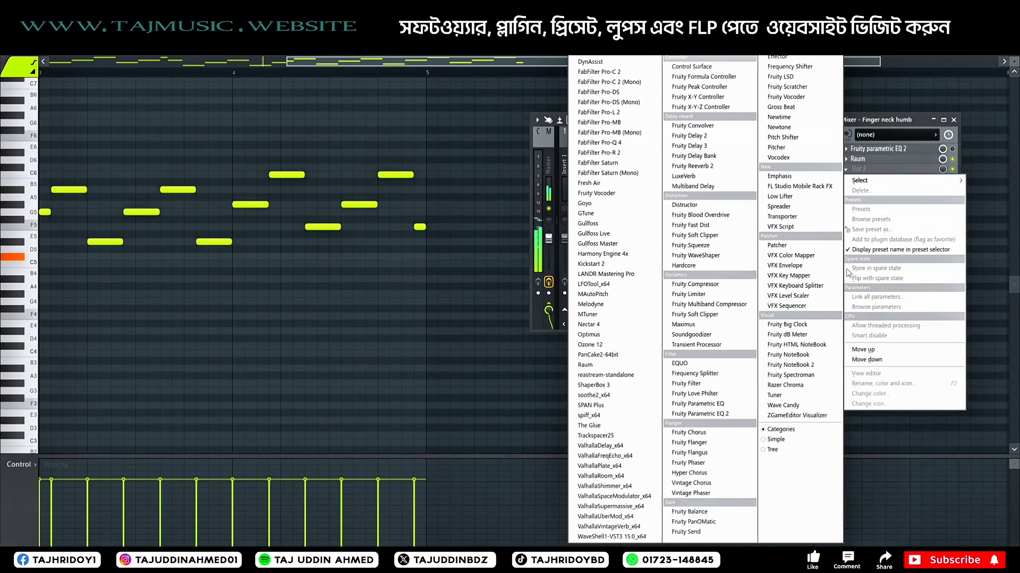
{"action": "left_click", "coordinate": [699, 215]}
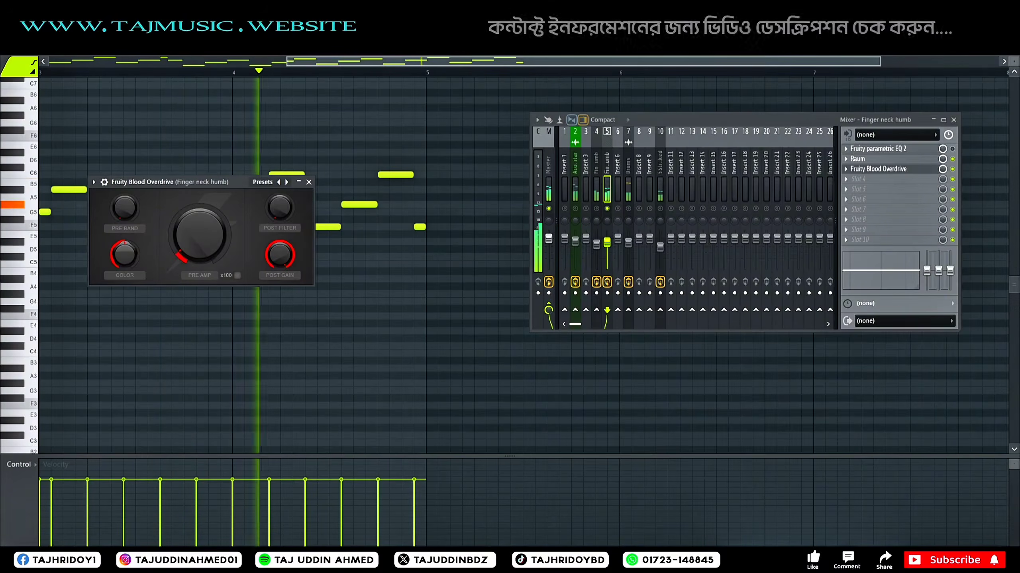
{"action": "left_click", "coordinate": [309, 182]}
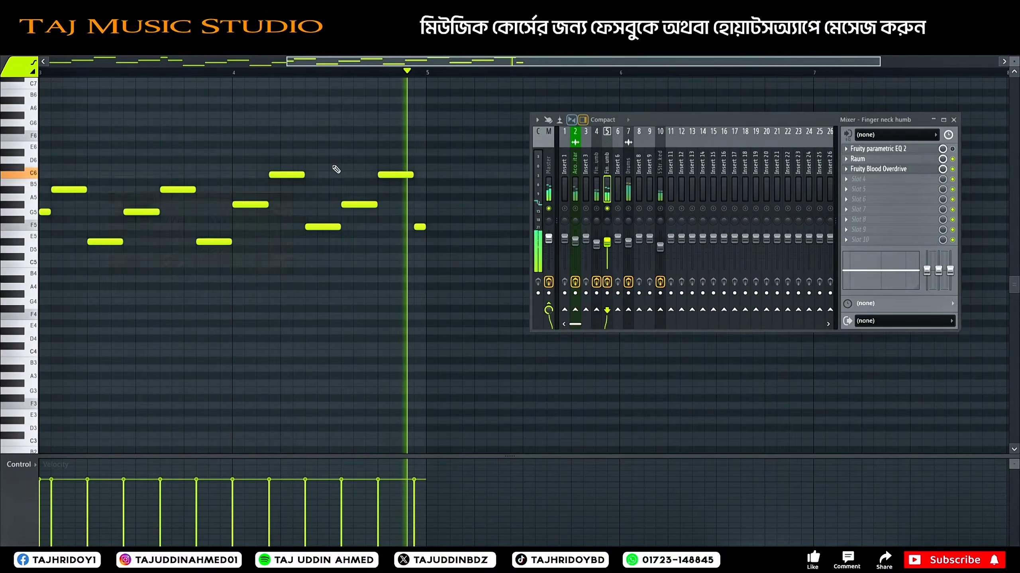
Step: Return to the playlist, unsolo mixer track 5, lower its level slightly and close the mixer
{"action": "key", "text": "F5"}
{"action": "right_click", "coordinate": [608, 209]}
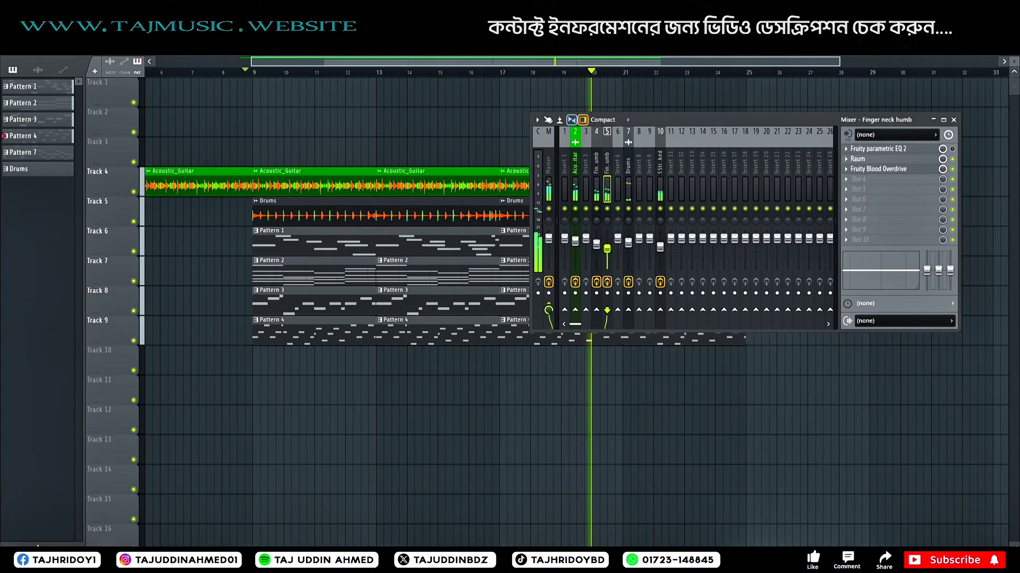
{"action": "key", "text": "F9"}
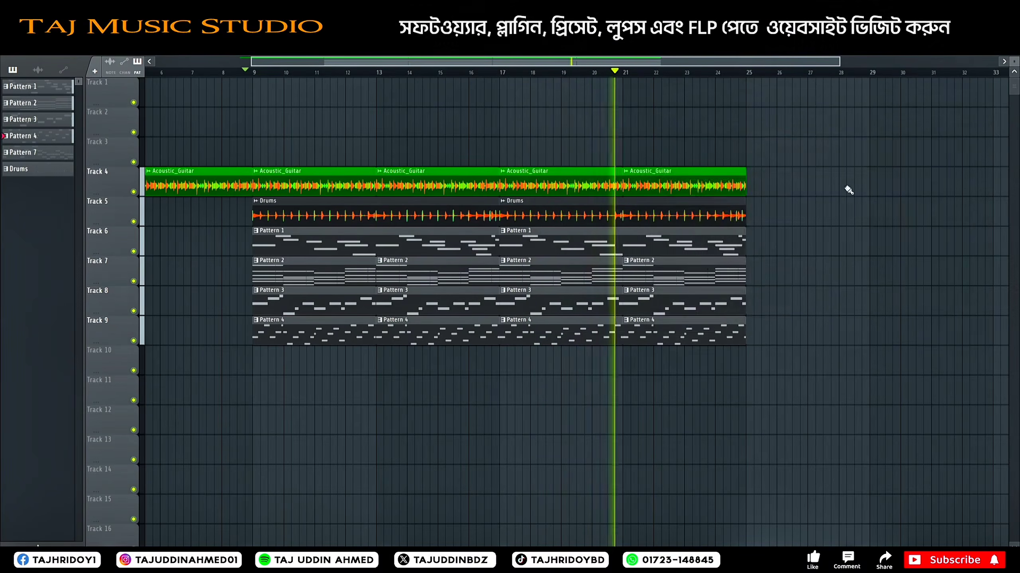
Step: In Pattern 4's piano roll, delete the first C6 in bar 1, both G#5 in bar 2, both A#5 in bar 3 and both C6 in bar 4
{"action": "double_click", "coordinate": [469, 331]}
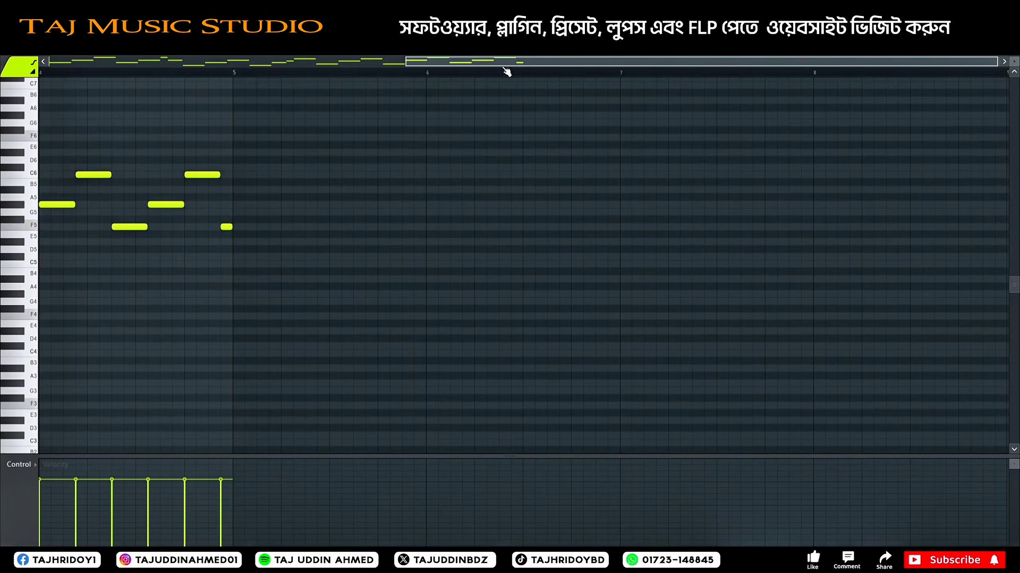
{"action": "left_click_drag", "start_coordinate": [405, 62], "coordinate": [60, 68]}
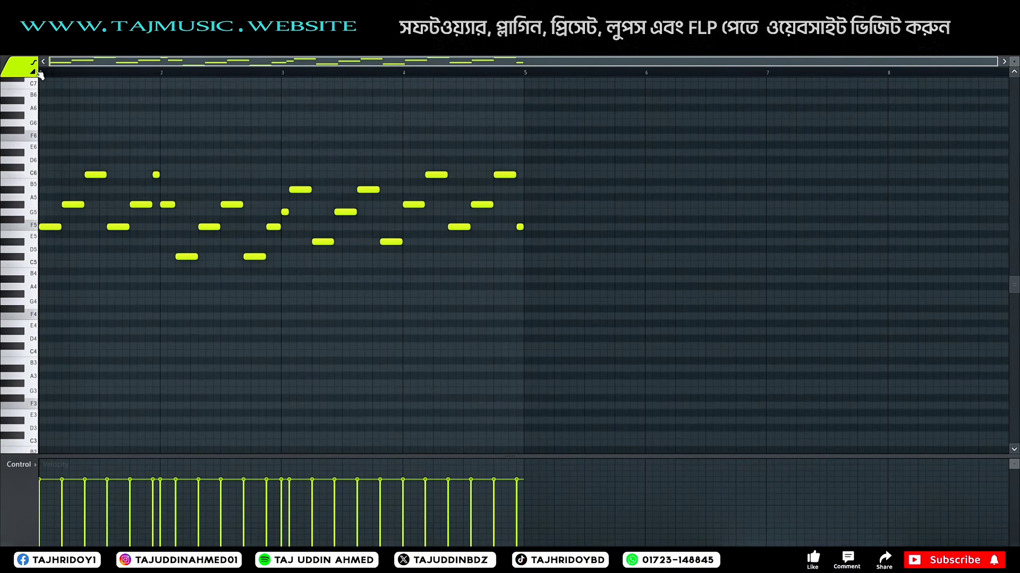
{"action": "key", "text": "space"}
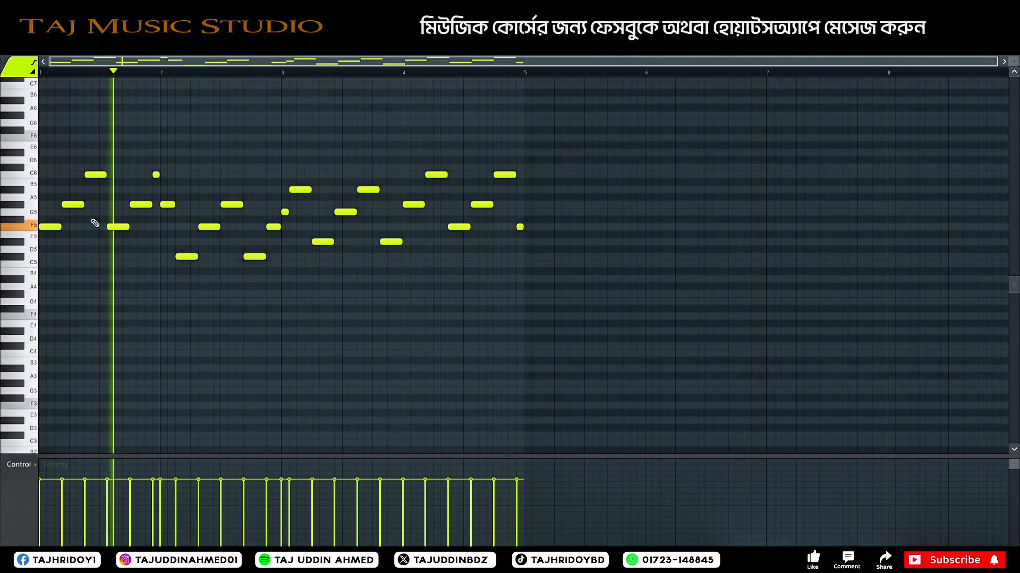
{"action": "right_click", "coordinate": [95, 174]}
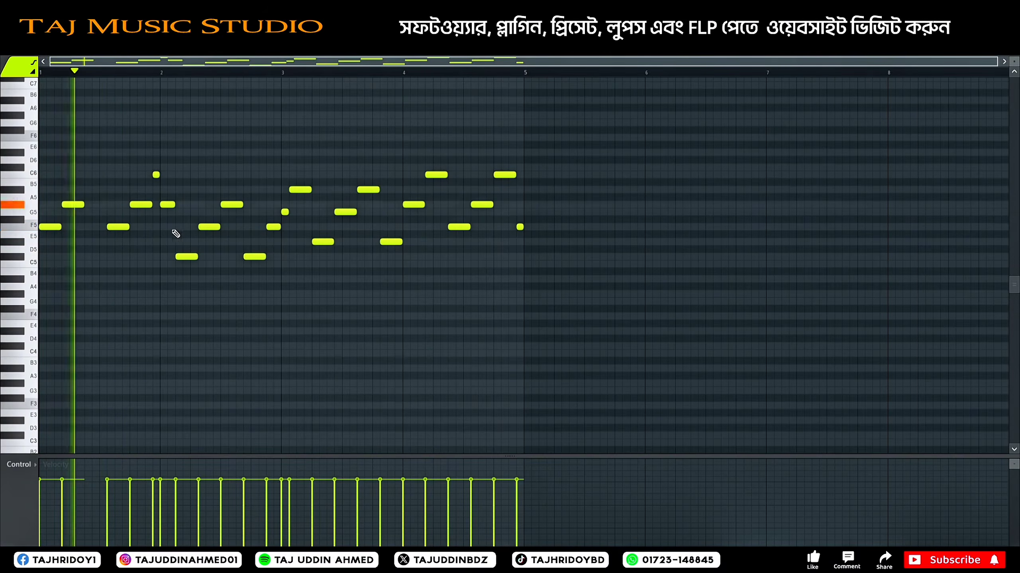
{"action": "right_click", "coordinate": [168, 205]}
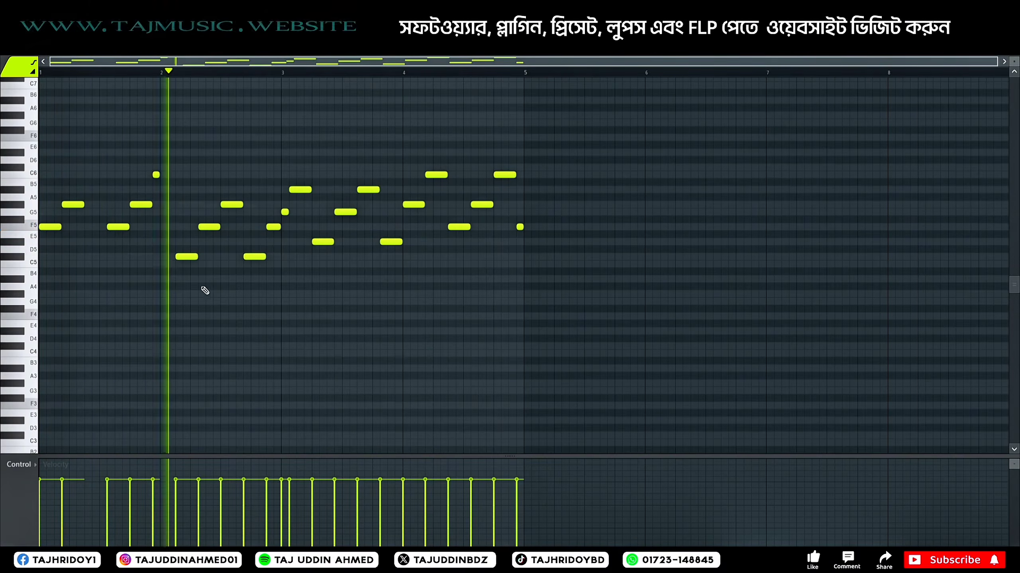
{"action": "right_click", "coordinate": [232, 205]}
{"action": "right_click", "coordinate": [302, 190]}
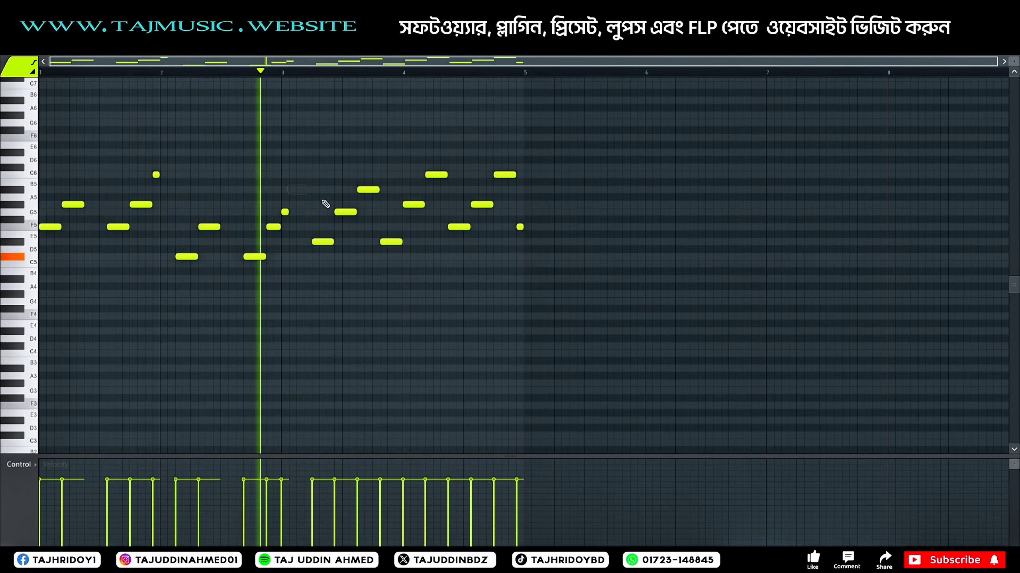
{"action": "right_click", "coordinate": [368, 190]}
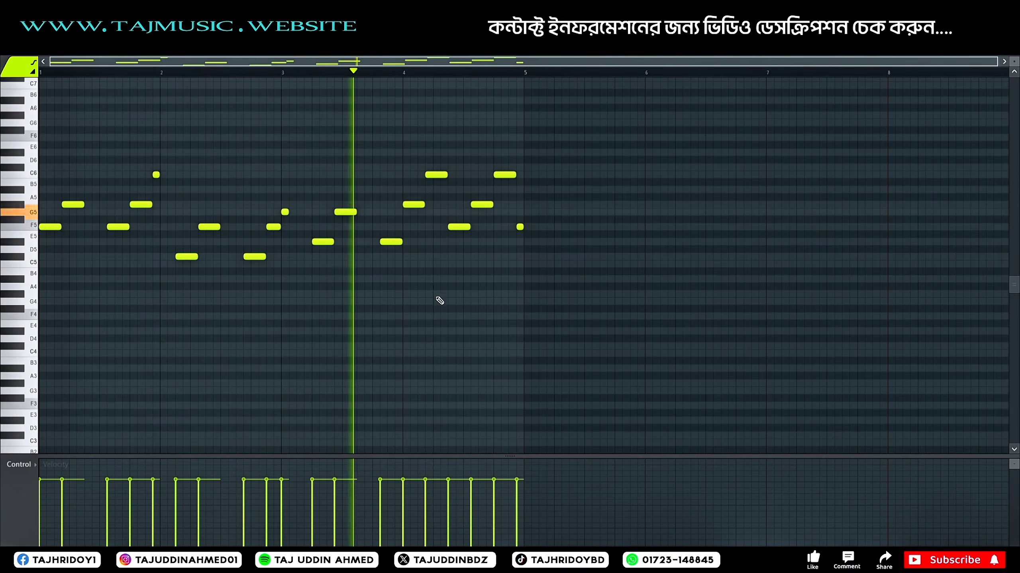
{"action": "right_click", "coordinate": [442, 176]}
{"action": "right_click", "coordinate": [505, 175]}
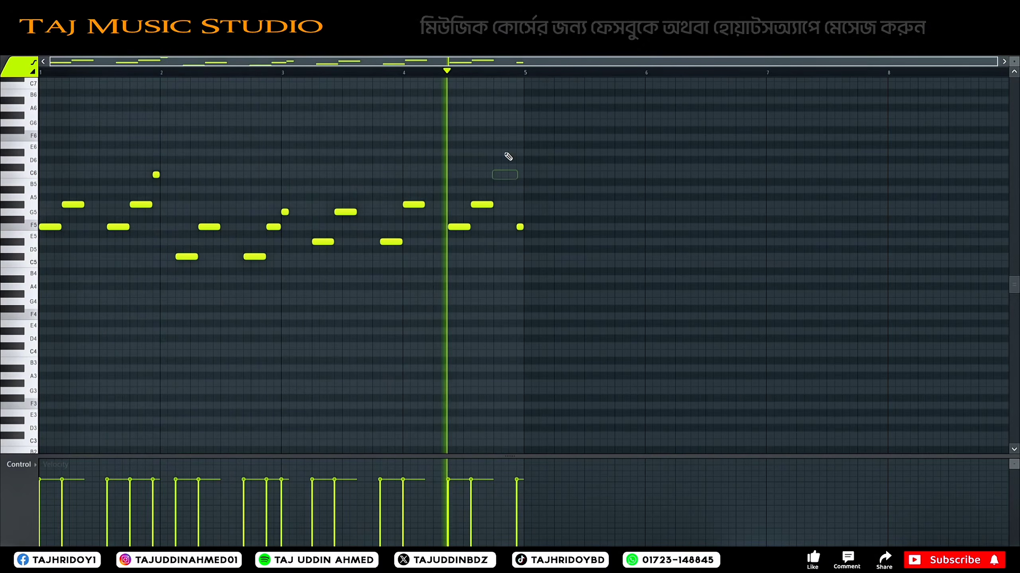
Step: With the mixer open, delete the short C6 ending bar 1 and both C#5 notes in bar 2, and restore the G5 opening bar 3
{"action": "key", "text": "F9"}
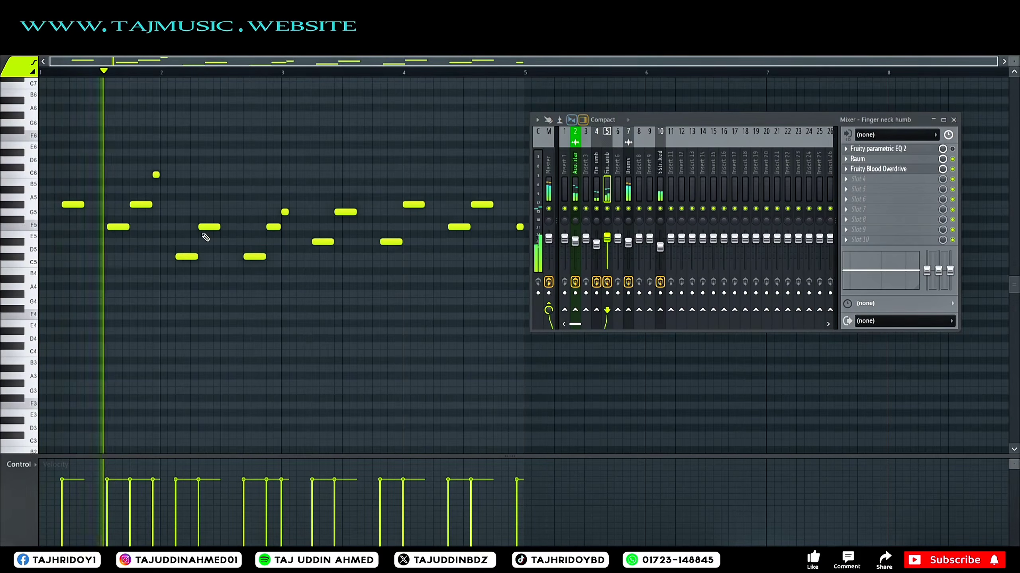
{"action": "right_click", "coordinate": [156, 175]}
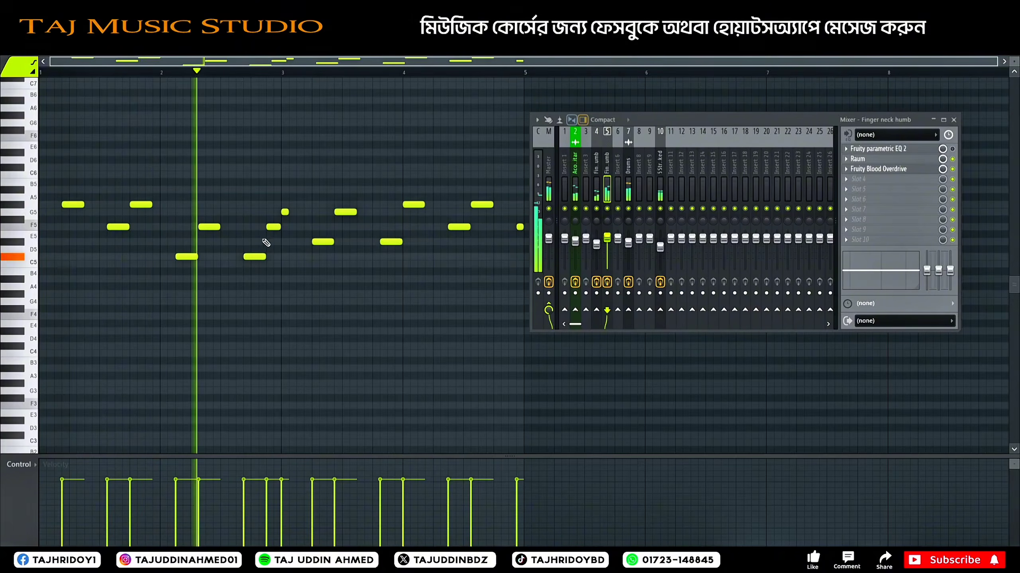
{"action": "right_click", "coordinate": [196, 257]}
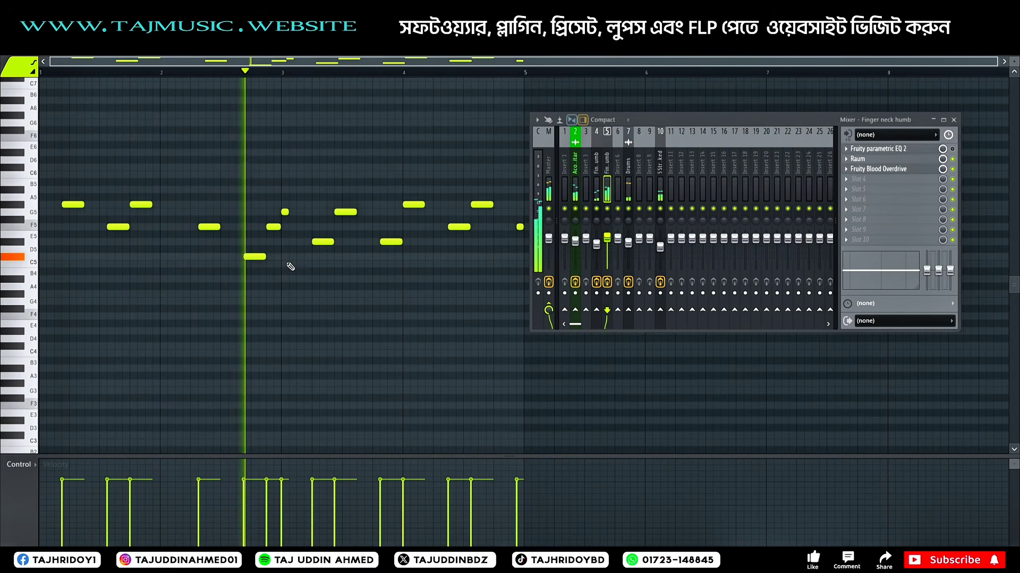
{"action": "right_click", "coordinate": [285, 212]}
{"action": "key", "text": "space"}
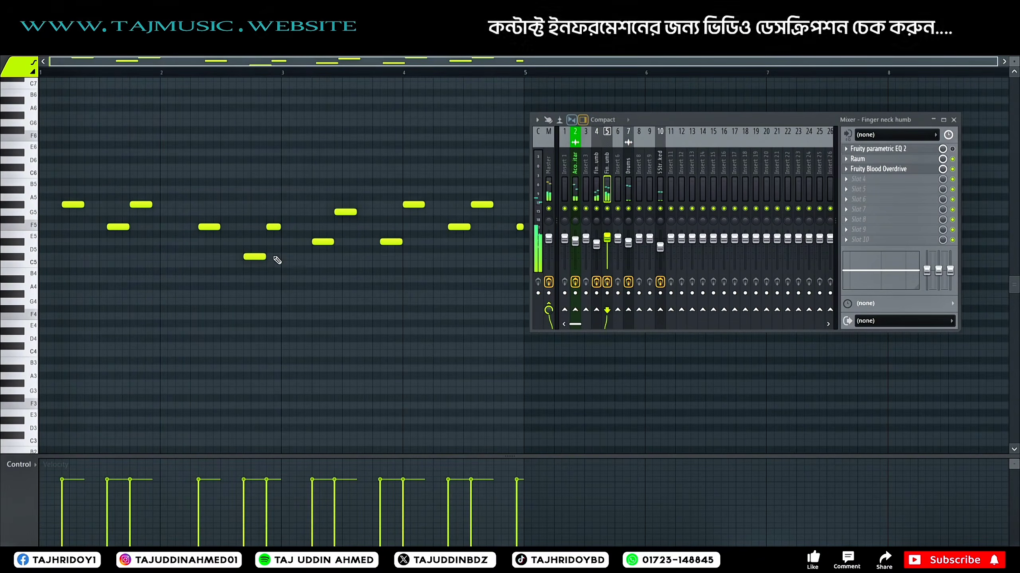
{"action": "right_click", "coordinate": [262, 257]}
{"action": "key", "text": "ctrl+alt+z"}
{"action": "key", "text": "ctrl+alt+z"}
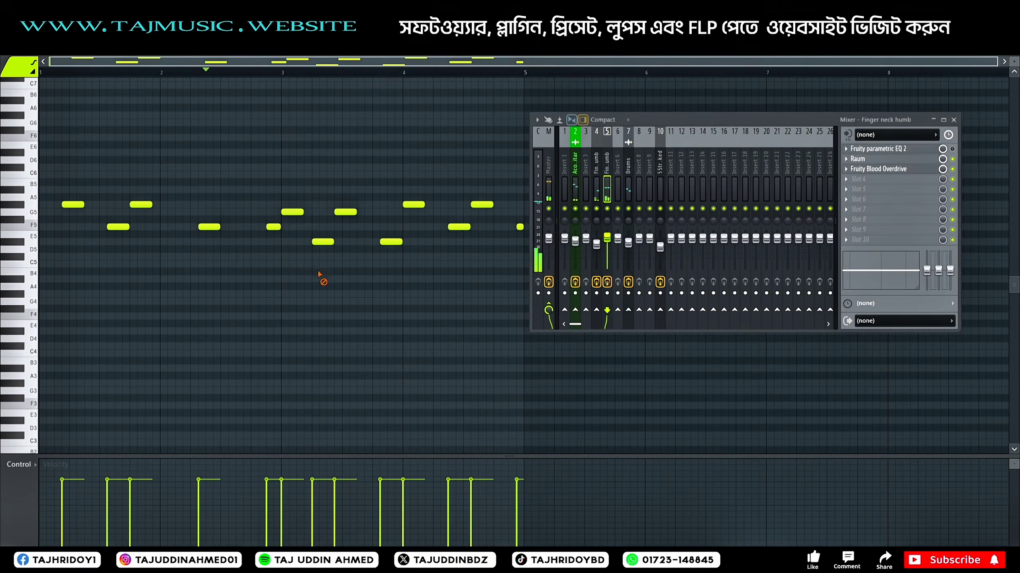
Step: Delete the D#5 and the second G5 in the middle of bar 3, and lengthen the G5 opening that bar
{"action": "right_click", "coordinate": [329, 242]}
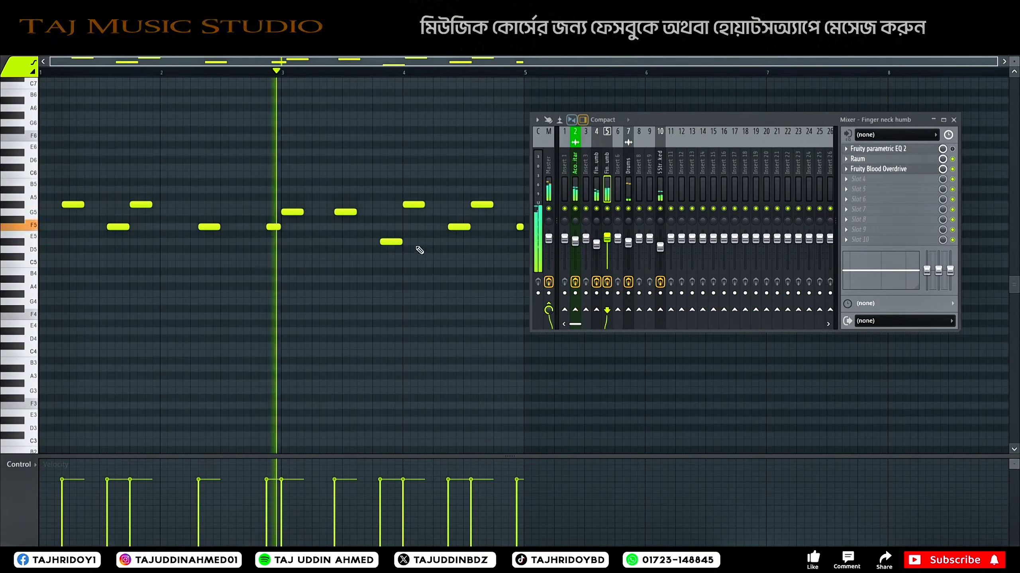
{"action": "left_click_drag", "start_coordinate": [302, 212], "coordinate": [317, 213]}
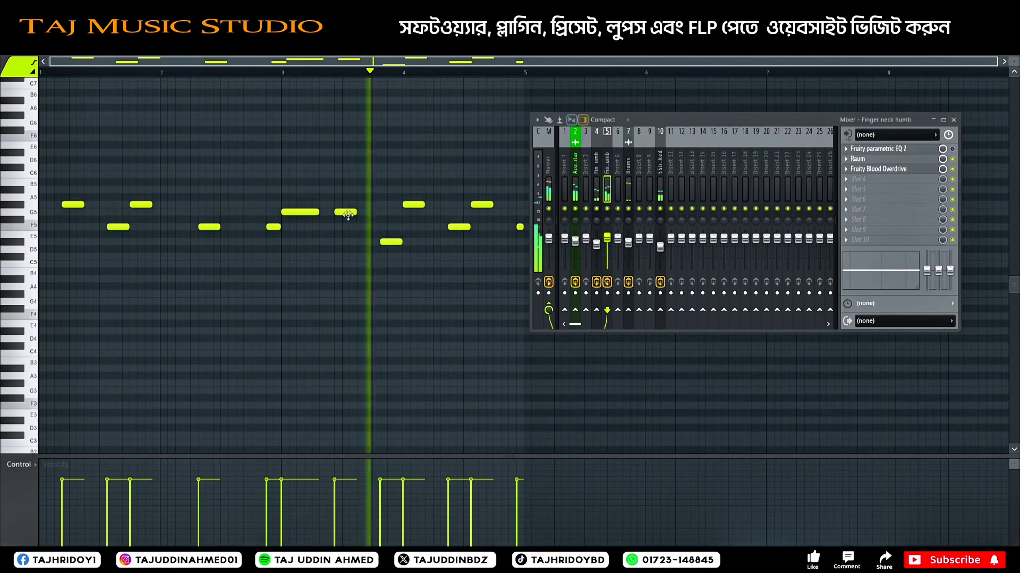
{"action": "right_click", "coordinate": [346, 212]}
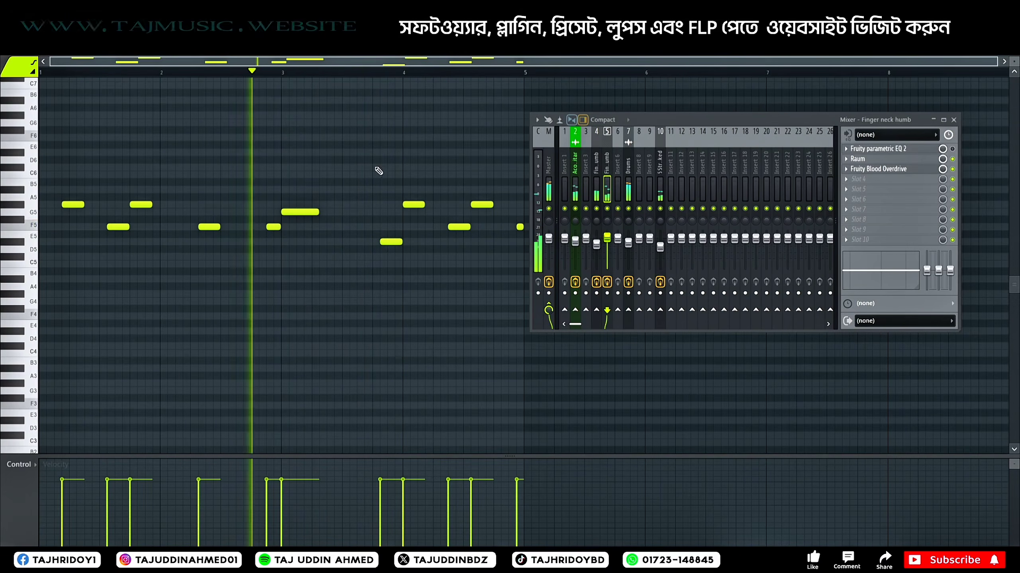
Step: Reduce bar 4 to a single long F5 starting on its first beat, removing the remaining notes including the short one at the end
{"action": "left_click_drag", "start_coordinate": [321, 62], "coordinate": [407, 64]}
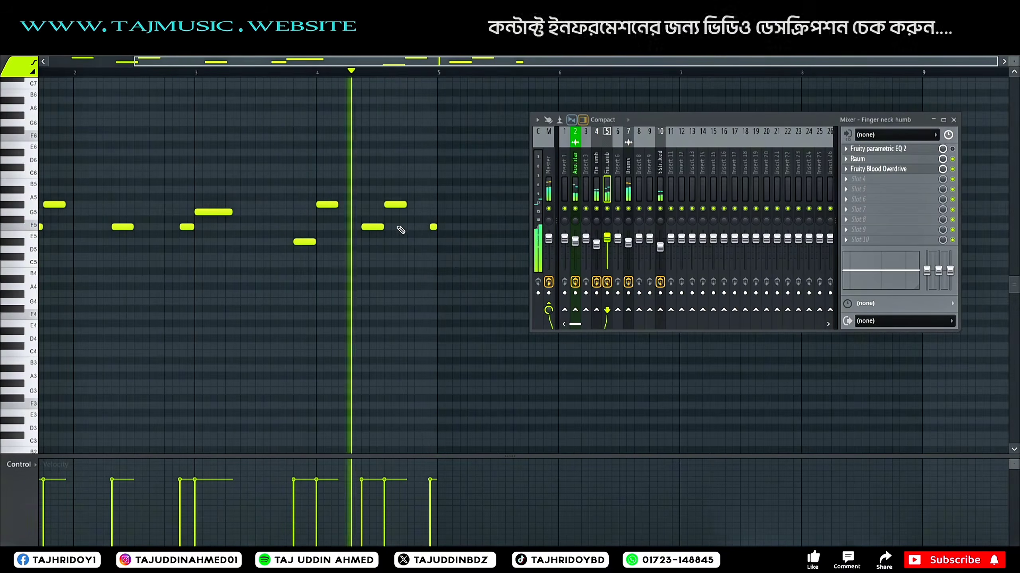
{"action": "left_click_drag", "start_coordinate": [325, 204], "coordinate": [366, 228]}
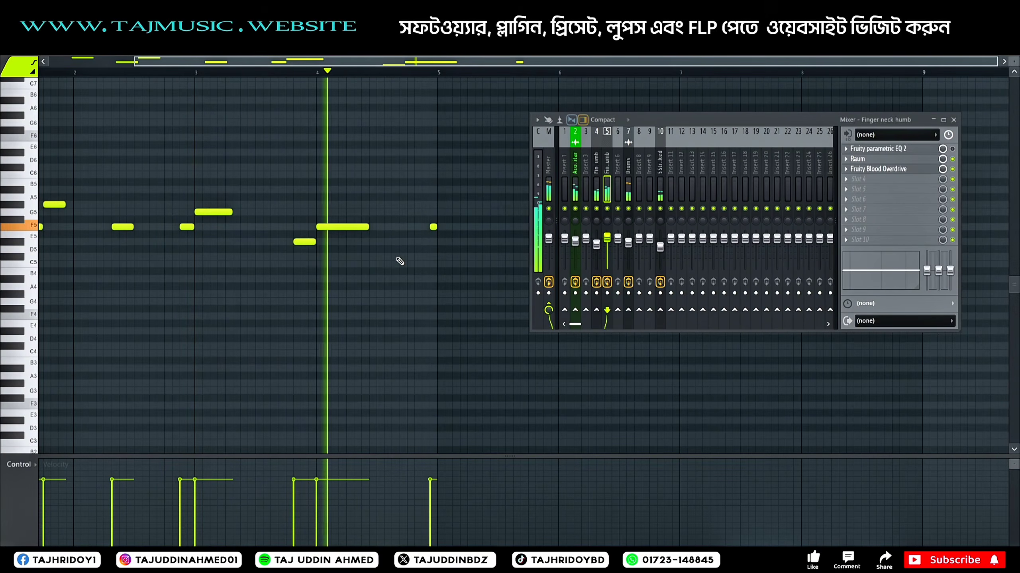
{"action": "right_click", "coordinate": [434, 227]}
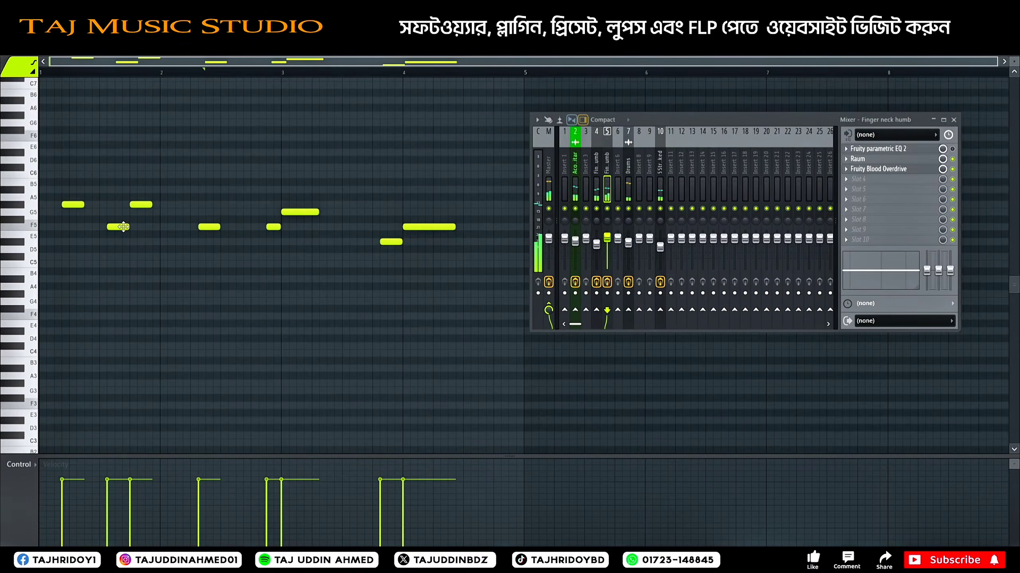
Step: Play the pattern and lengthen the last G#5 of bar 1, the first F5 of bar 2 and the G5 opening bar 3
{"action": "left_click", "coordinate": [87, 80]}
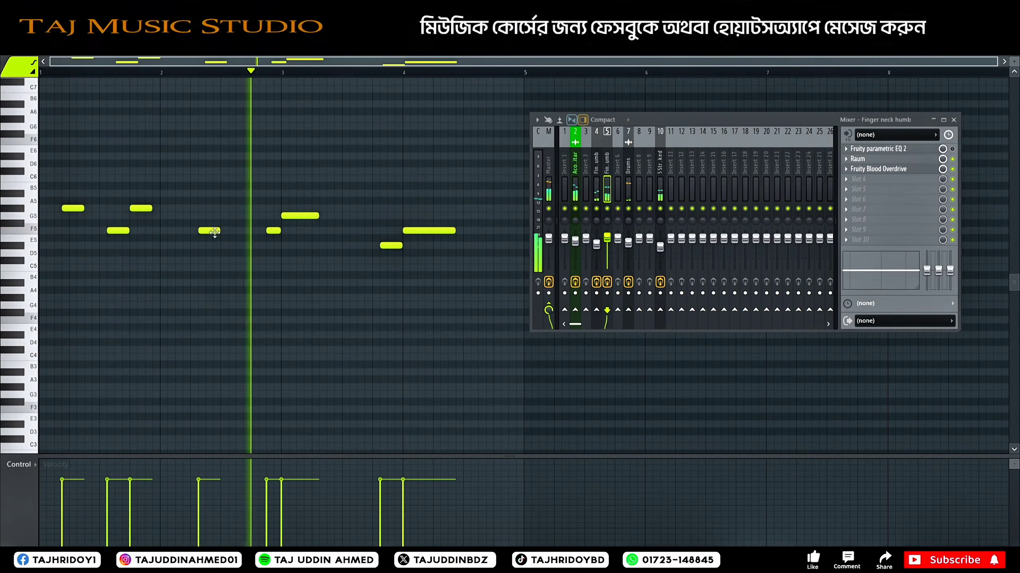
{"action": "left_click_drag", "start_coordinate": [218, 231], "coordinate": [234, 231]}
{"action": "left_click_drag", "start_coordinate": [319, 217], "coordinate": [334, 216]}
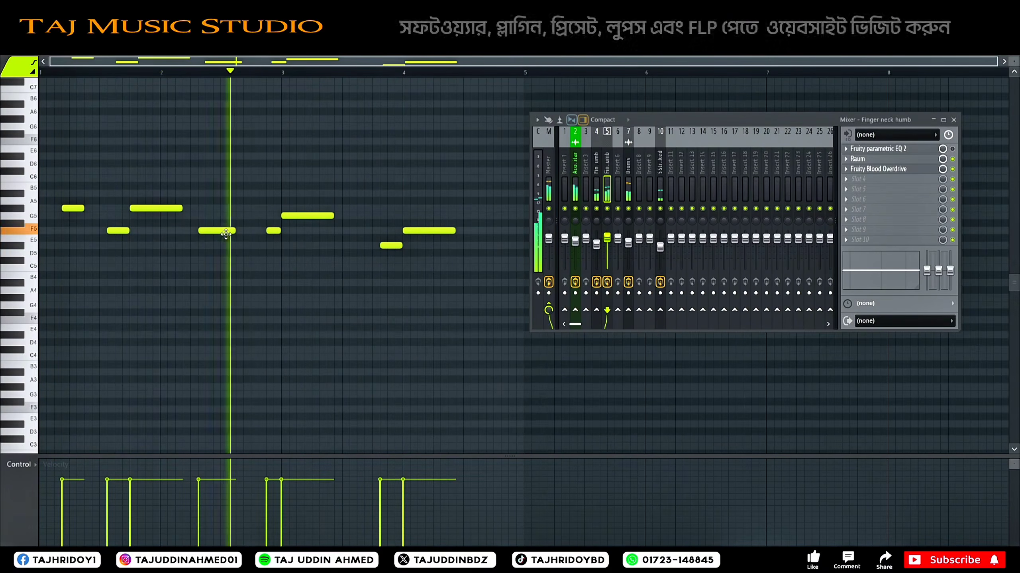
Step: Lower the velocities of bar 1's first two notes, bar 2's first F5 and bar 3's D#5, and return to the playlist
{"action": "left_click_drag", "start_coordinate": [206, 494], "coordinate": [67, 500]}
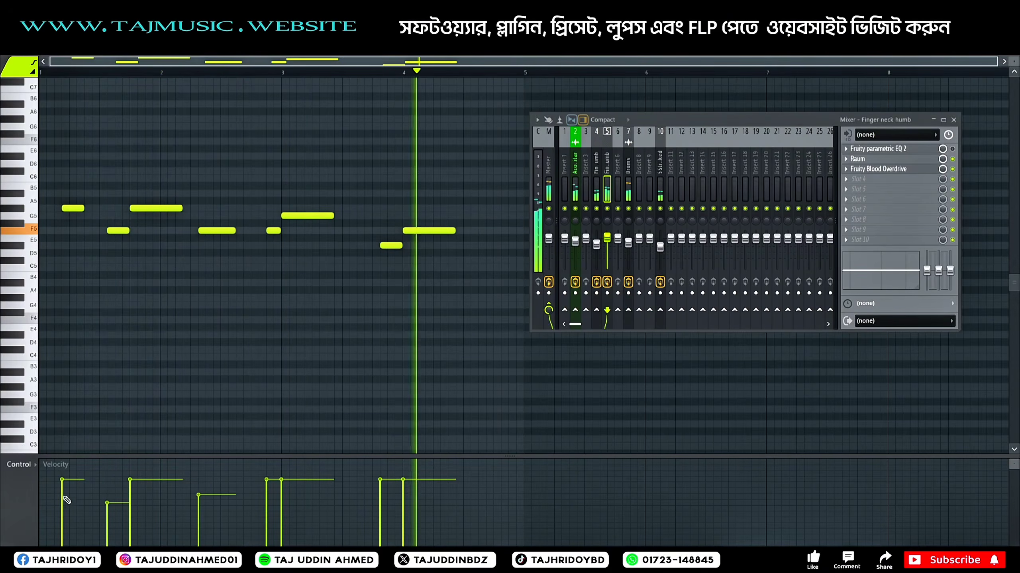
{"action": "left_click", "coordinate": [379, 490]}
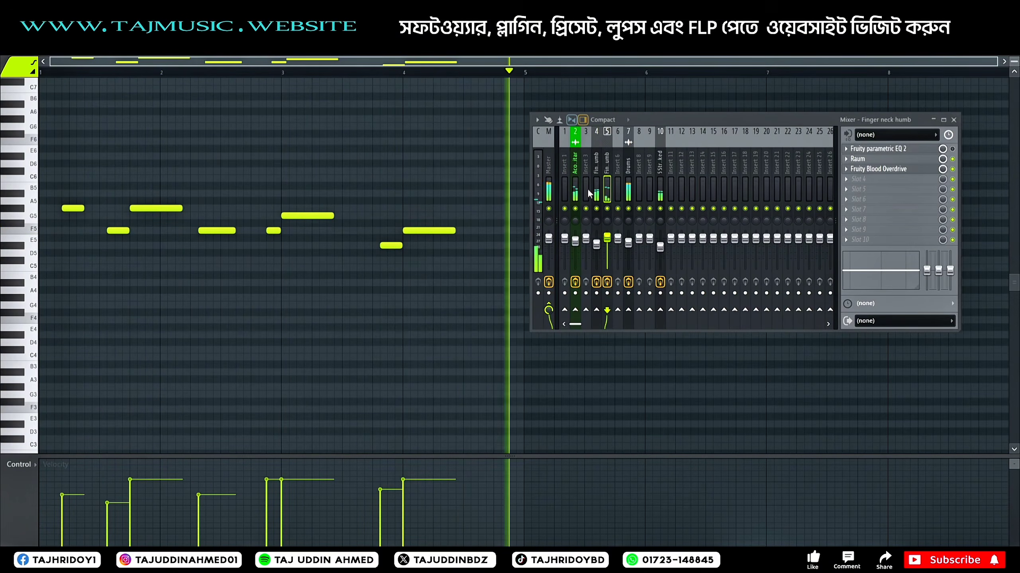
{"action": "left_click", "coordinate": [386, 30]}
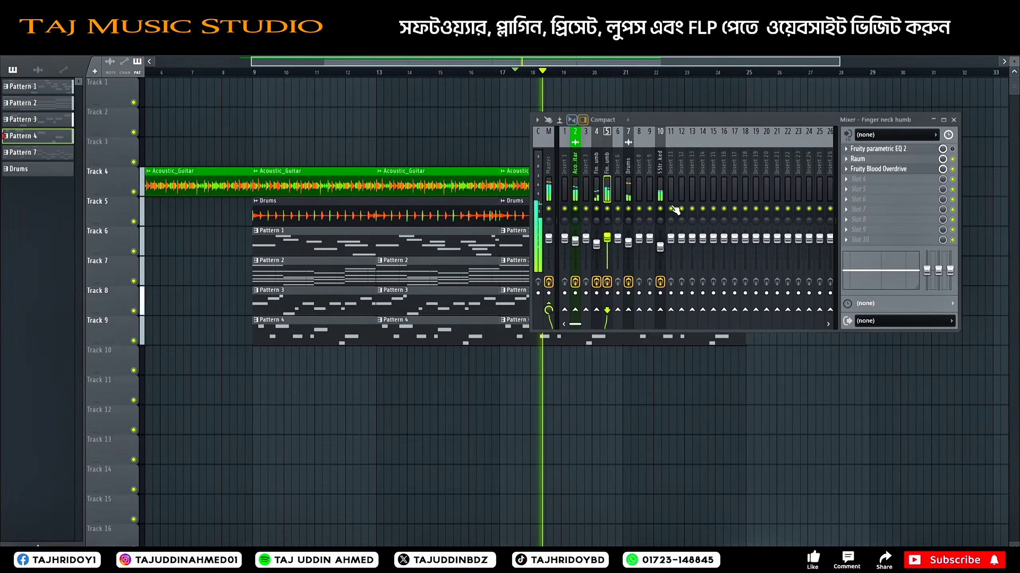
Step: Play the arrangement from just before bar 9 and fine-tune the Acoustic_Guitar track's level in the mixer
{"action": "left_click", "coordinate": [954, 120]}
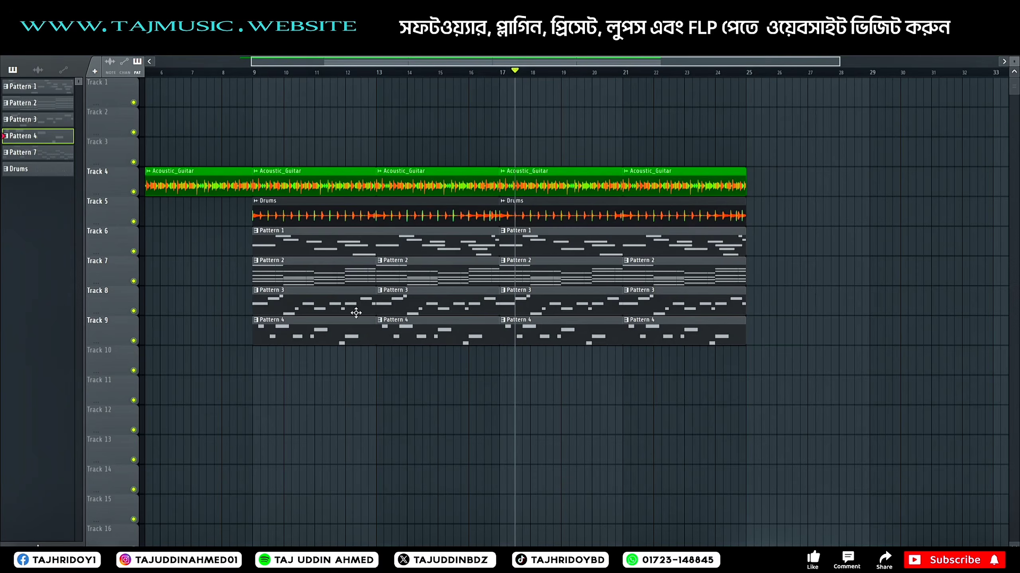
{"action": "left_click", "coordinate": [241, 73]}
{"action": "key", "text": "space"}
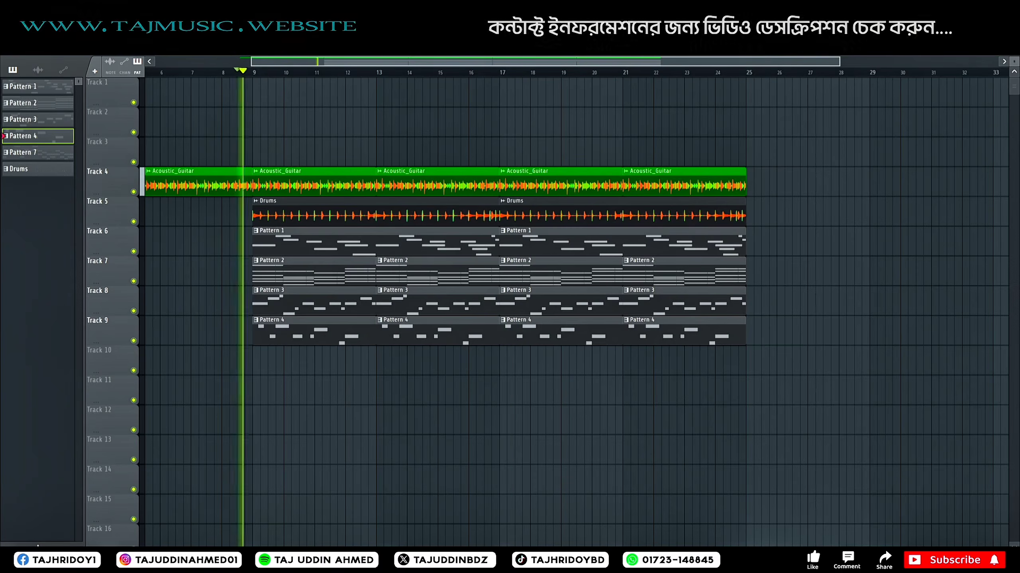
{"action": "key", "text": "F9"}
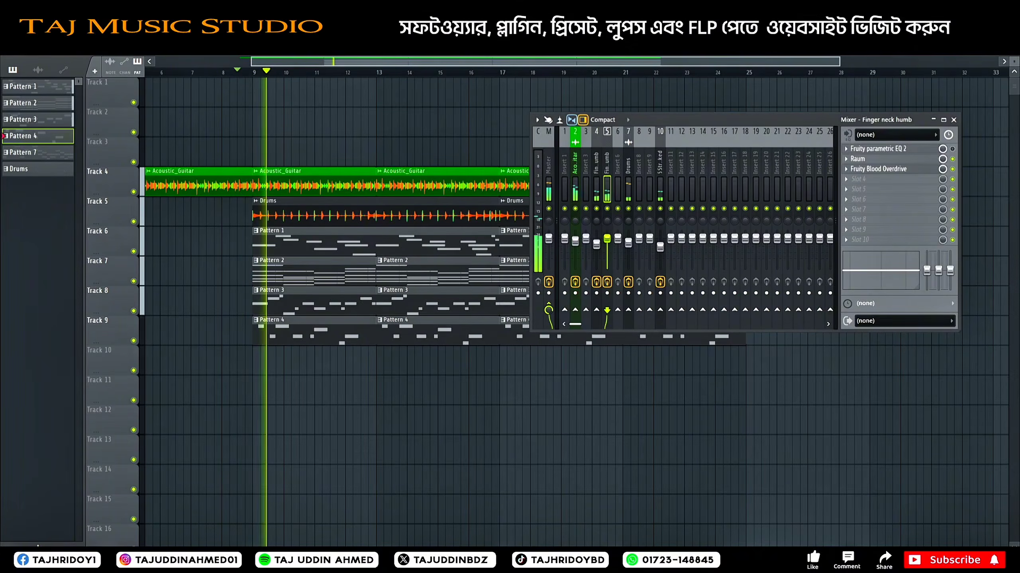
{"action": "left_click", "coordinate": [581, 244]}
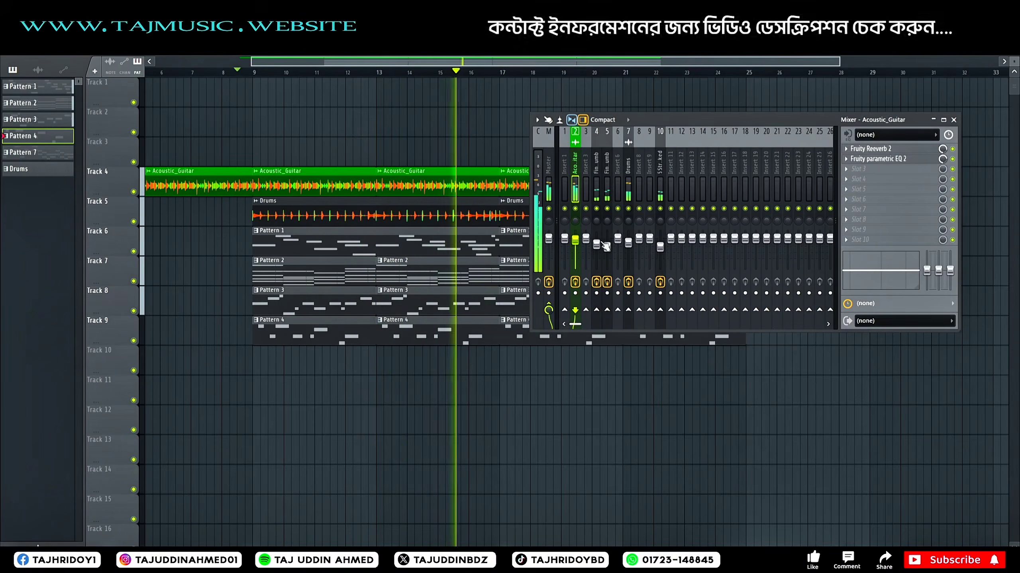
Step: Lower the level of the first Finger neck humb channel slightly and return to the playlist
{"action": "left_click_drag", "start_coordinate": [597, 245], "coordinate": [596, 249]}
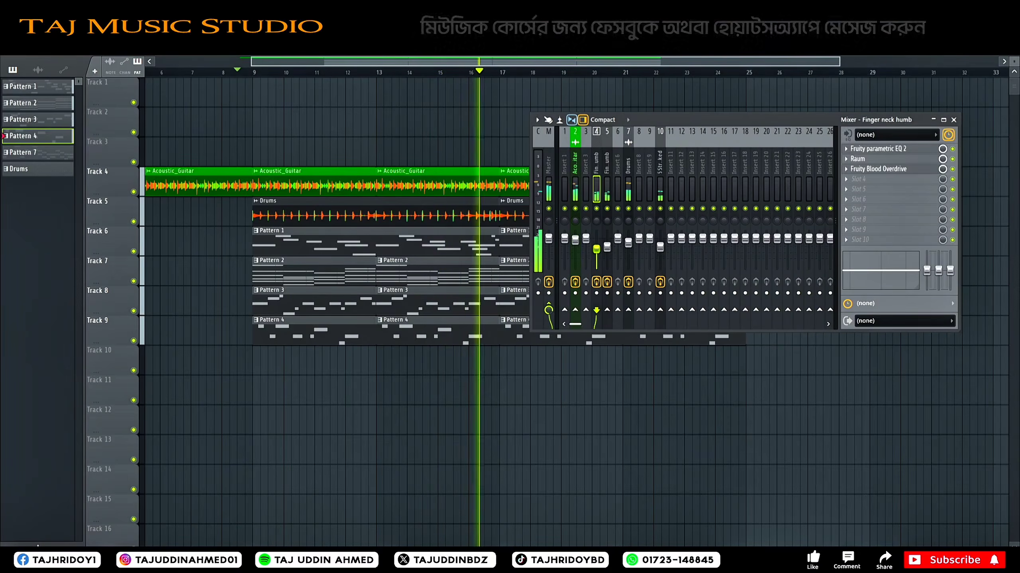
{"action": "left_click", "coordinate": [953, 119]}
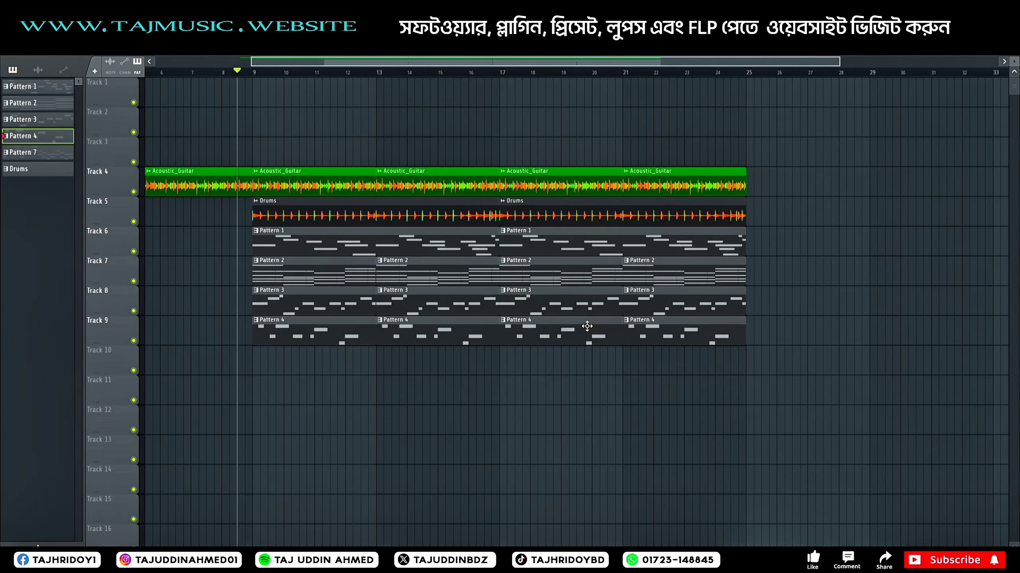
Step: Add a Pattern 4 clip on Track 9 from bar 5 to bar 9, under the opening acoustic guitar
{"action": "scroll", "coordinate": [378, 81], "scroll_direction": "down", "scroll_amount": 3}
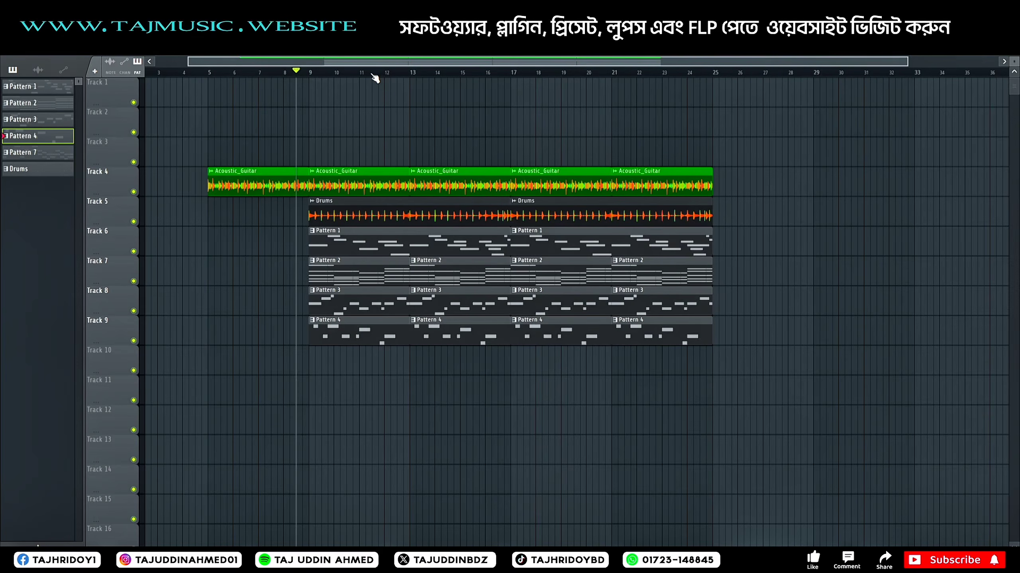
{"action": "left_click", "coordinate": [335, 247]}
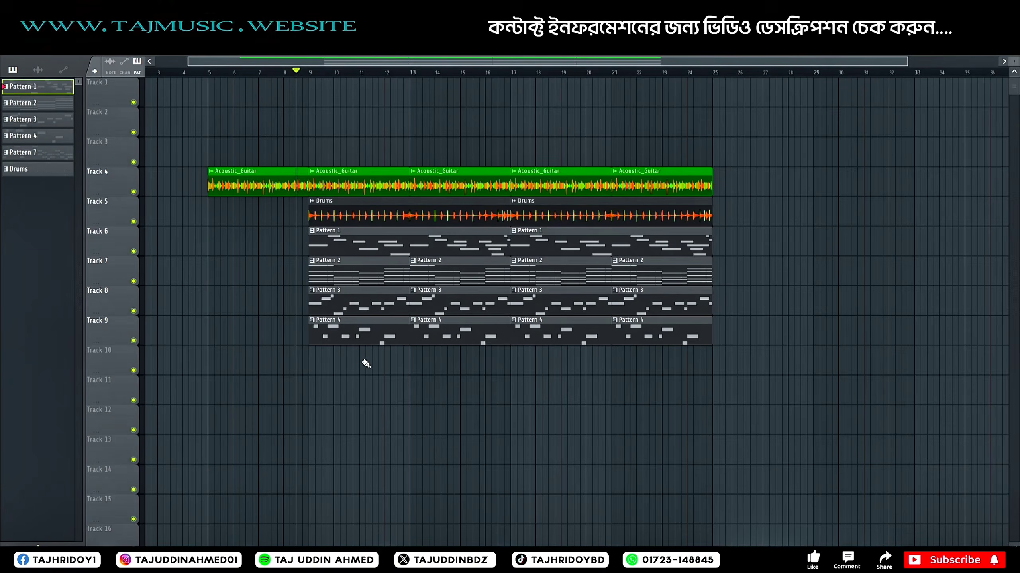
{"action": "left_click", "coordinate": [340, 337]}
{"action": "left_click_drag", "start_coordinate": [217, 332], "coordinate": [206, 336]}
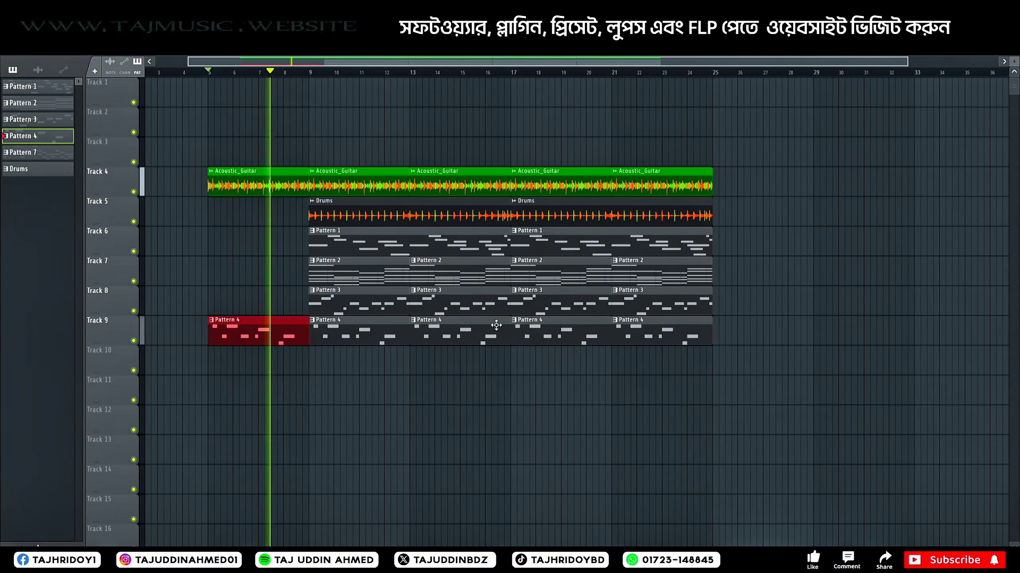
Step: Place a short piece of the Drums clip on Track 5, directly before the drums entry at bar 9
{"action": "left_click", "coordinate": [325, 211]}
{"action": "scroll", "coordinate": [272, 76], "scroll_direction": "up", "scroll_amount": 3}
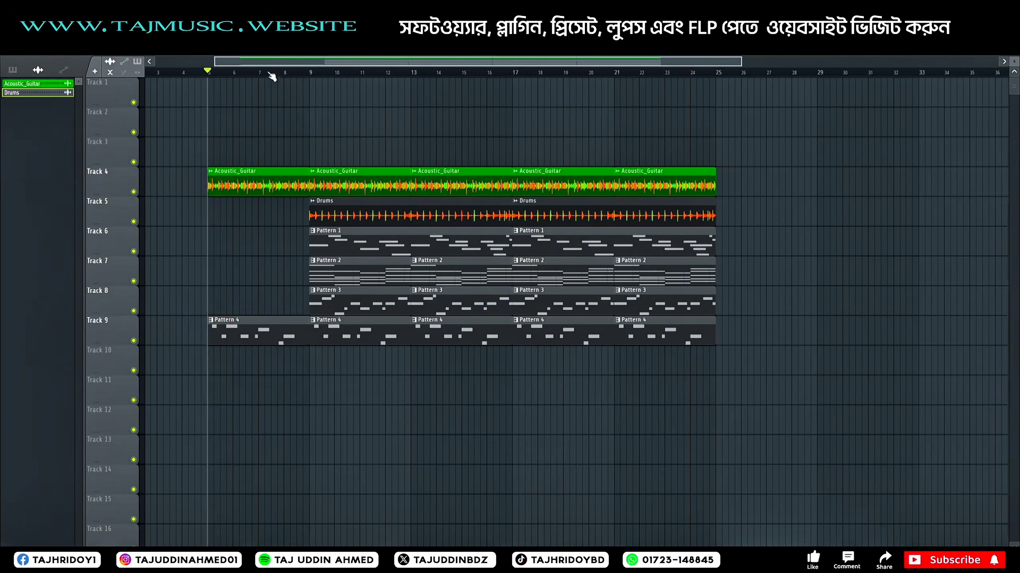
{"action": "left_click", "coordinate": [295, 116]}
{"action": "left_click_drag", "start_coordinate": [370, 117], "coordinate": [442, 126]}
{"action": "left_click_drag", "start_coordinate": [361, 136], "coordinate": [749, 137]}
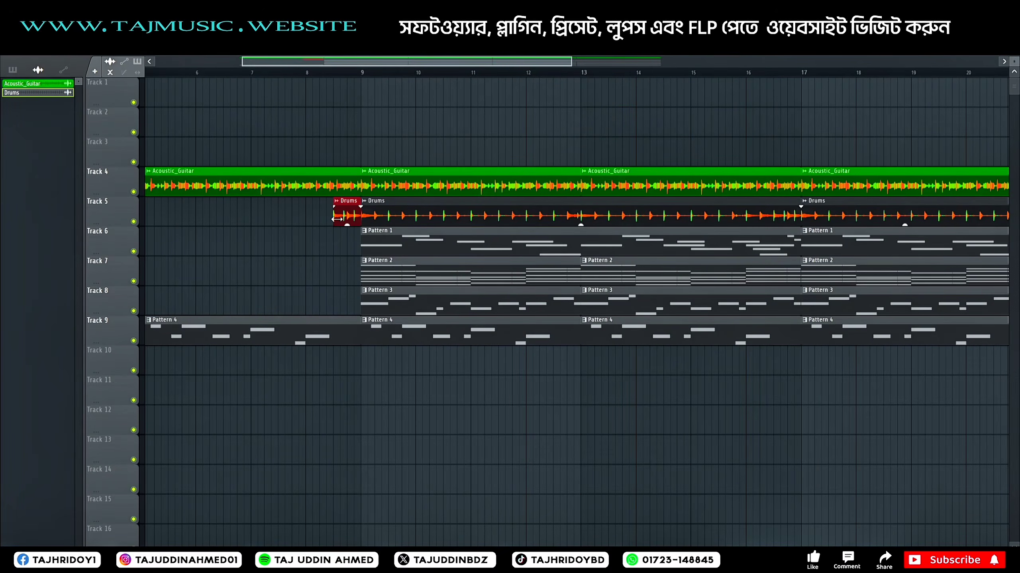
Step: Extend the Drums lead-in on Track 5 back to start at bar 8 and play the transition from just before bar 7
{"action": "left_click", "coordinate": [251, 74]}
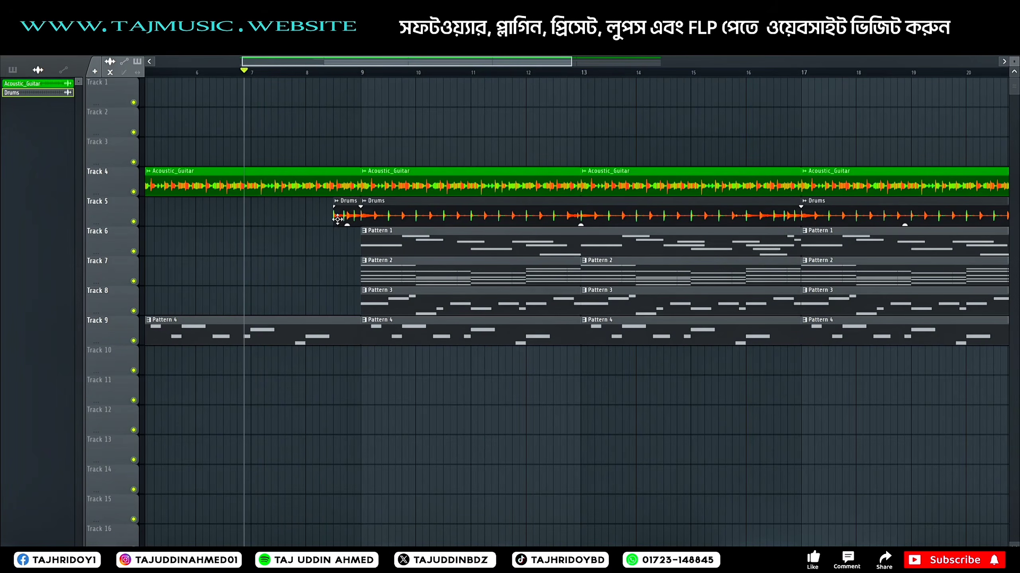
{"action": "left_click_drag", "start_coordinate": [300, 220], "coordinate": [306, 220]}
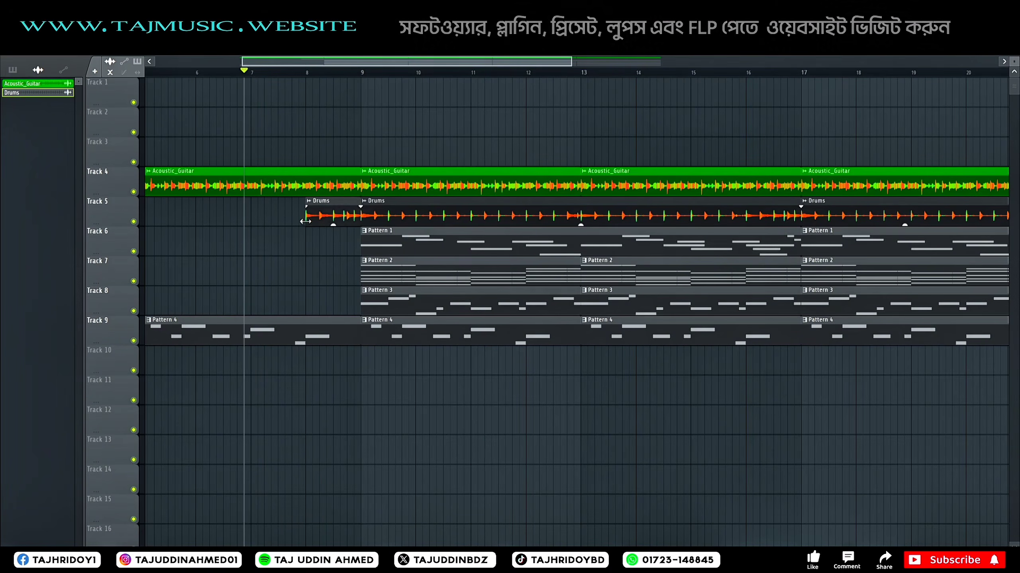
{"action": "key", "text": "space"}
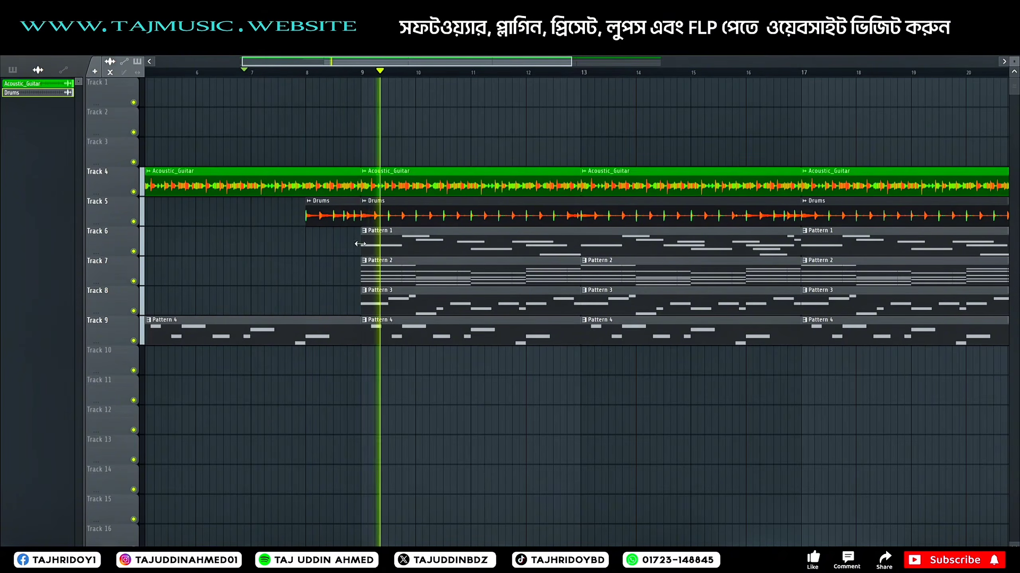
{"action": "key", "text": "space"}
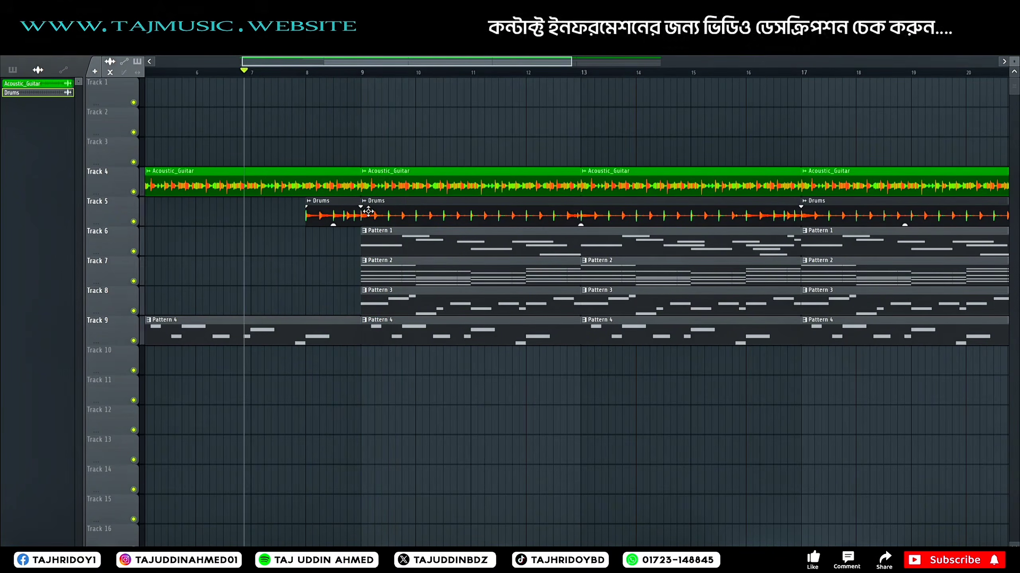
Step: Add a short Drums piece, insert an empty track below Track 5 and place the piece there at bar 9
{"action": "left_click", "coordinate": [364, 357]}
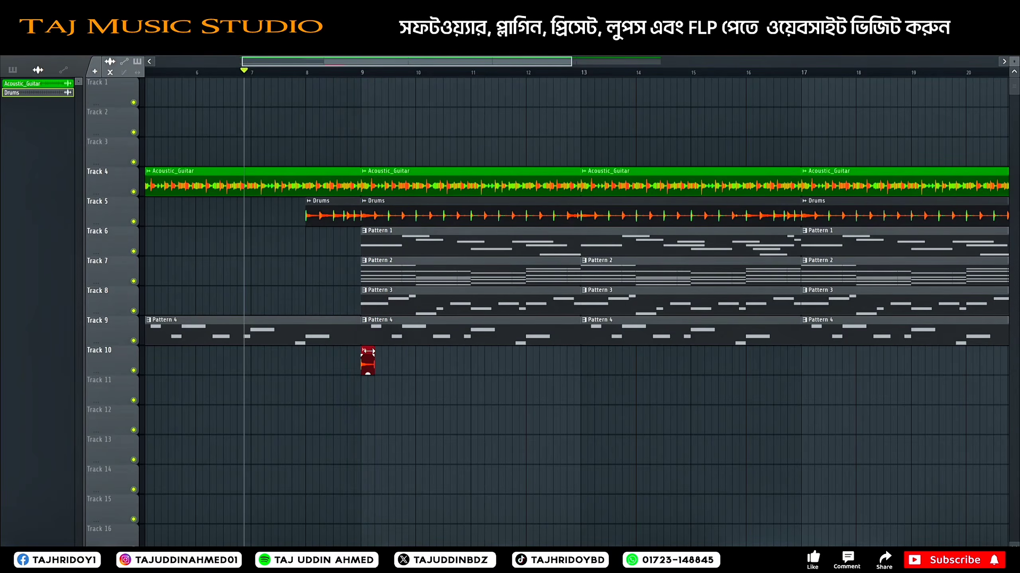
{"action": "right_click", "coordinate": [134, 242]}
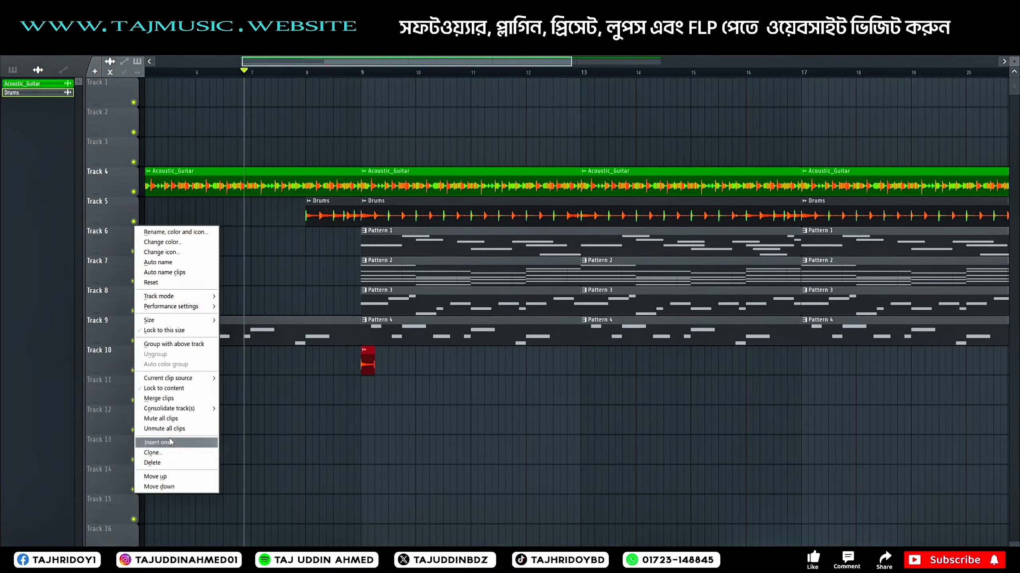
{"action": "left_click", "coordinate": [170, 443]}
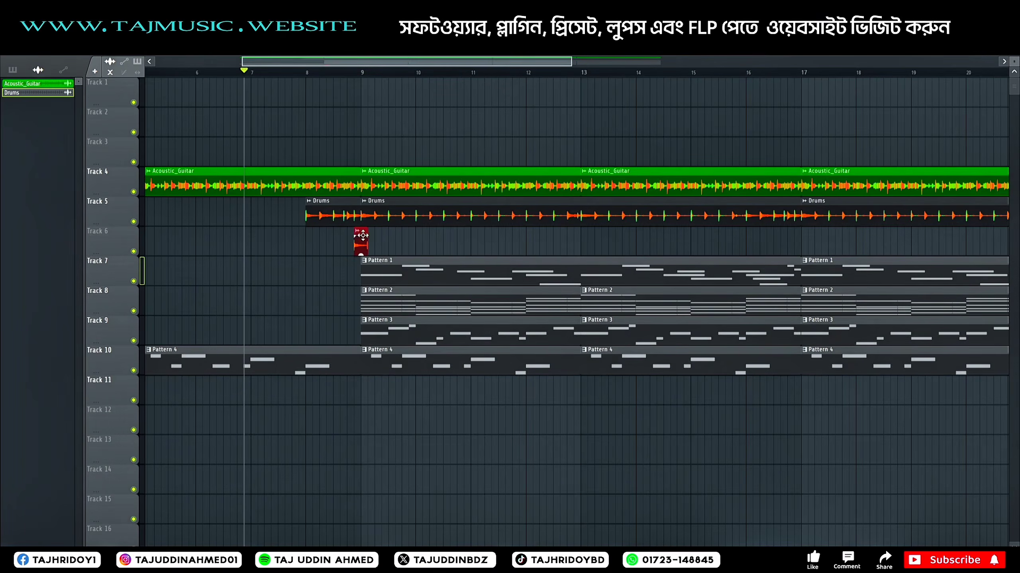
{"action": "left_click_drag", "start_coordinate": [362, 236], "coordinate": [369, 236]}
Step: Play the transition and move the short Drums piece from Track 6 onto Track 5 at the start of bar 9
{"action": "key", "text": "space"}
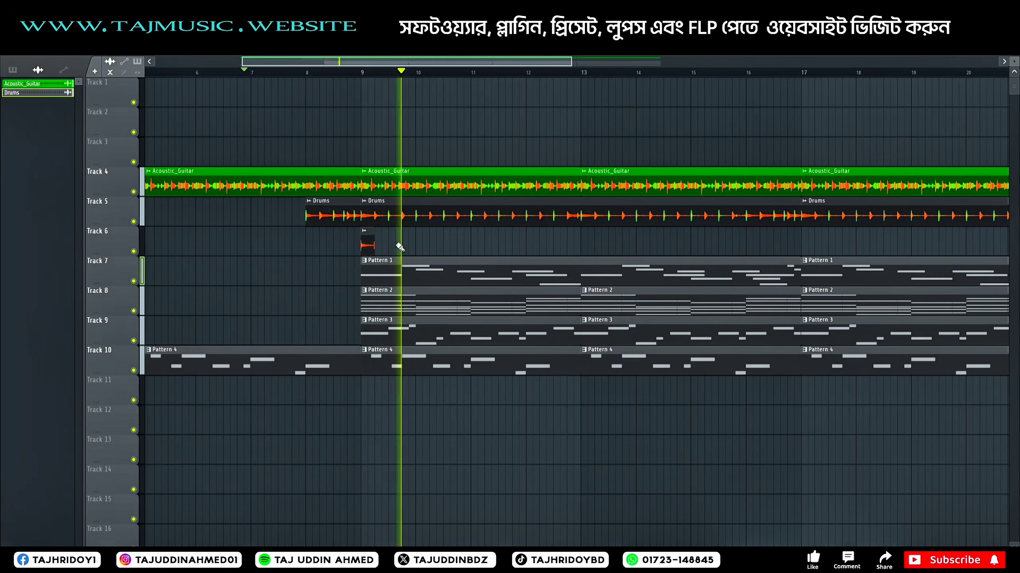
{"action": "scroll", "coordinate": [327, 81], "scroll_direction": "down", "scroll_amount": 4}
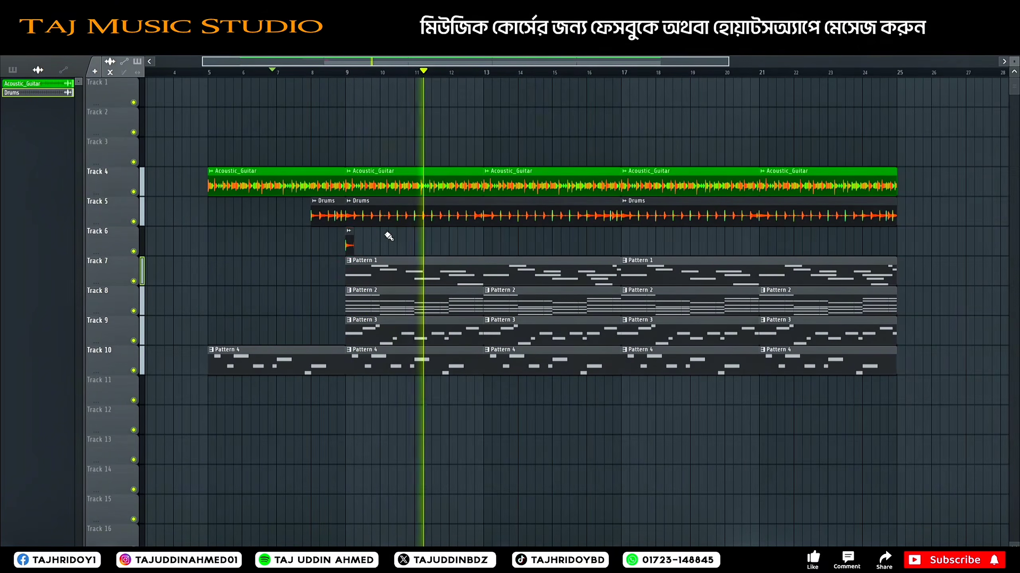
{"action": "left_click_drag", "start_coordinate": [387, 235], "coordinate": [332, 243]}
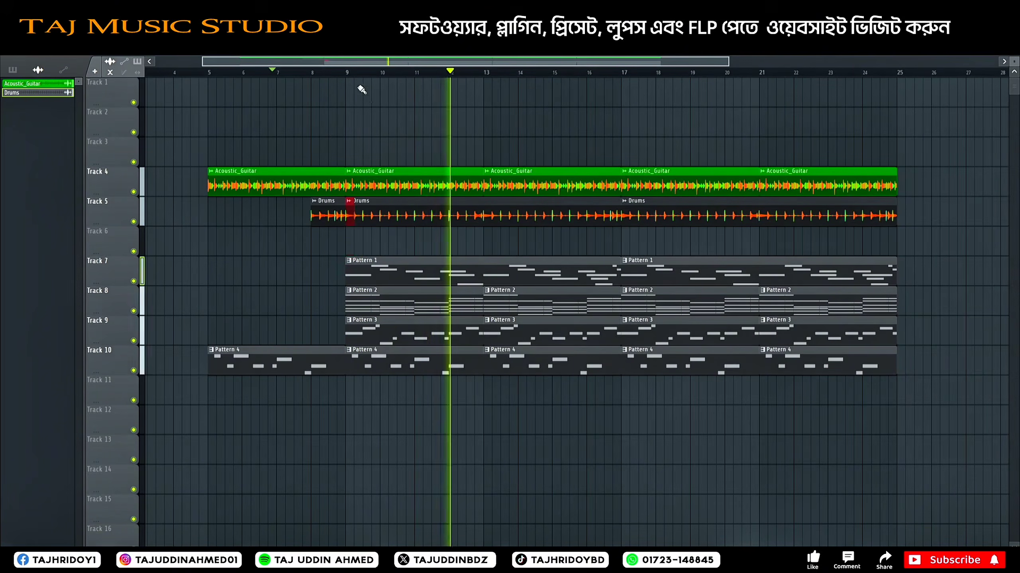
{"action": "scroll", "coordinate": [361, 89], "scroll_direction": "up", "scroll_amount": 6}
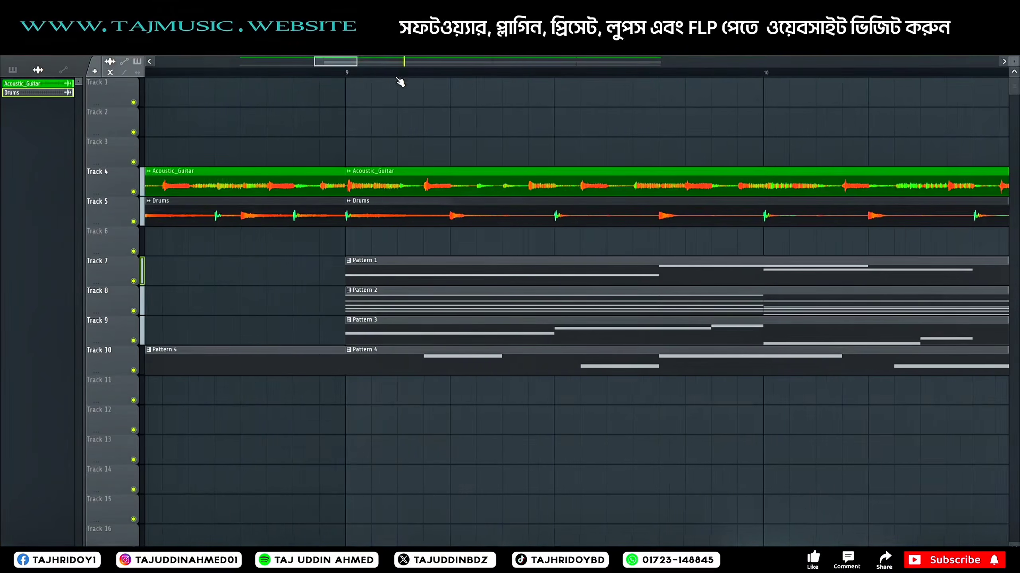
{"action": "scroll", "coordinate": [398, 79], "scroll_direction": "down", "scroll_amount": 6}
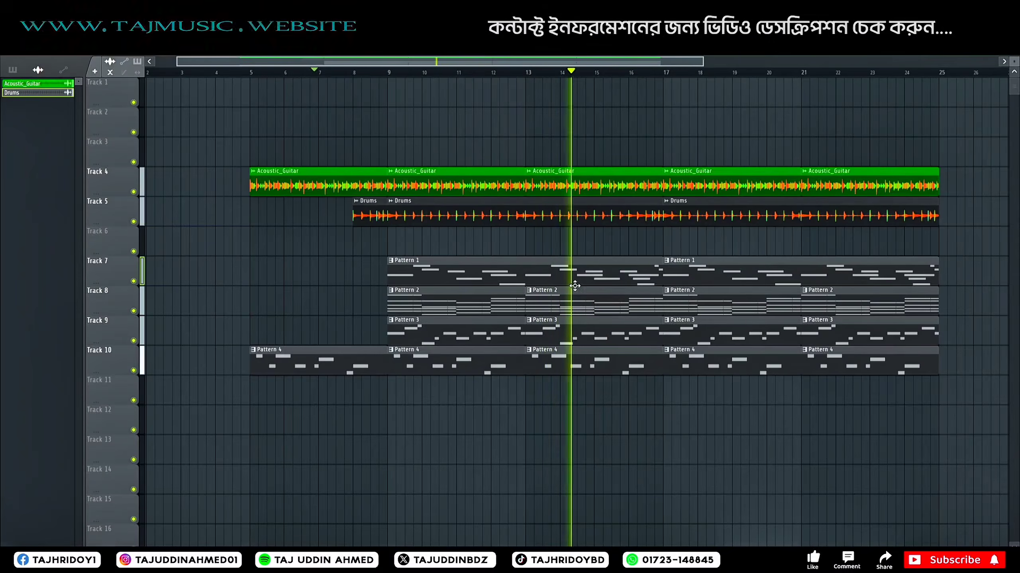
Step: Bypass Fruity Reeverb 2 on the Drums mixer channel during playback, stop the song and return to the playlist
{"action": "key", "text": "F9"}
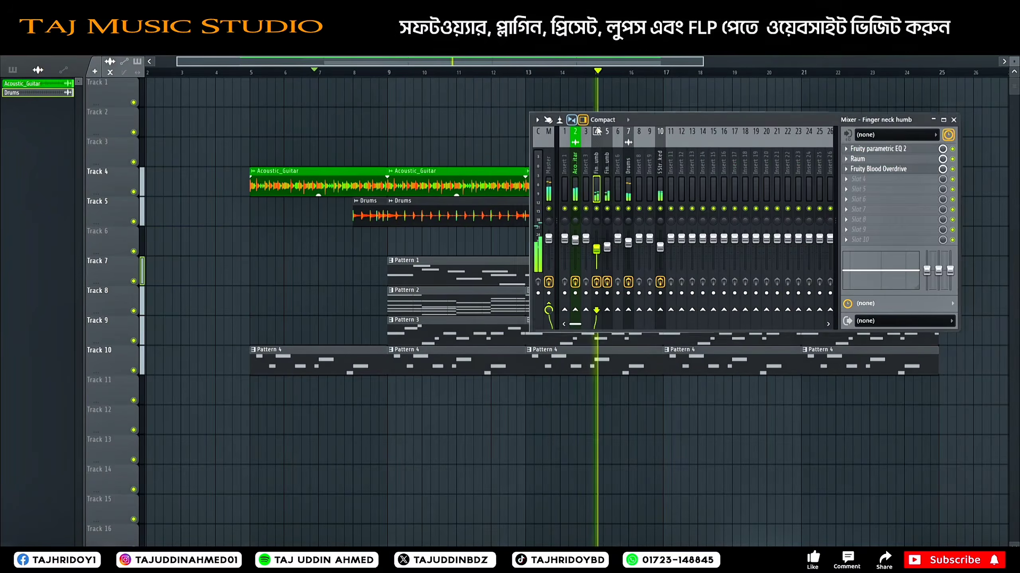
{"action": "left_click", "coordinate": [626, 189]}
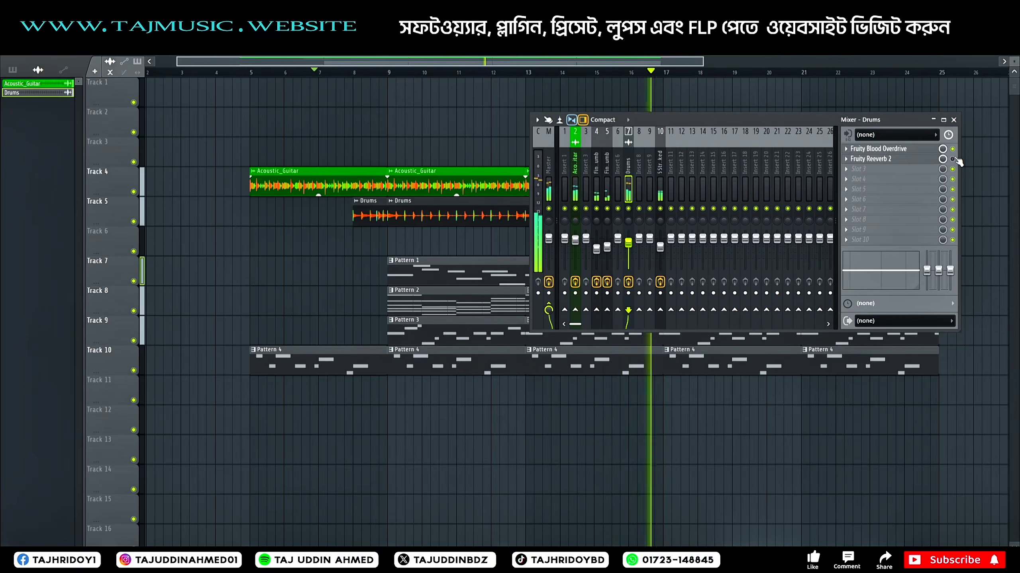
{"action": "key", "text": "space"}
{"action": "left_click", "coordinate": [955, 120]}
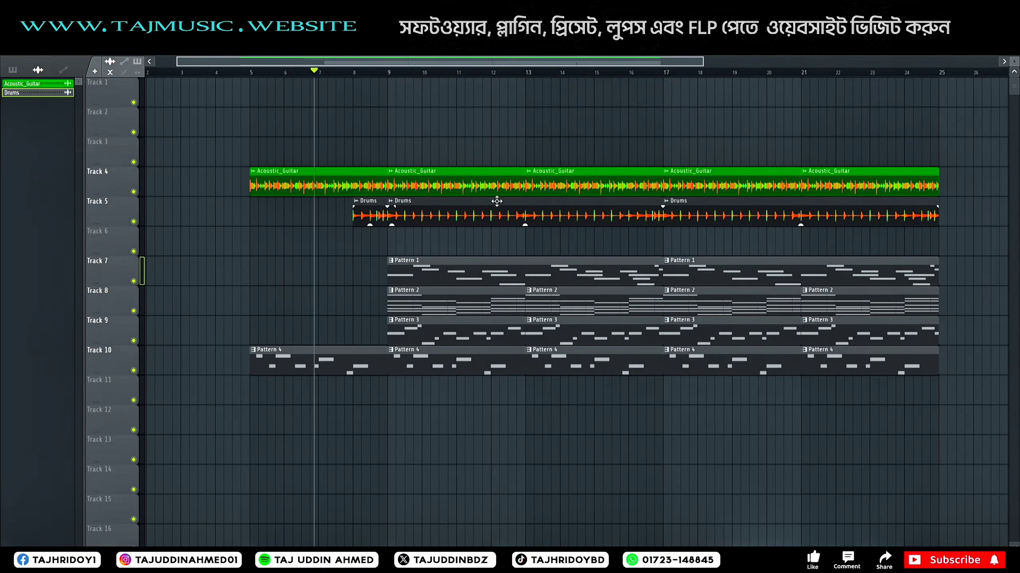